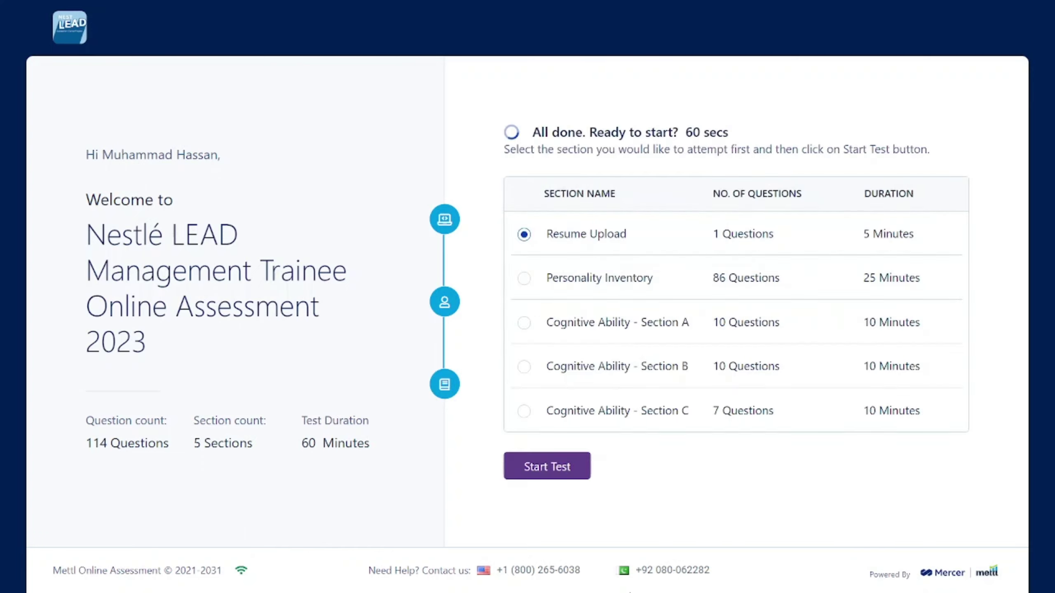
Start the test at the Resume Upload section, finish that section with the uploaded resume, and proceed to the Personality Inventory questions
click(555, 462)
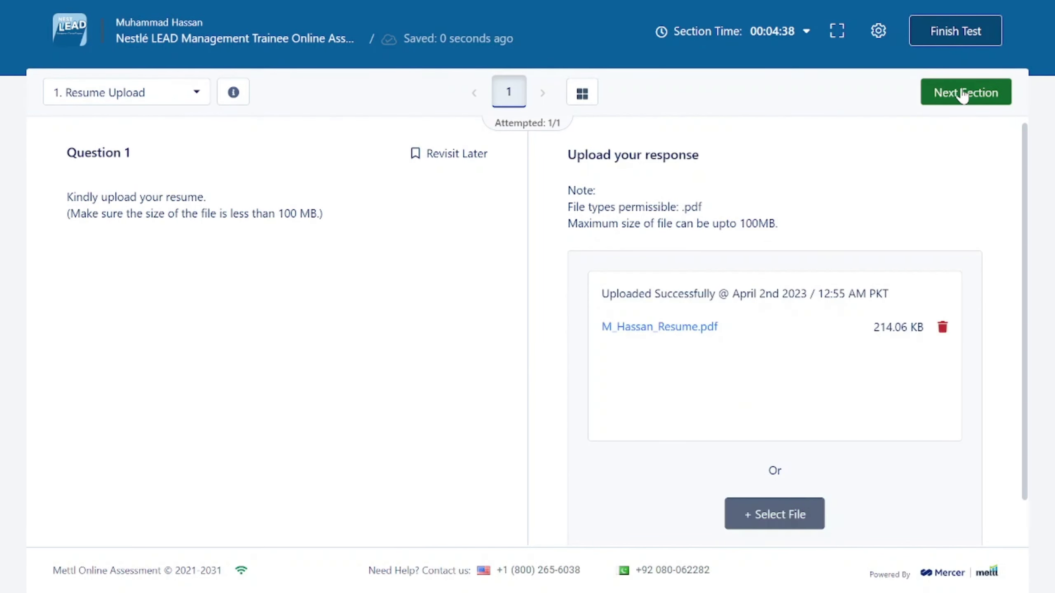
click(964, 97)
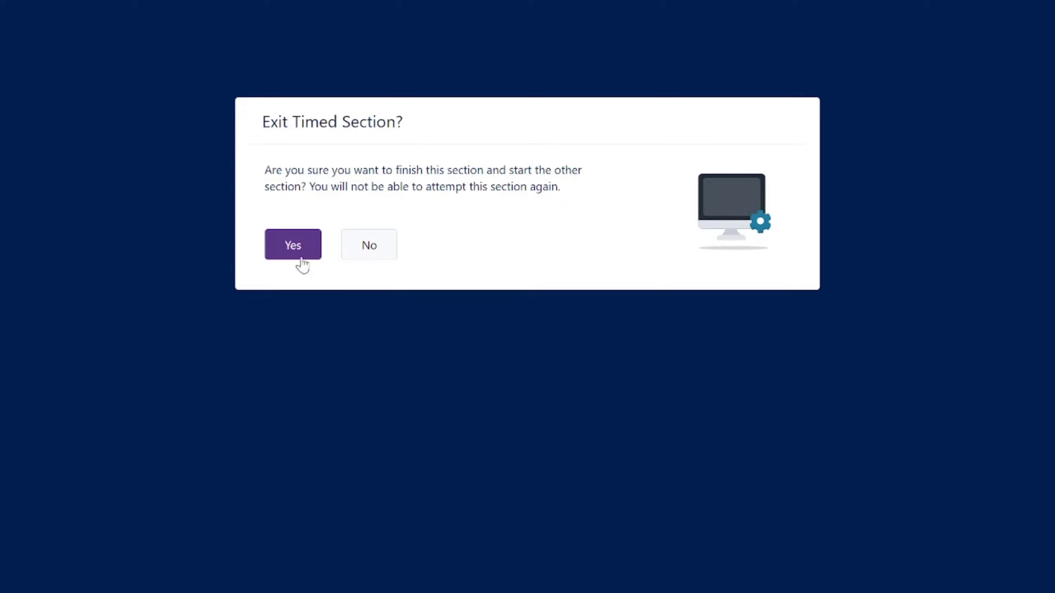
click(293, 246)
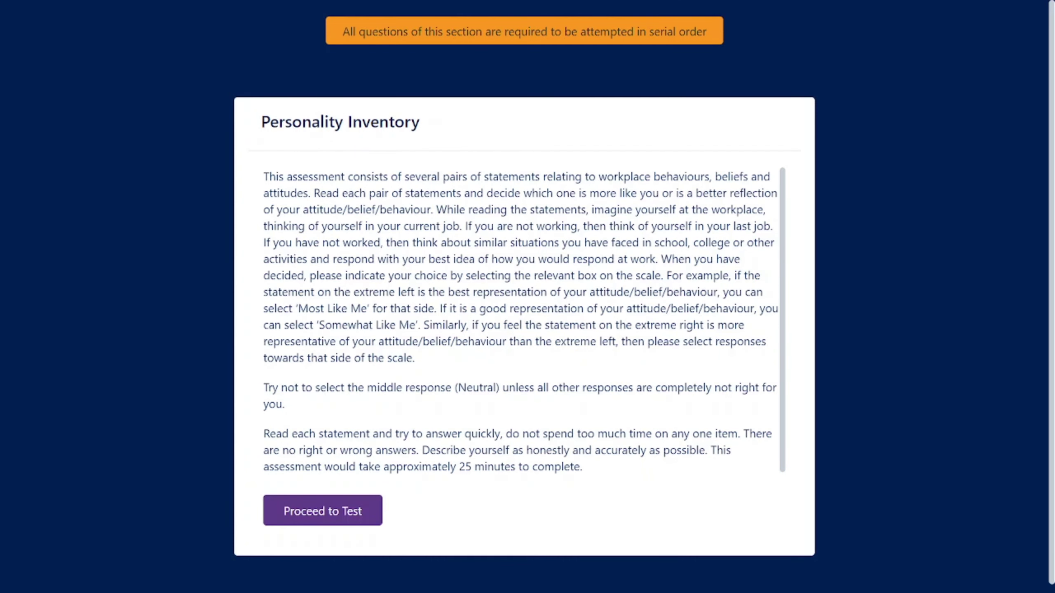
scroll(326, 478, down, 1)
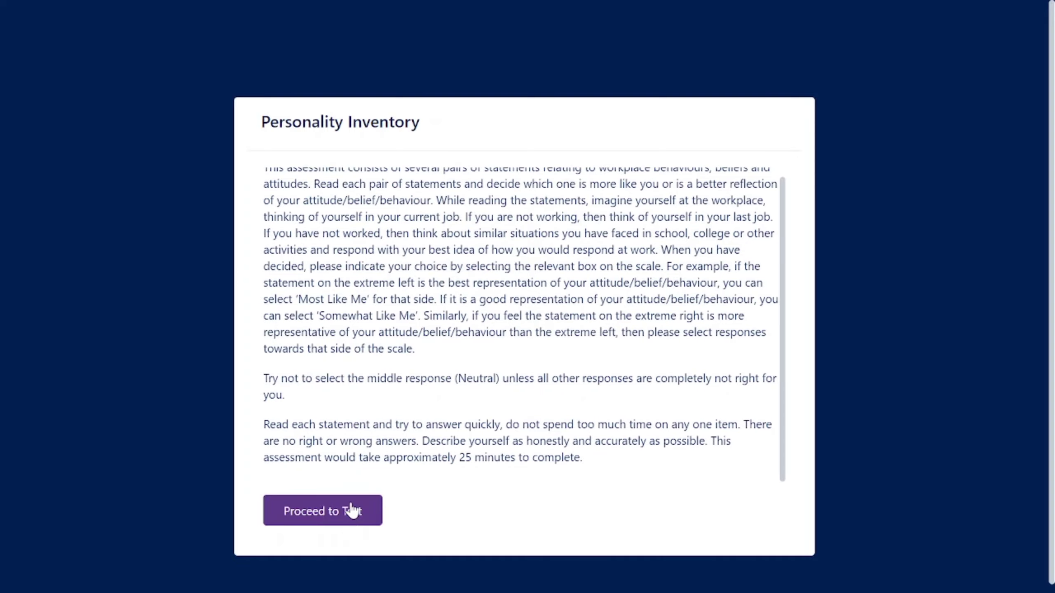
click(347, 509)
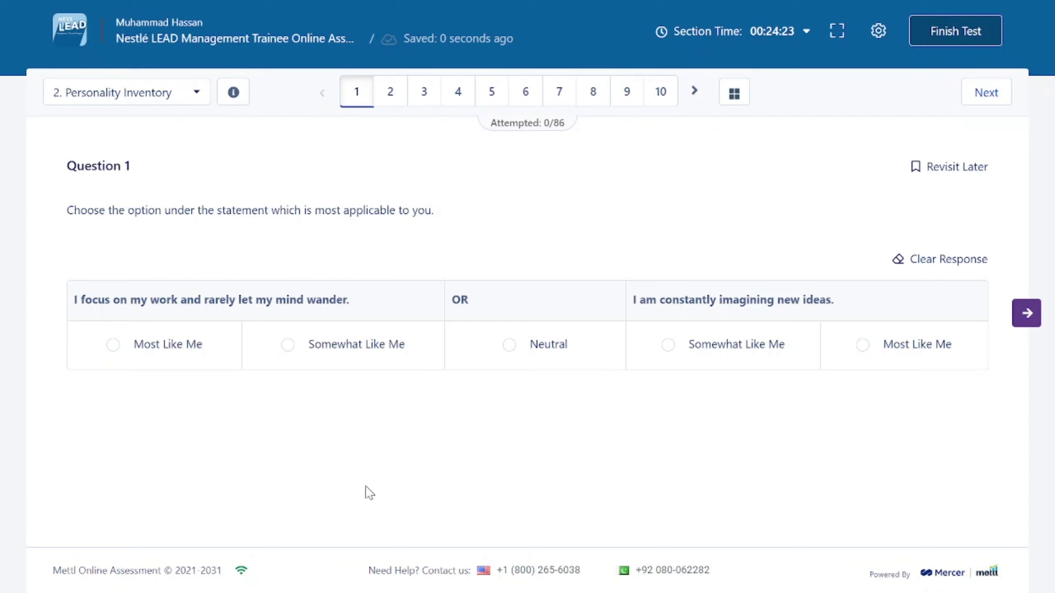
Answer questions 1 and 2 with Most Like Me for focusing on work and for being open to new ideas
click(152, 352)
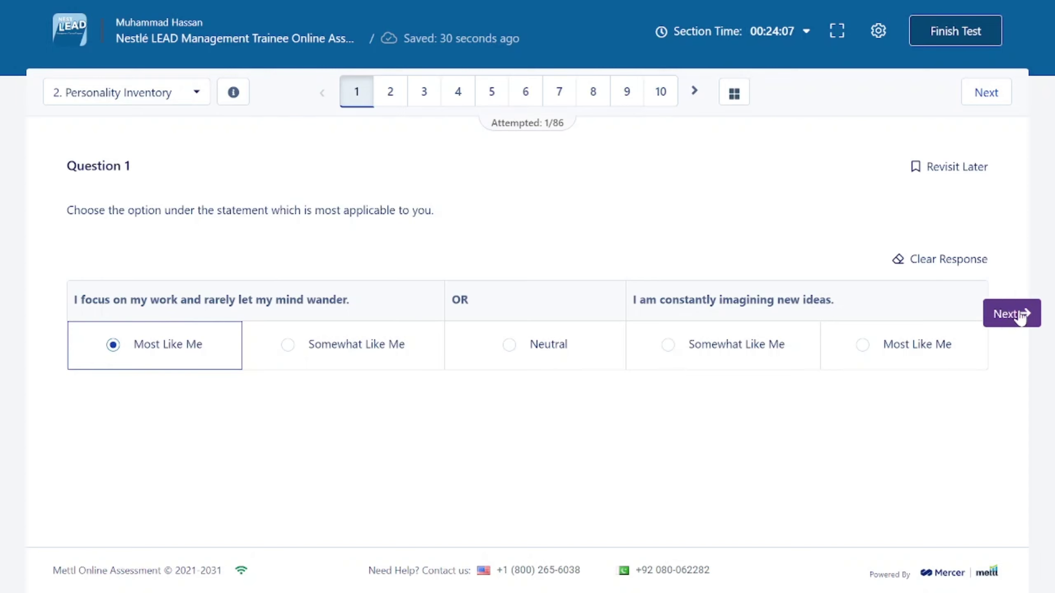
click(882, 343)
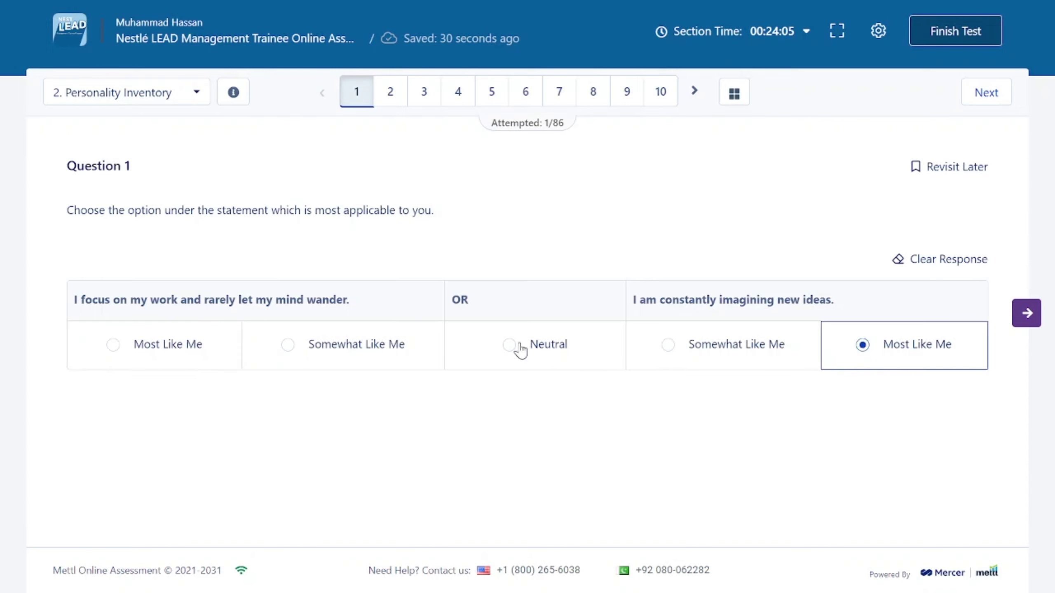
click(155, 341)
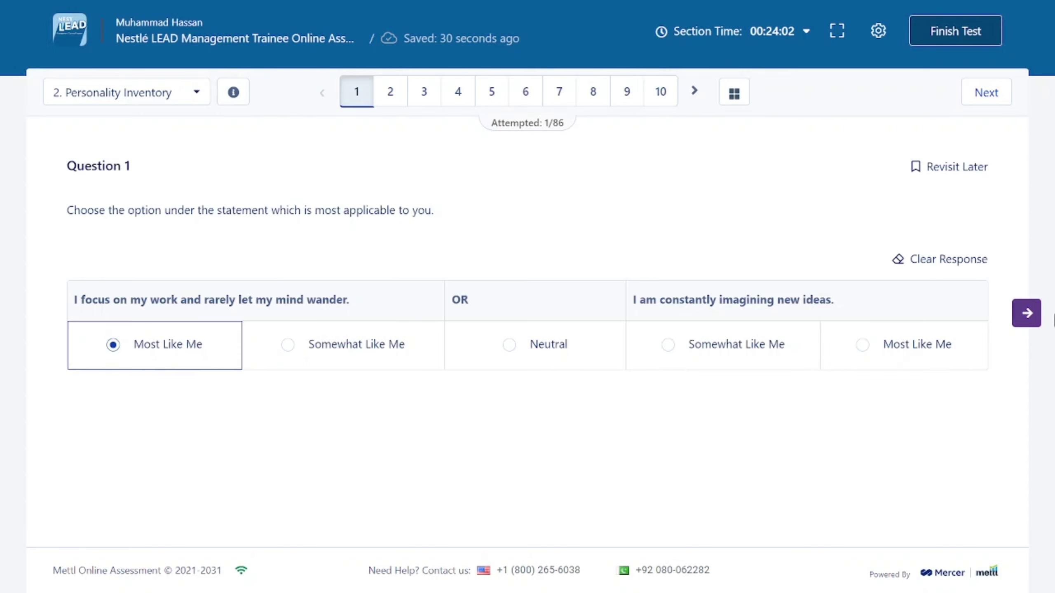
click(1021, 323)
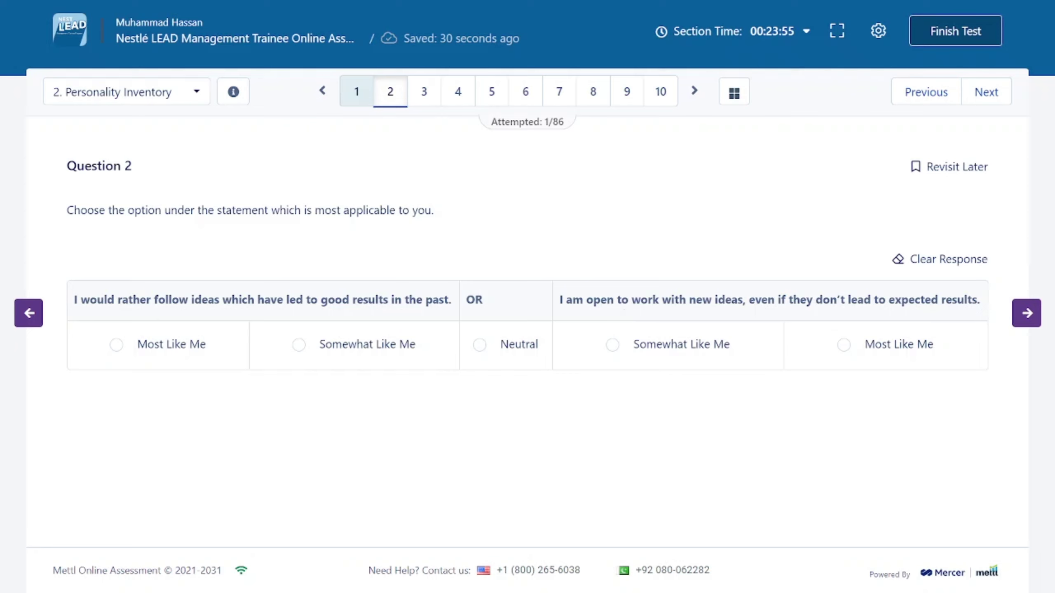
click(859, 345)
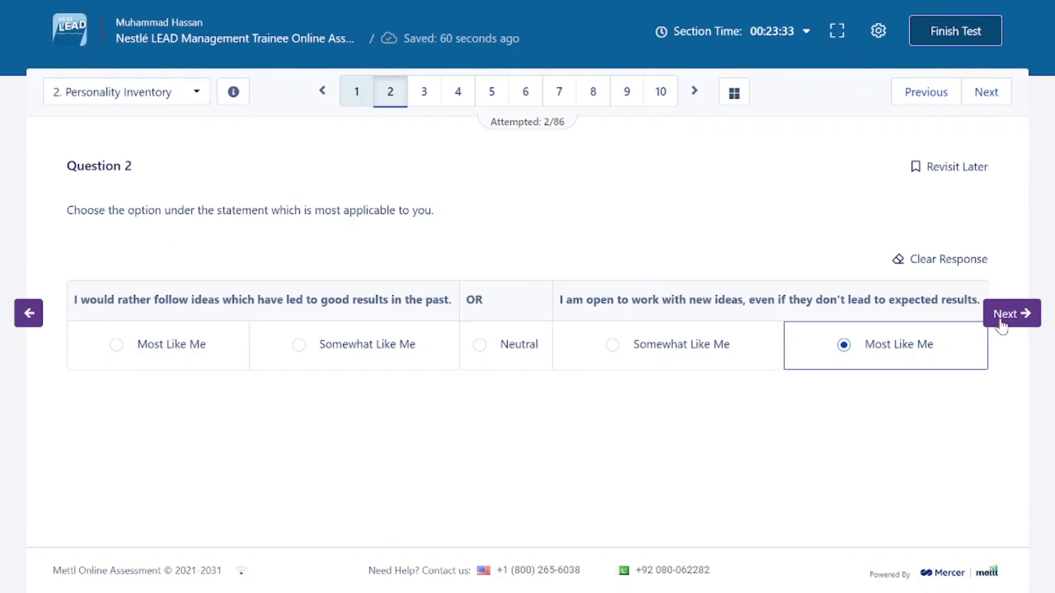
click(1001, 325)
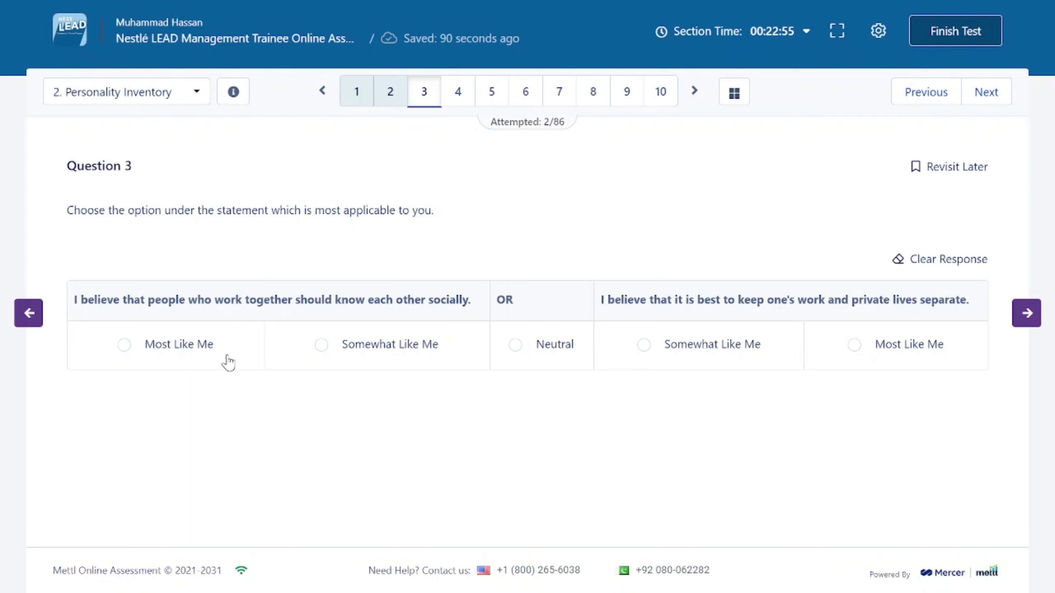
Answer questions 3 and 4 with Most Like Me for colleagues knowing each other socially and getting along with people of different values
drag(174, 345, 179, 344)
click(130, 349)
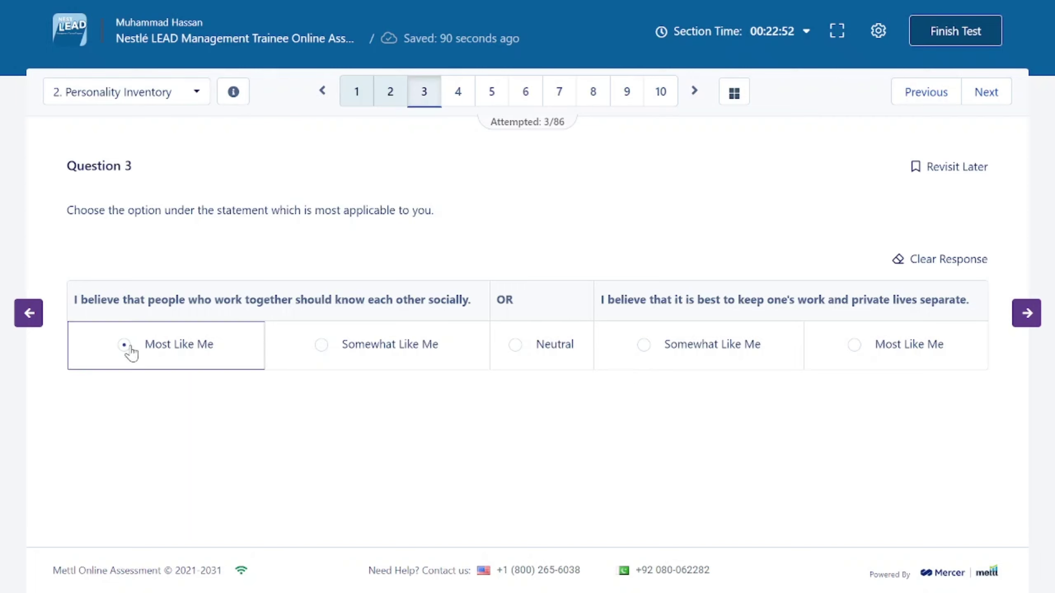
click(1013, 315)
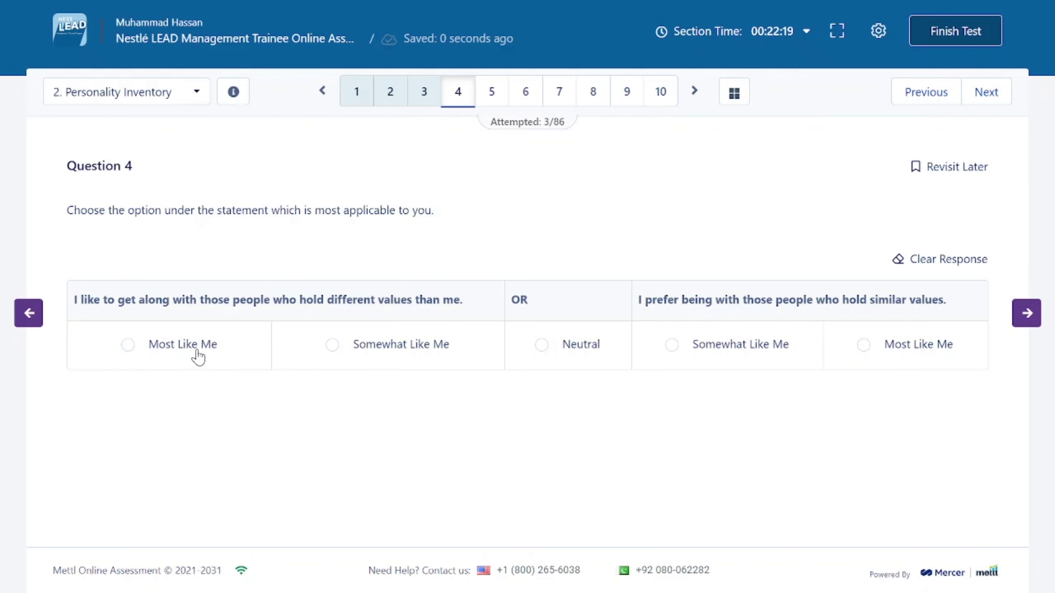
click(170, 349)
click(1033, 323)
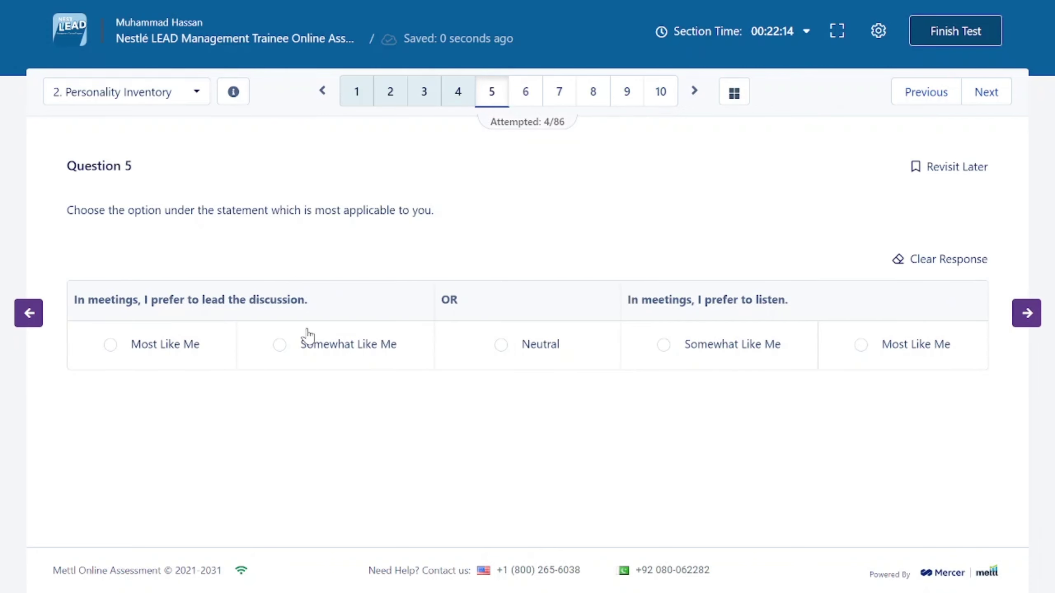
Answer questions 5 and 6 with Most Like Me for leading the discussion in meetings and preferring variety over routine
click(137, 358)
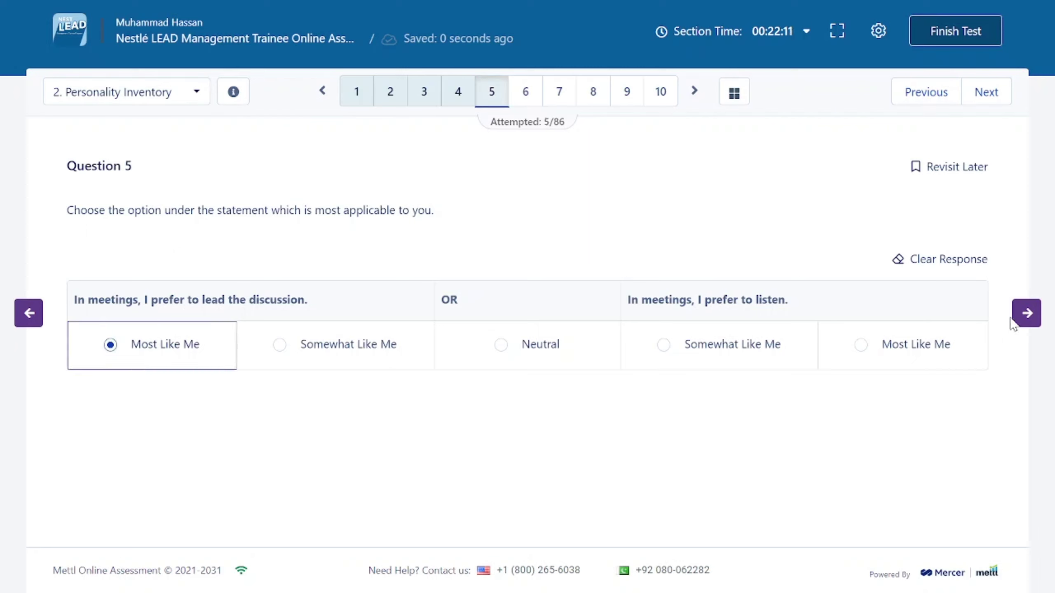
click(1008, 313)
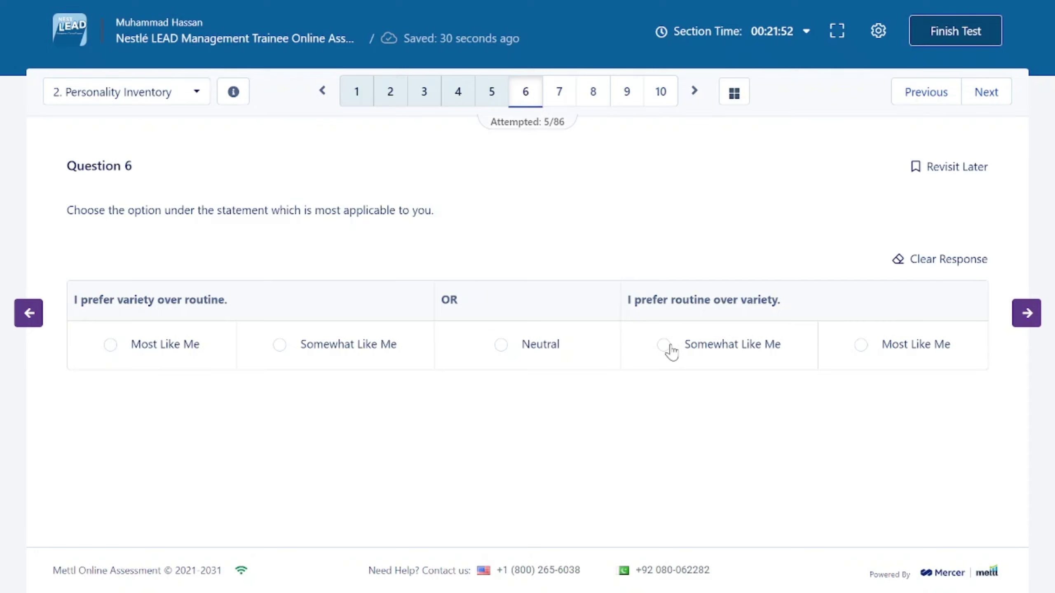
click(141, 345)
click(1019, 312)
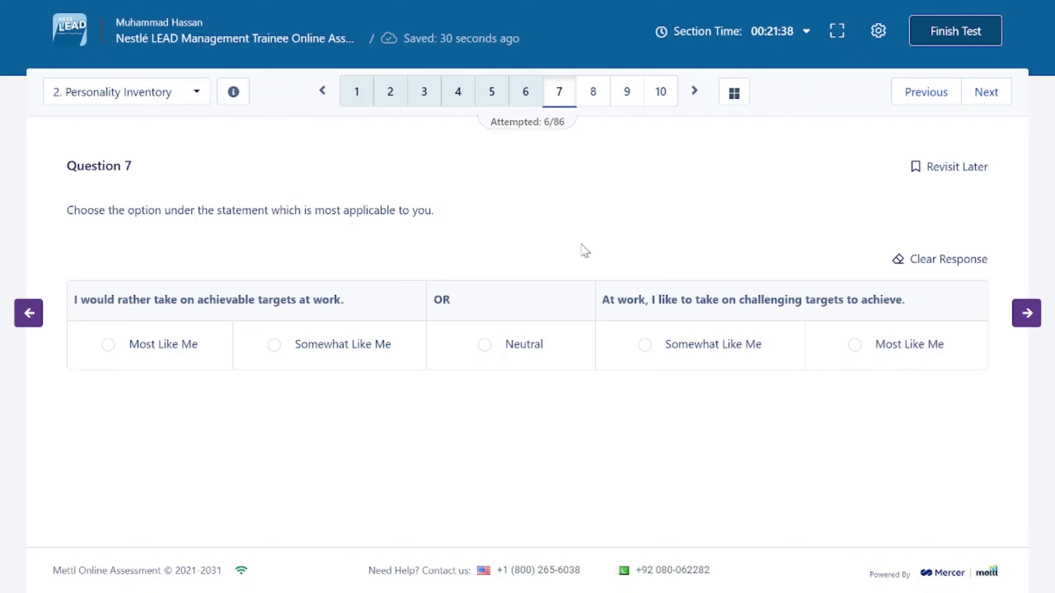
Answer questions 7 and 8 with Most Like Me for taking on challenging targets and negotiating easily with other group members
click(656, 342)
click(863, 347)
click(1025, 313)
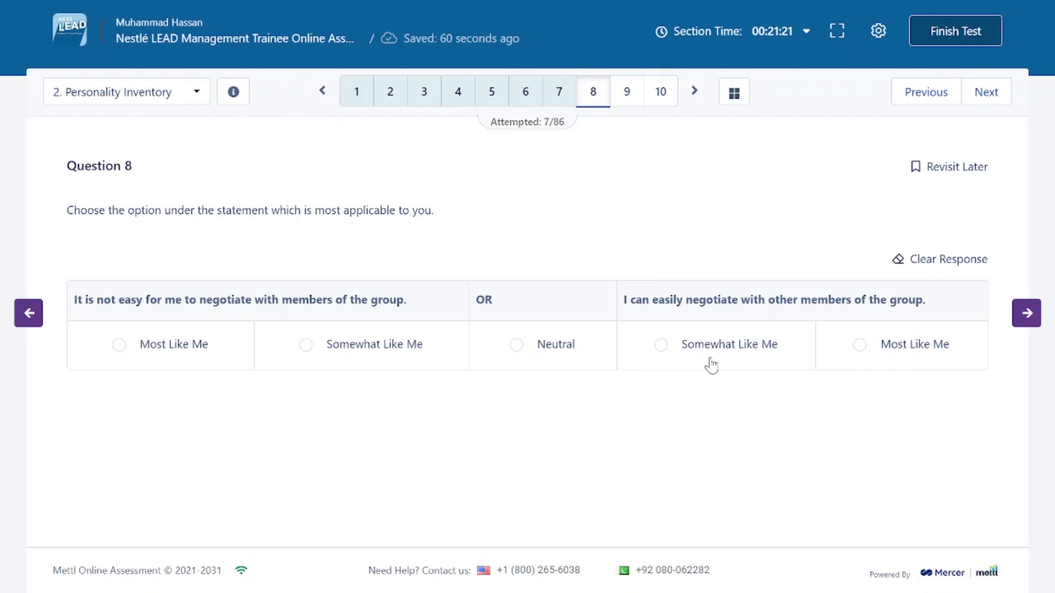
click(857, 347)
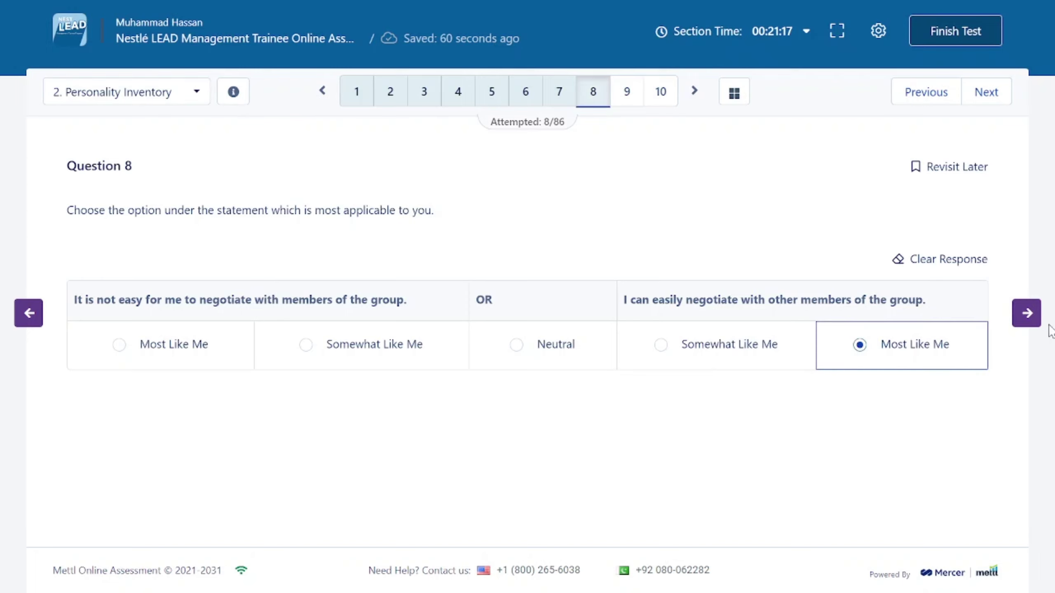
click(1026, 313)
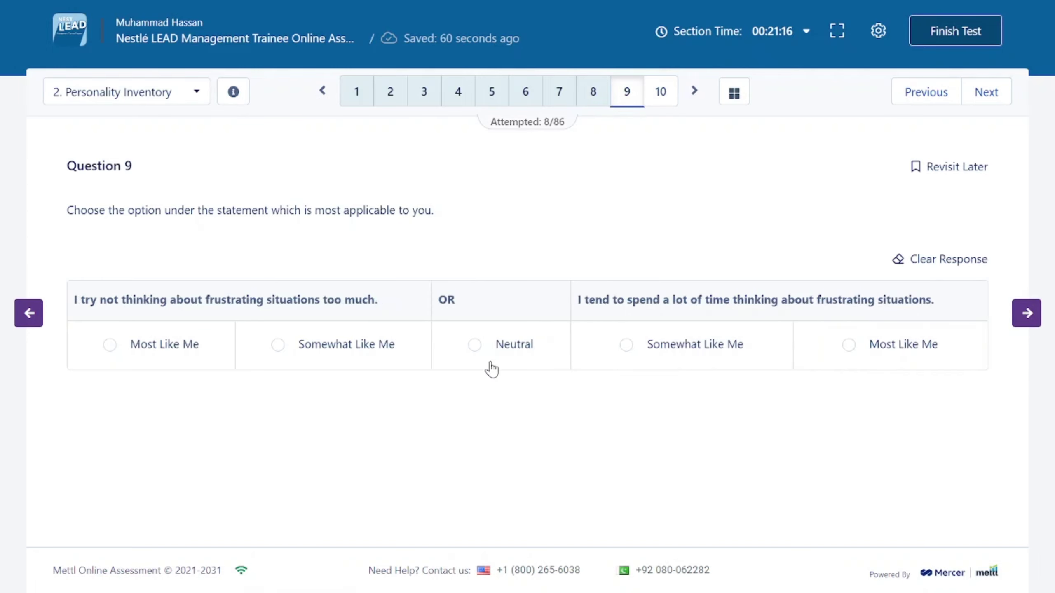
Answer questions 9 and 10 with Most Like Me for not dwelling on frustrating situations and being sure of completing any task
click(155, 339)
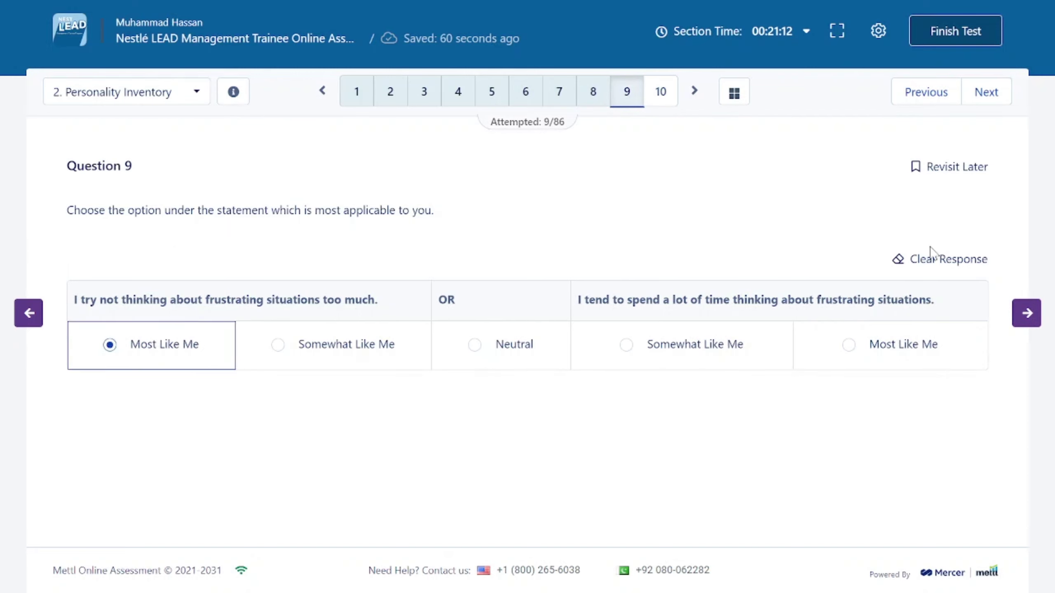
click(1025, 316)
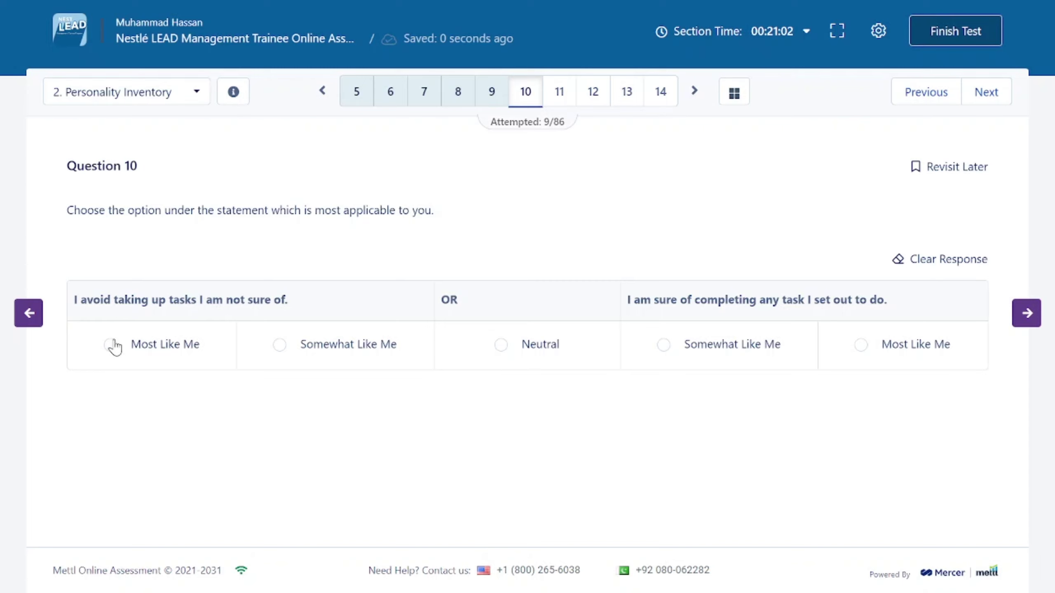
click(669, 347)
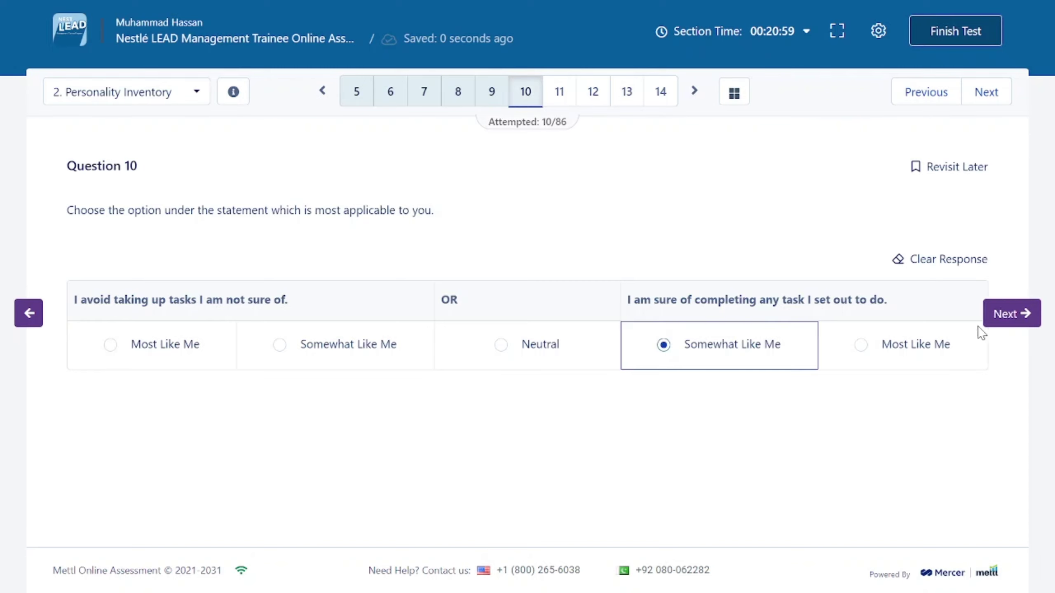
click(956, 335)
click(1019, 324)
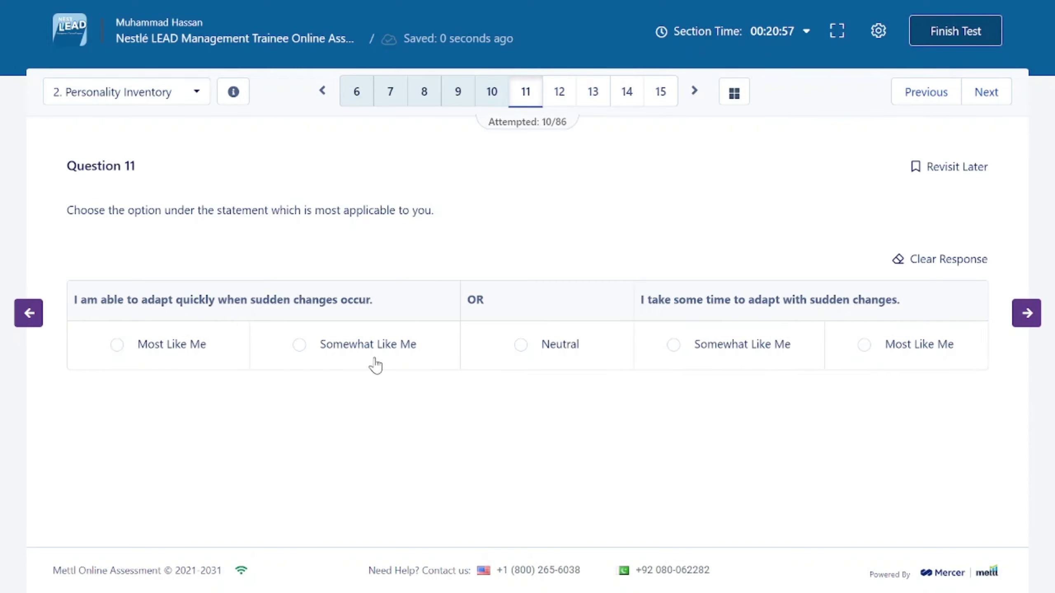
Answer questions 11 and 12 with Most Like Me for adapting quickly to sudden changes and being called cheerful by colleagues
click(177, 340)
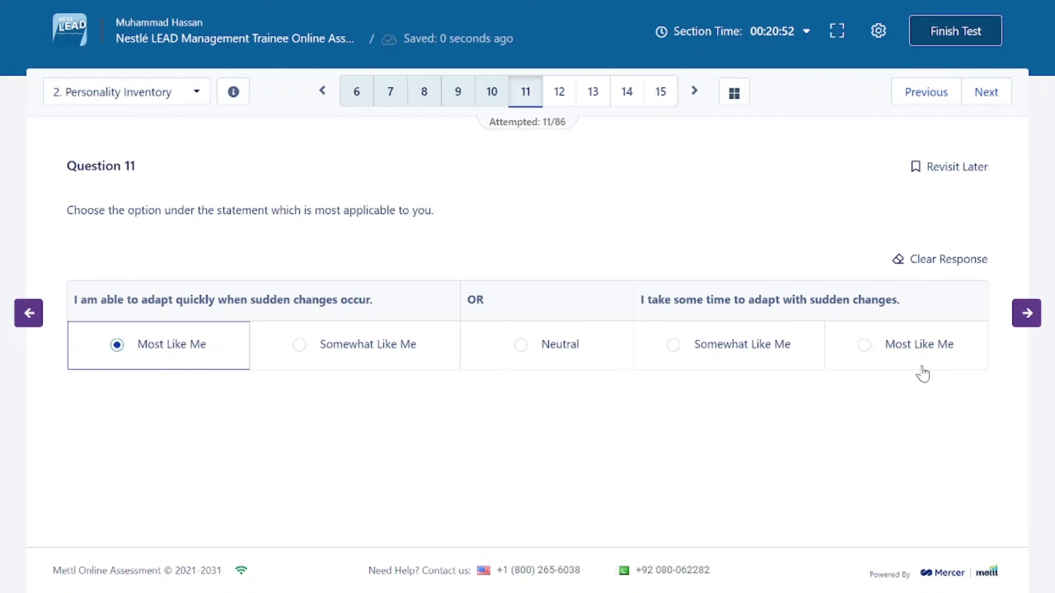
click(1024, 319)
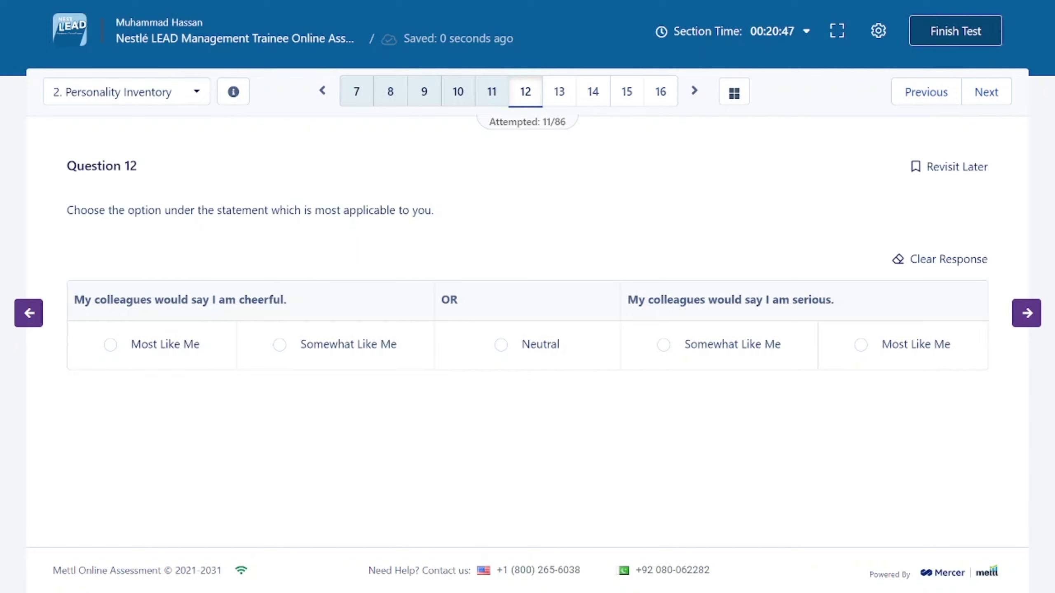
click(169, 350)
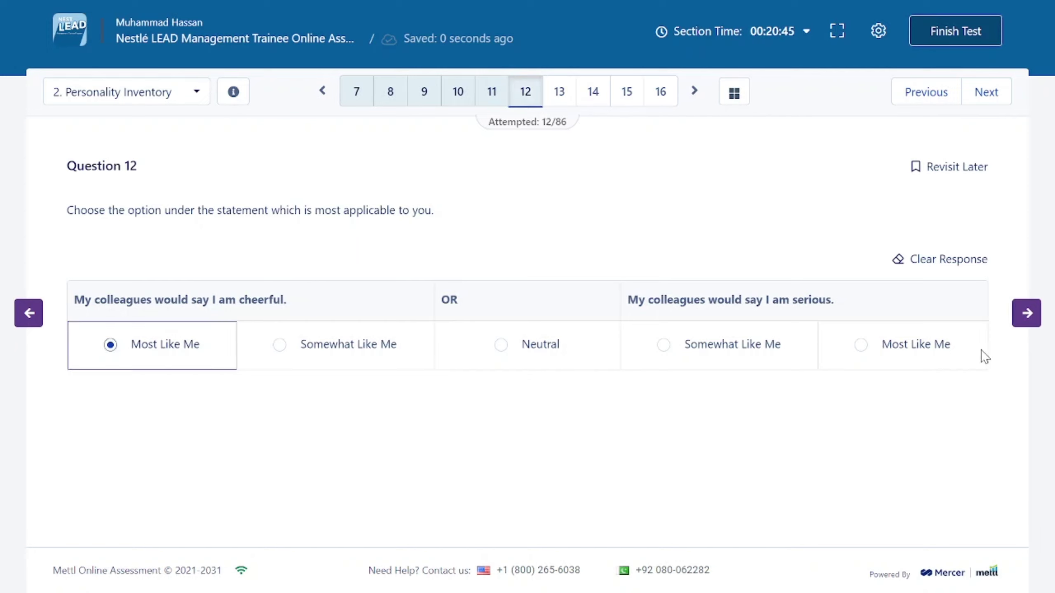
click(1012, 313)
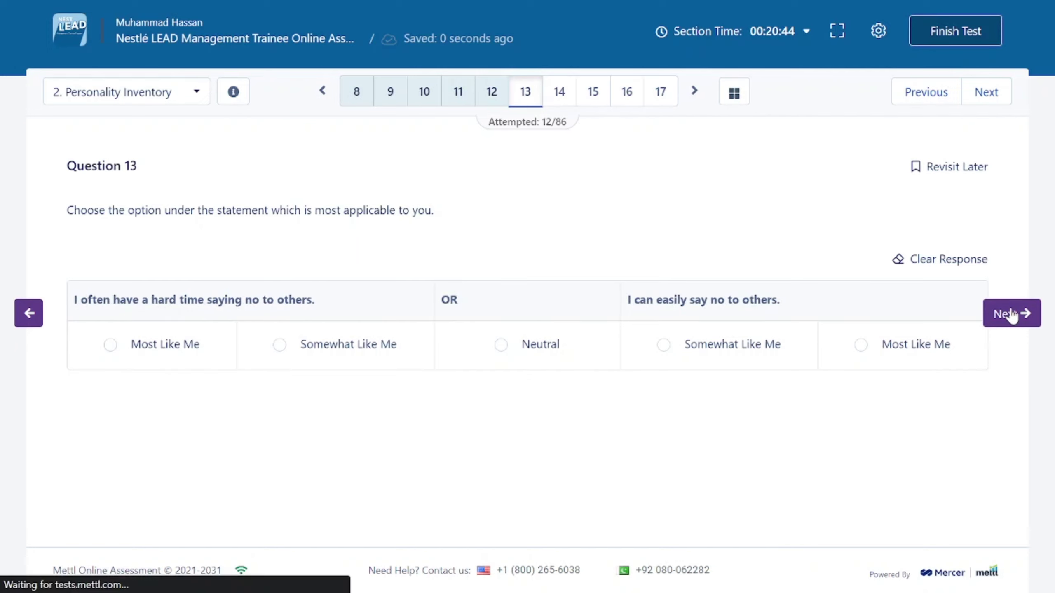
Answer questions 13 and 14 with Most Like Me for easily saying no and never letting others take advantage
click(144, 340)
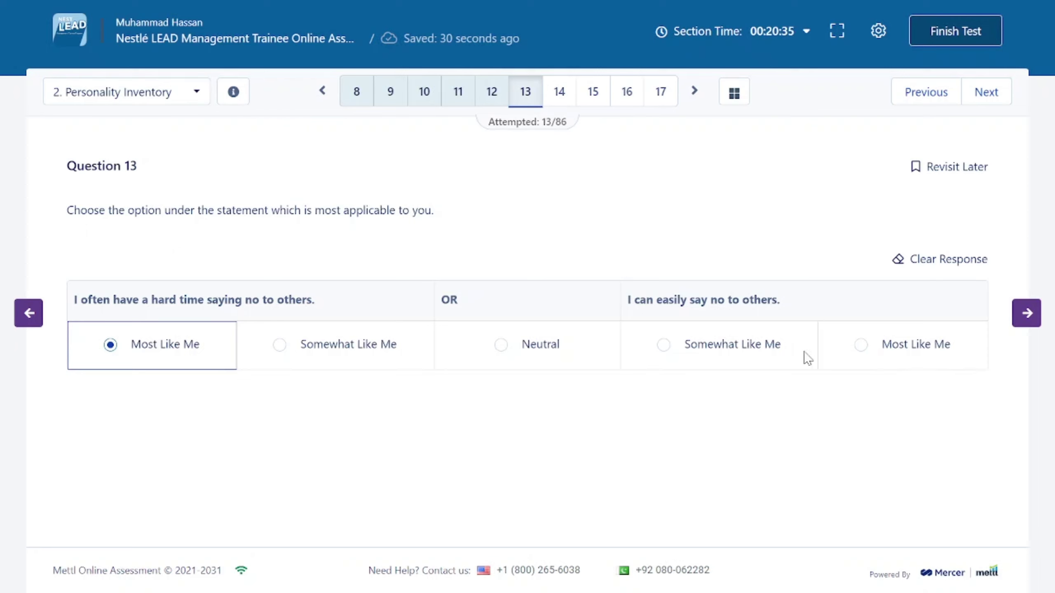
click(874, 356)
click(1021, 319)
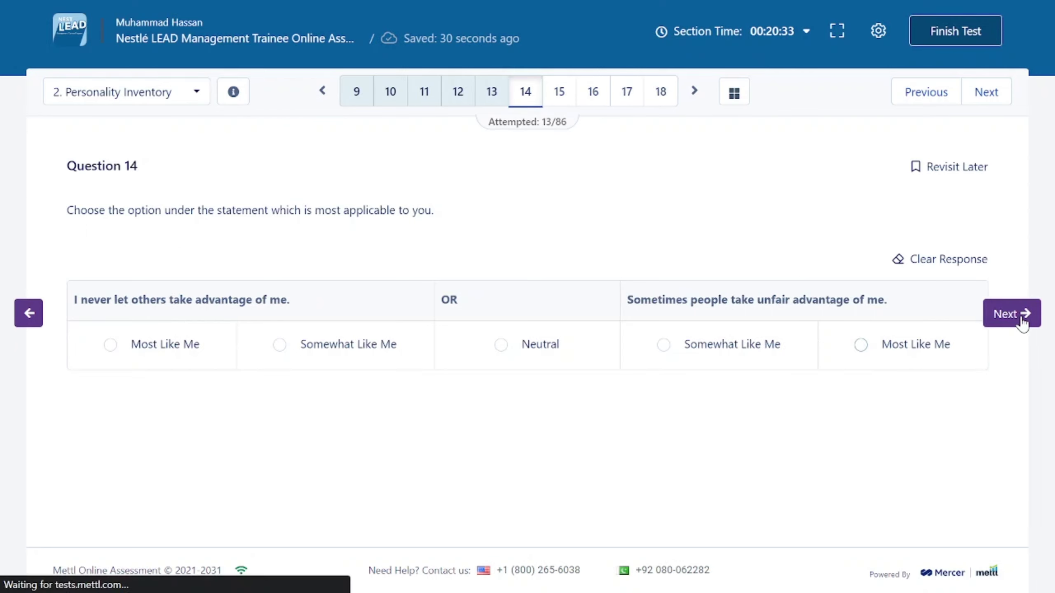
click(154, 341)
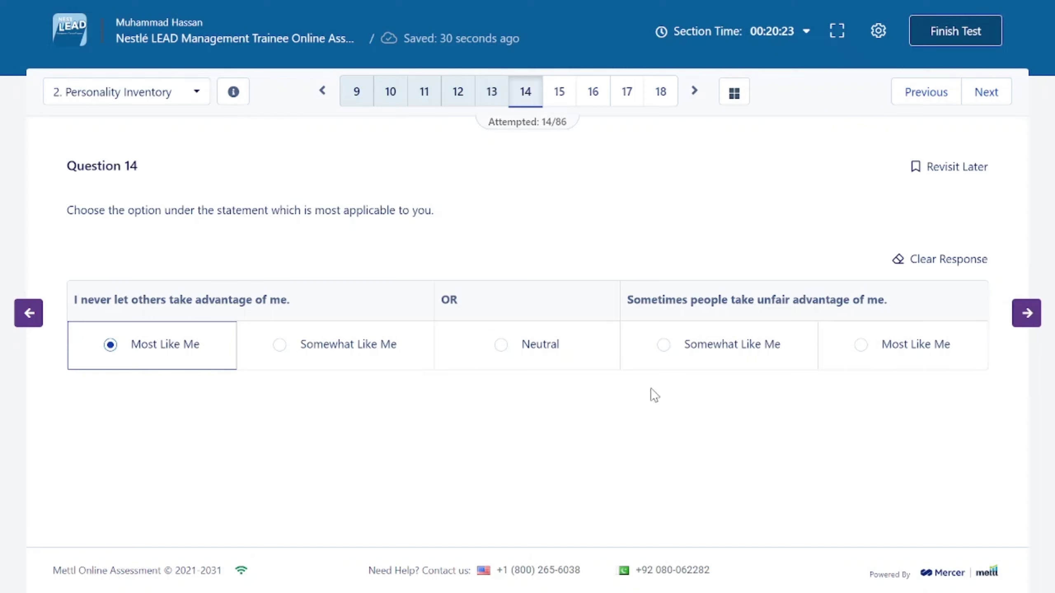
click(1013, 315)
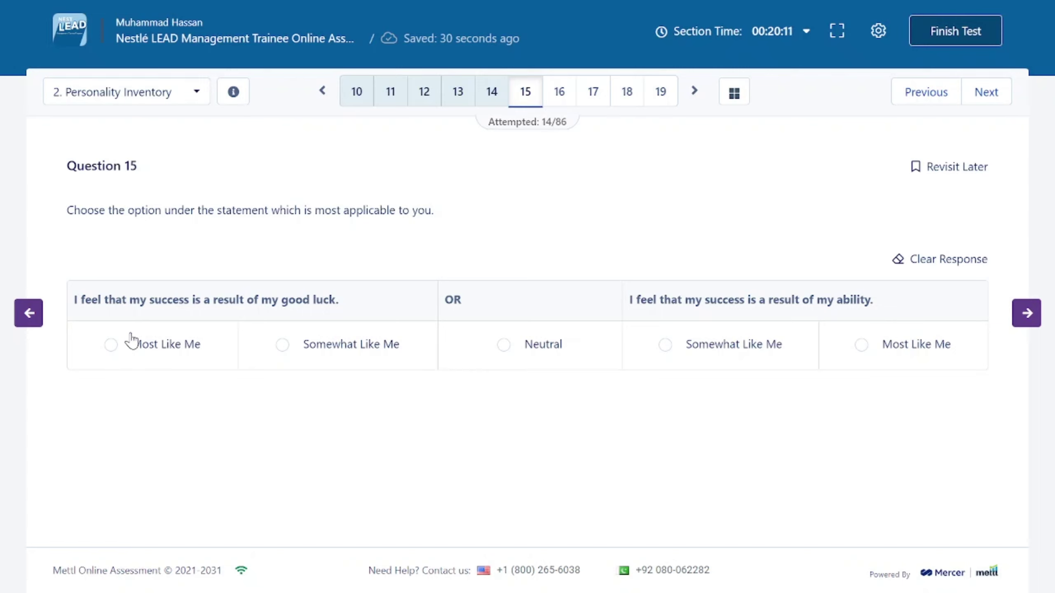
Answer questions 15 and 16 with Most Like Me for success resulting from good luck and focusing more on own thoughts
click(132, 342)
click(1013, 315)
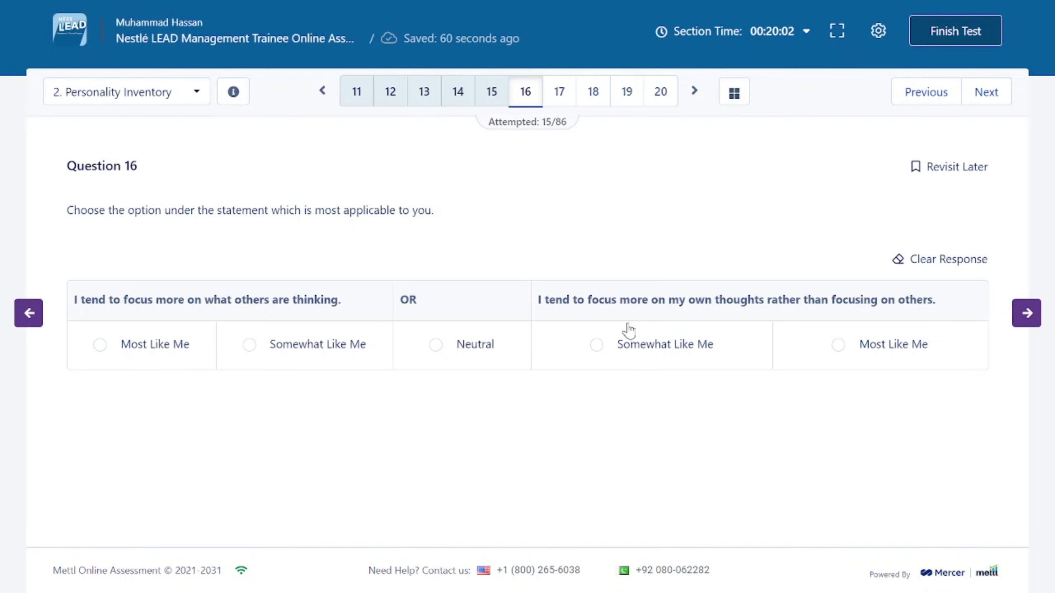
click(855, 350)
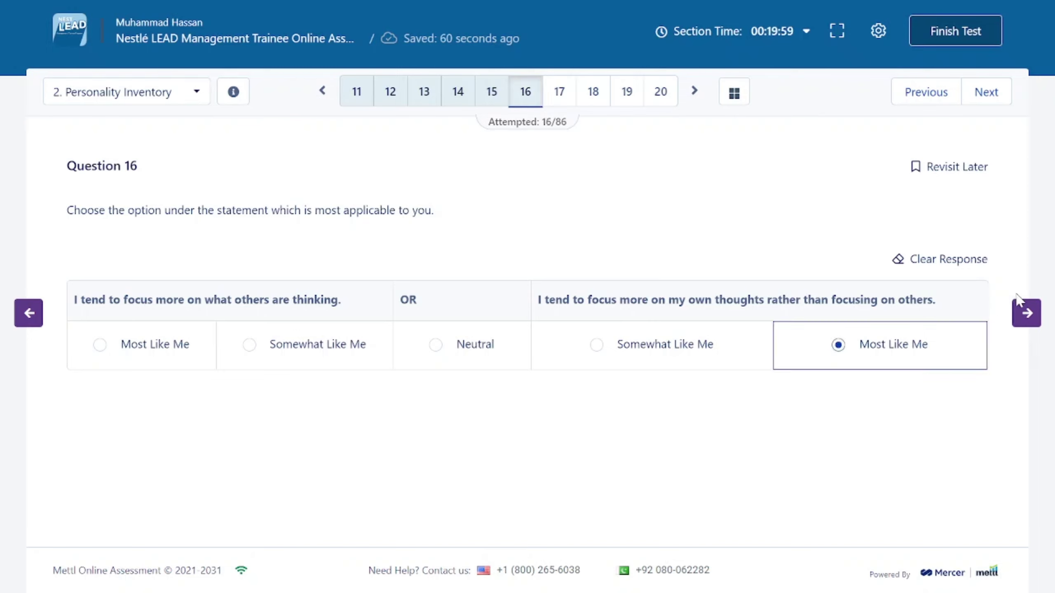
click(1027, 313)
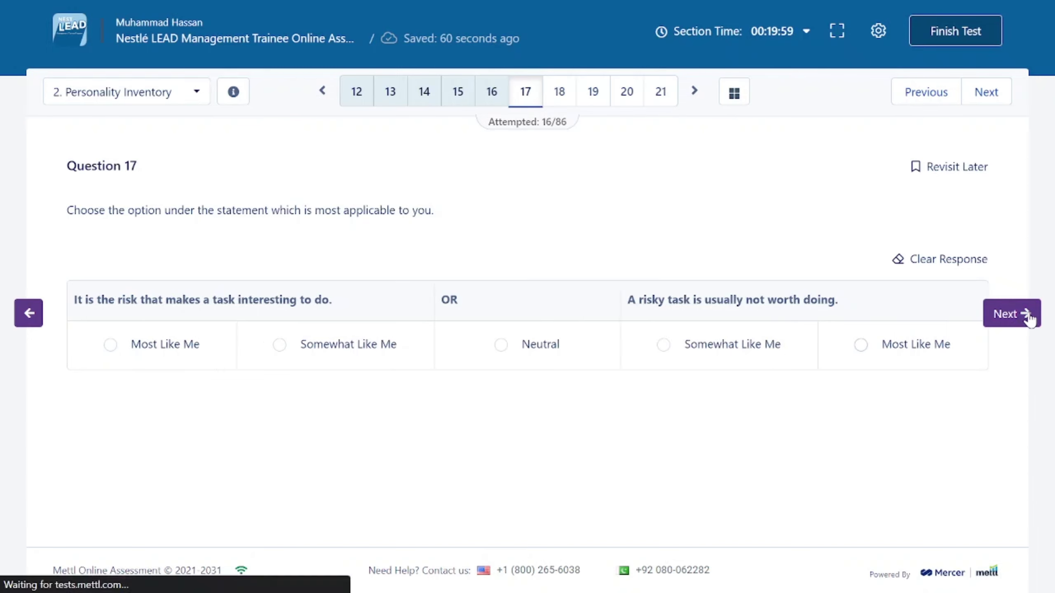
Answer question 17 with Most Like Me for risk making tasks interesting, and question 18 with Somewhat Like Me for finishing boring tasks first
click(109, 345)
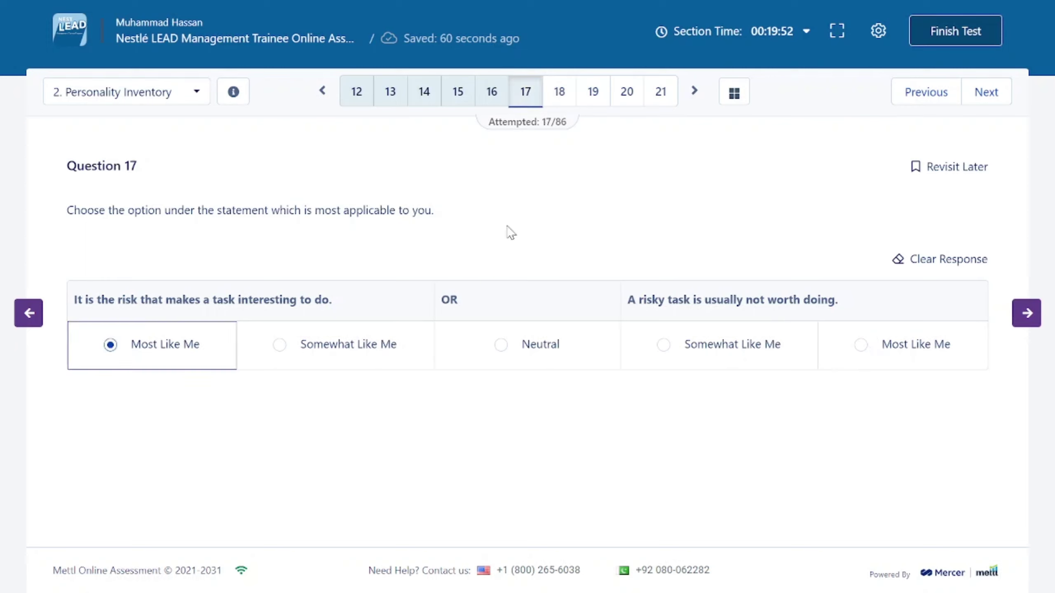
click(1010, 320)
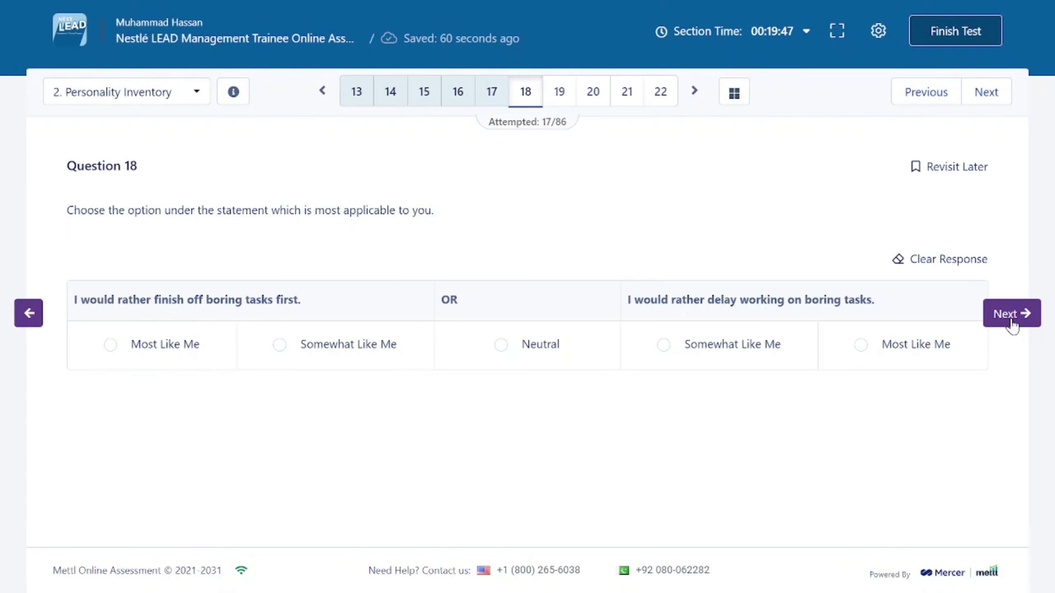
click(141, 343)
click(297, 344)
click(1023, 315)
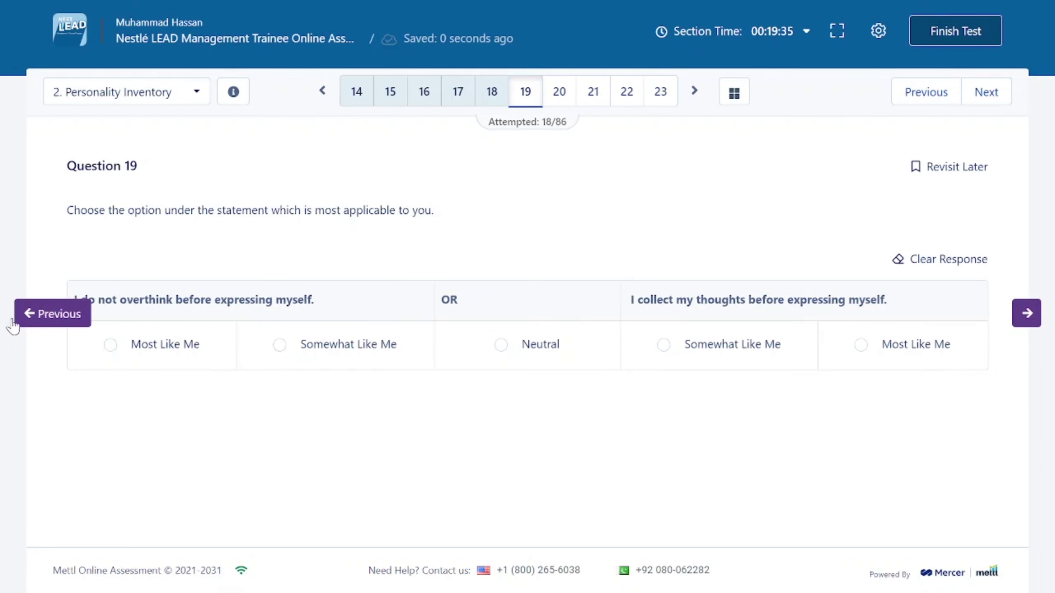
Answer questions 19 and 20 with Most Like Me for collecting thoughts before expressing myself and identifying opportunities out of risks
click(146, 349)
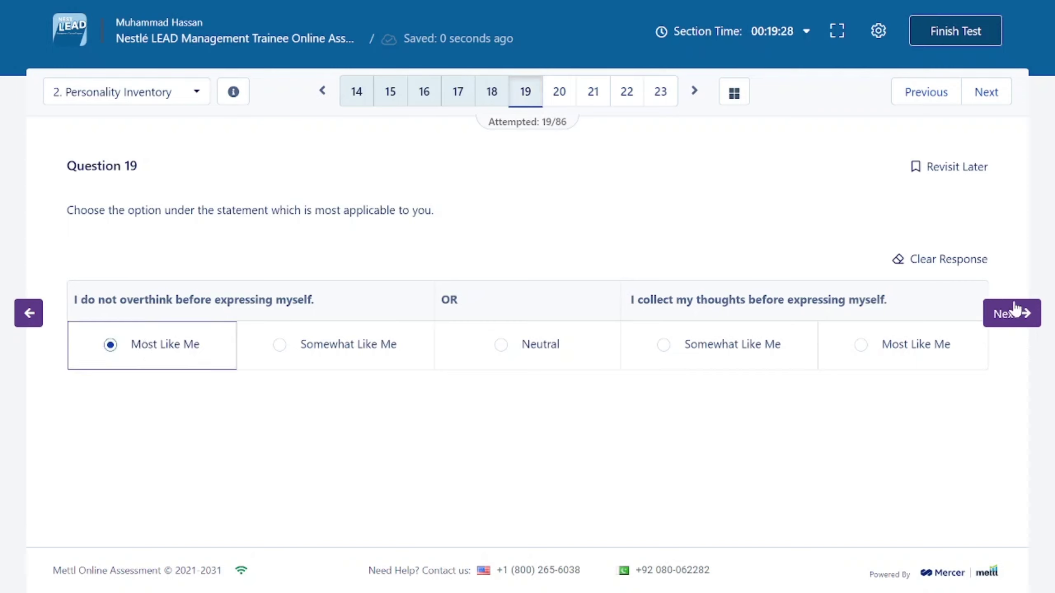
click(890, 351)
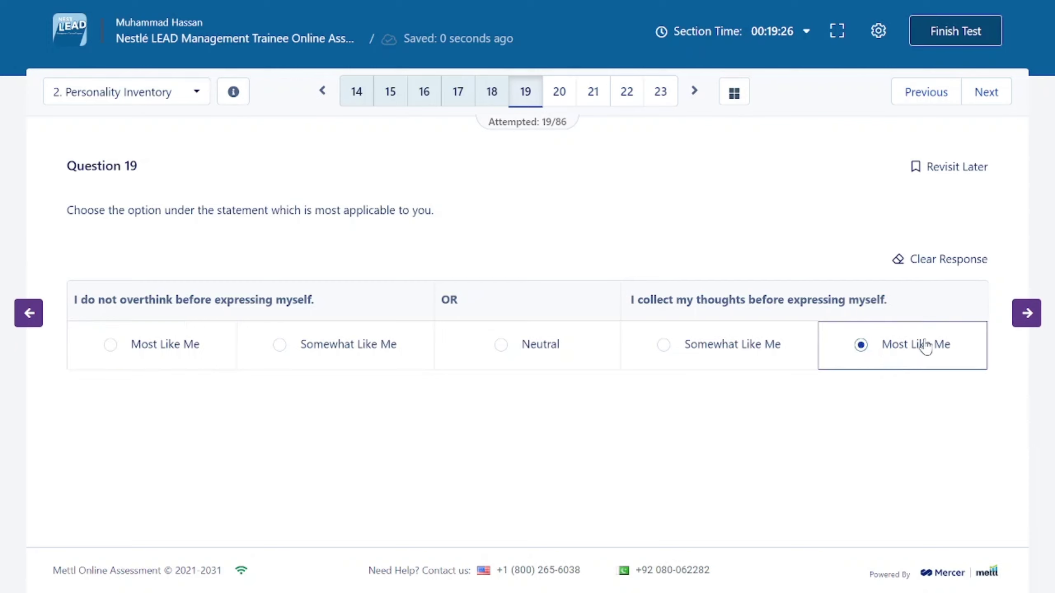
click(1020, 323)
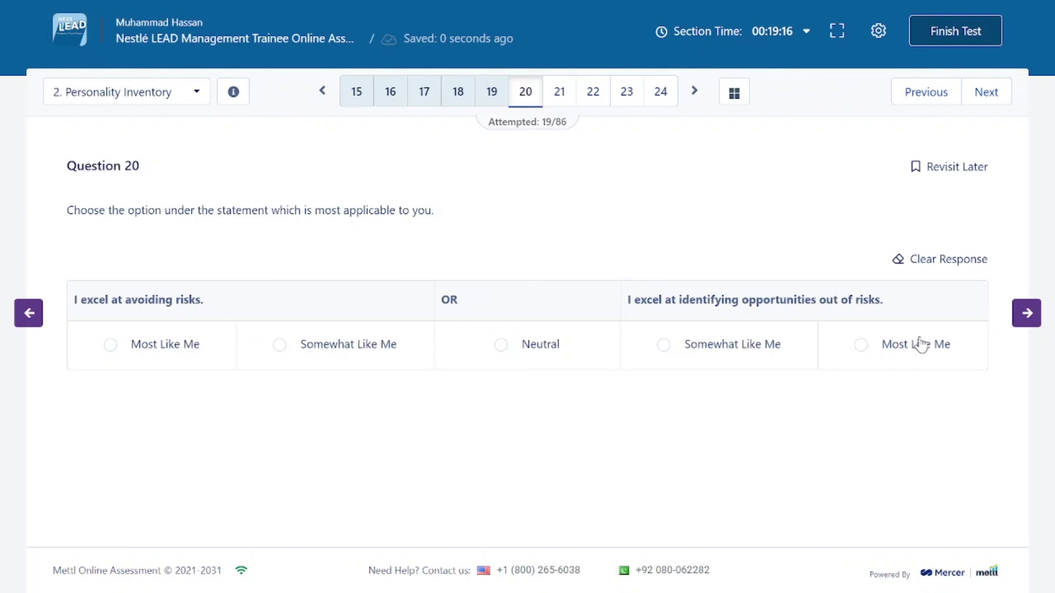
click(918, 345)
click(1020, 319)
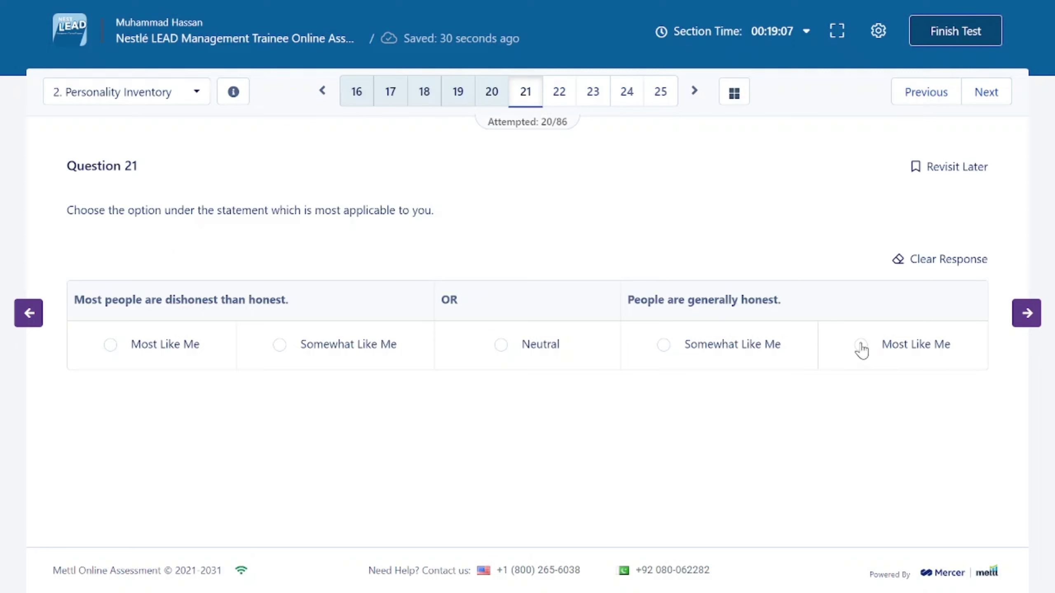
Answer question 21 with Somewhat Like Me for people being generally honest, and question 22 with Most Like Me for recovering from failures quickly
click(761, 348)
click(1015, 320)
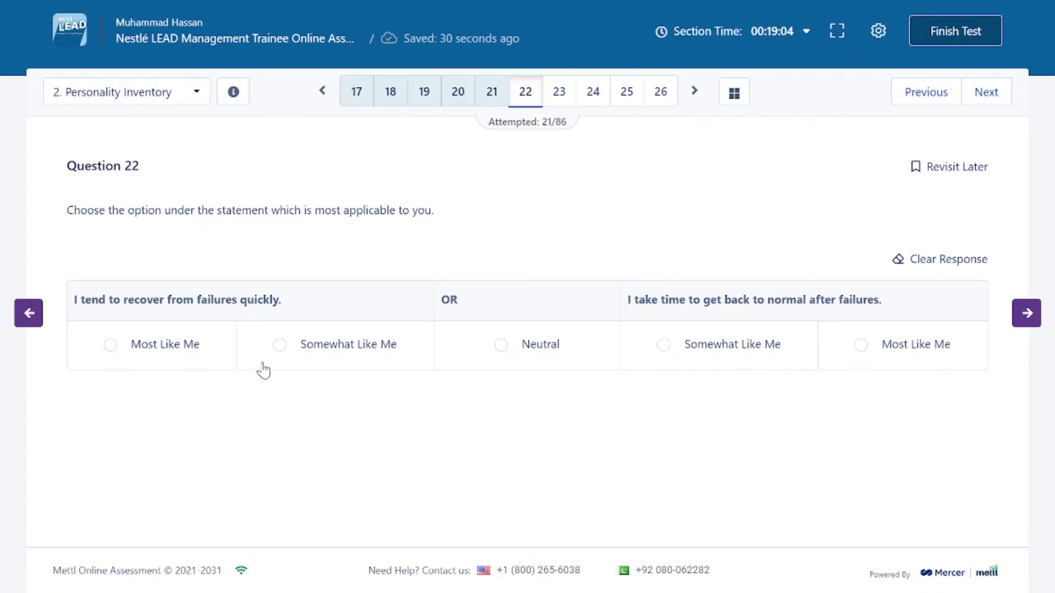
click(200, 347)
click(1011, 316)
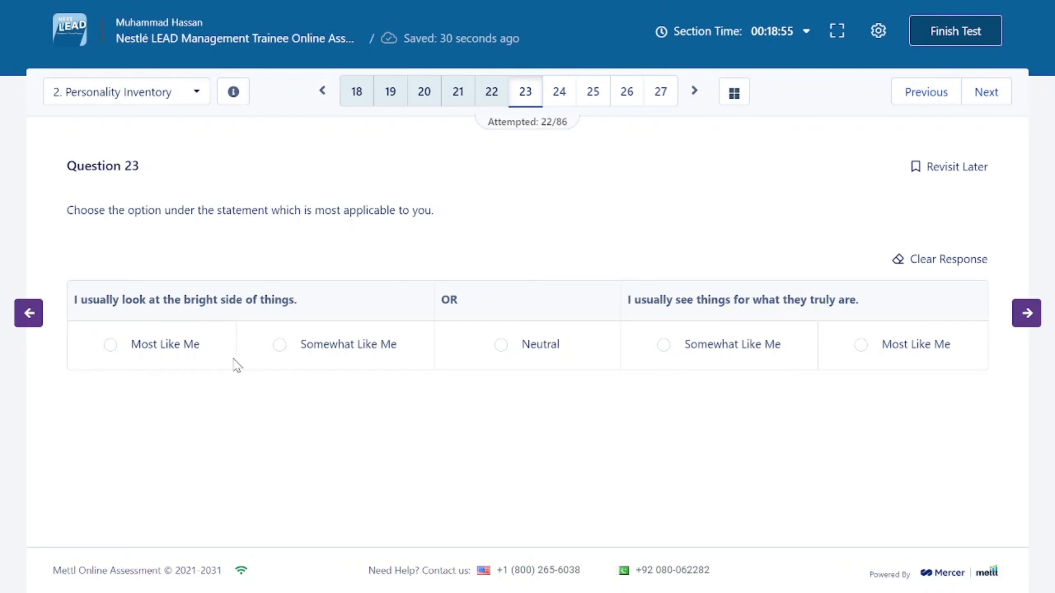
Answer questions 23 and 24 with Most Like Me for seeing things for what they truly are and easily guessing what others are thinking
click(194, 345)
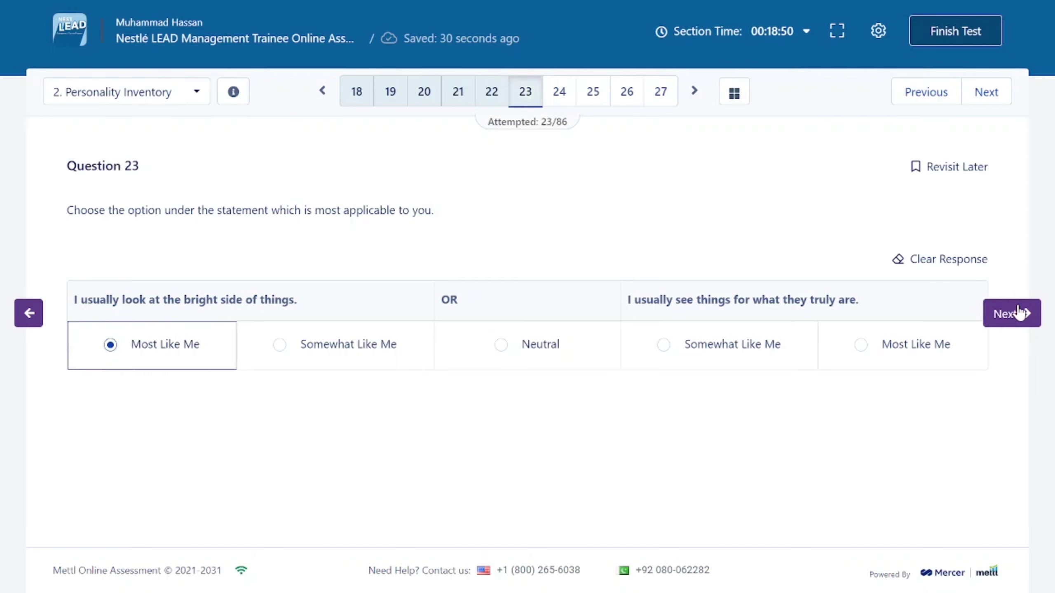
click(898, 341)
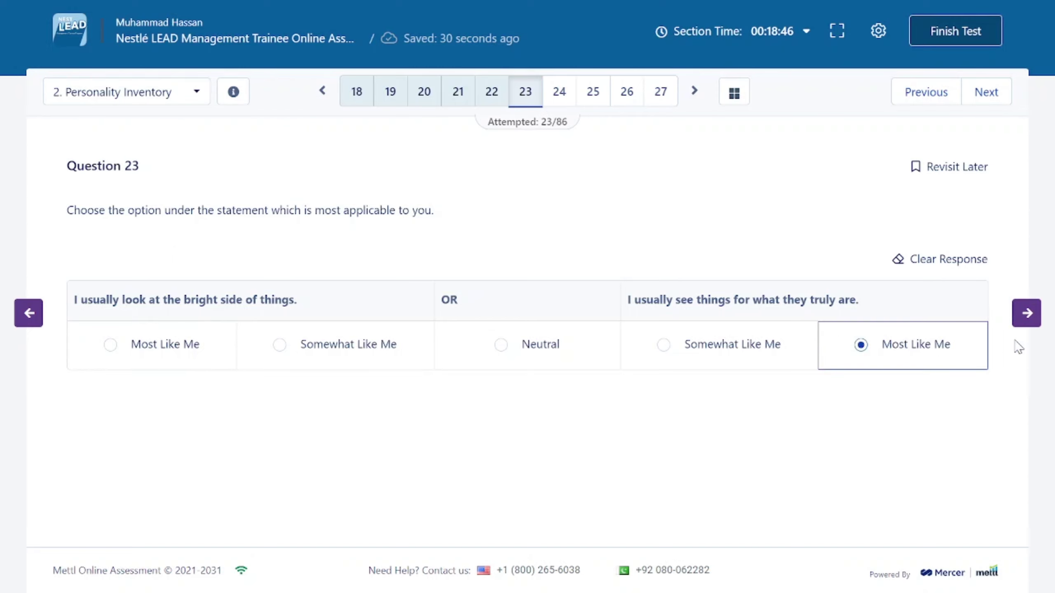
click(1030, 317)
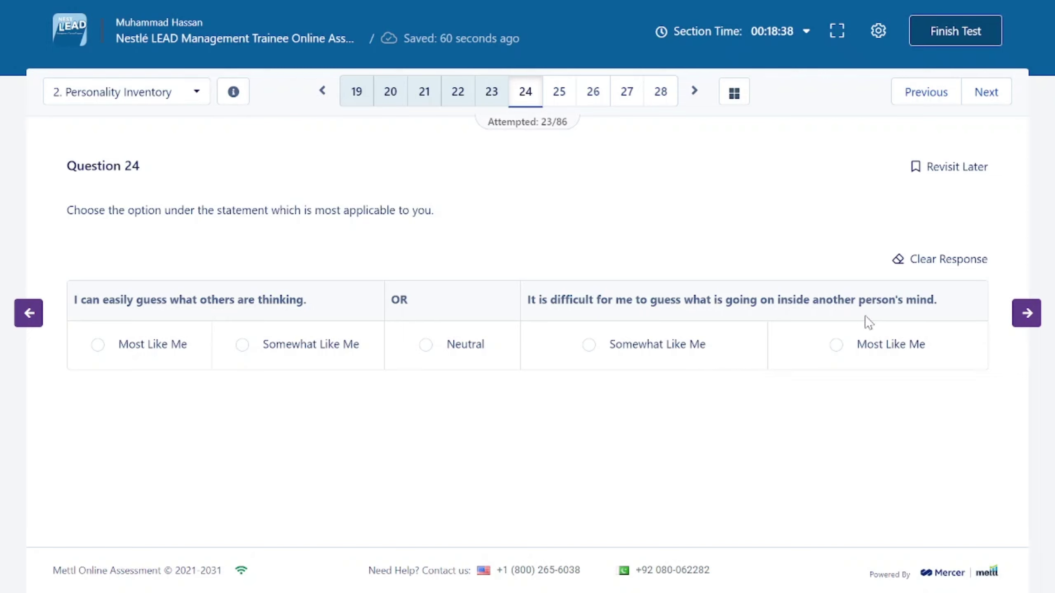
click(168, 339)
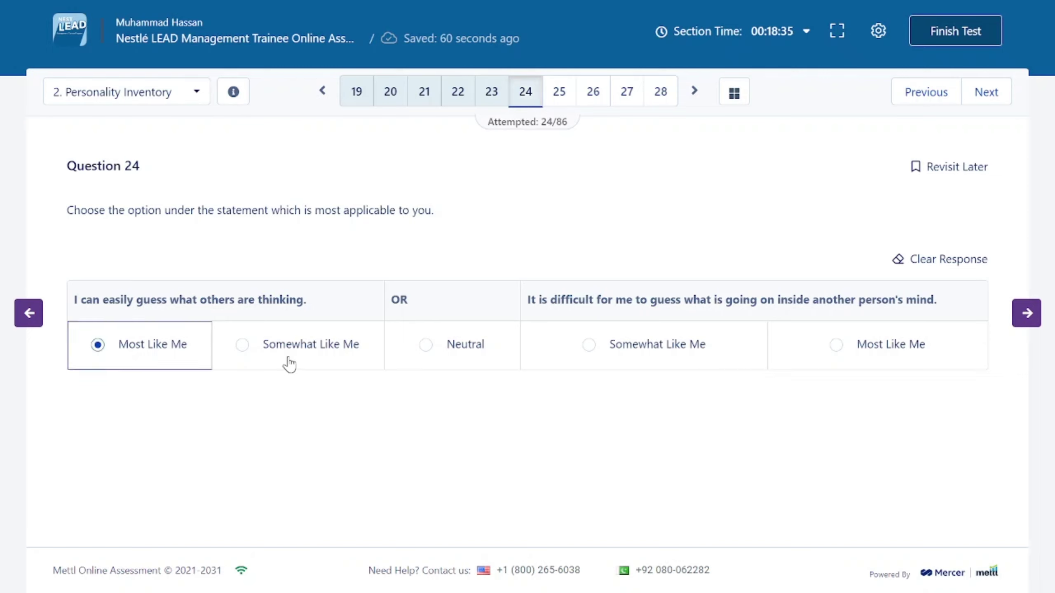
click(347, 337)
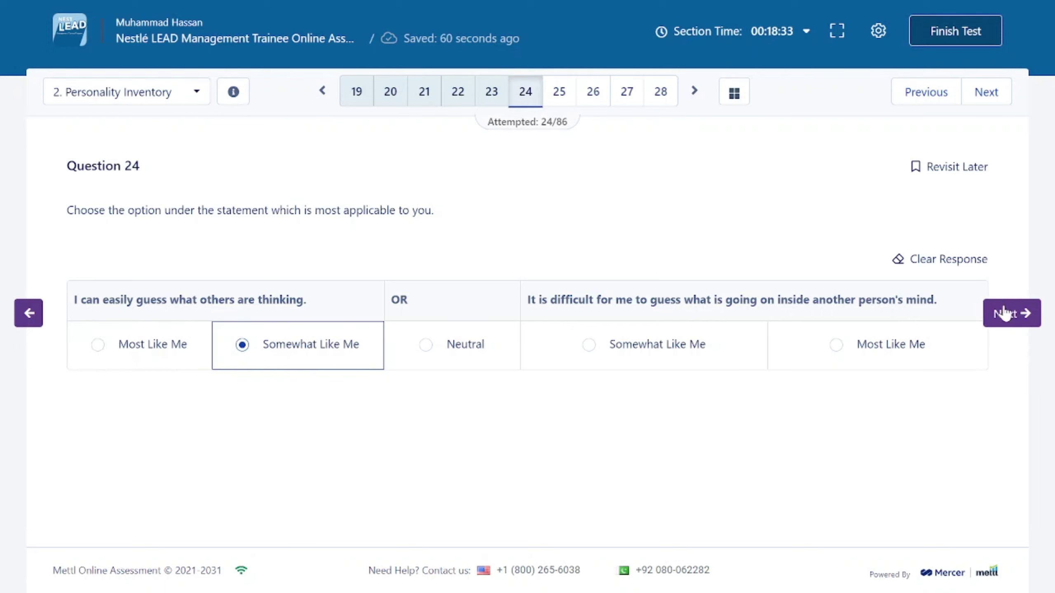
click(99, 348)
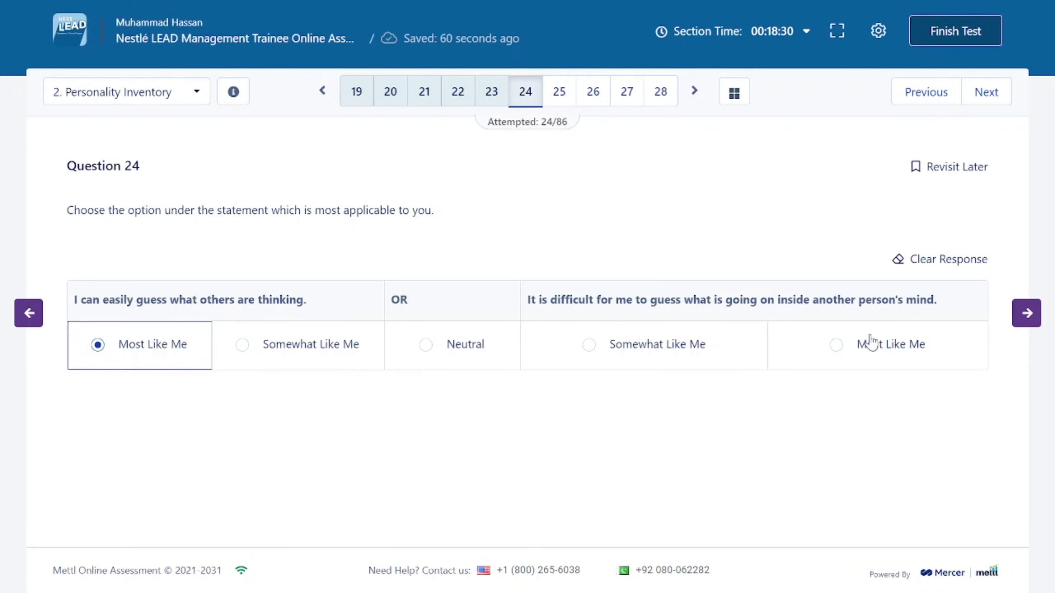
click(1025, 316)
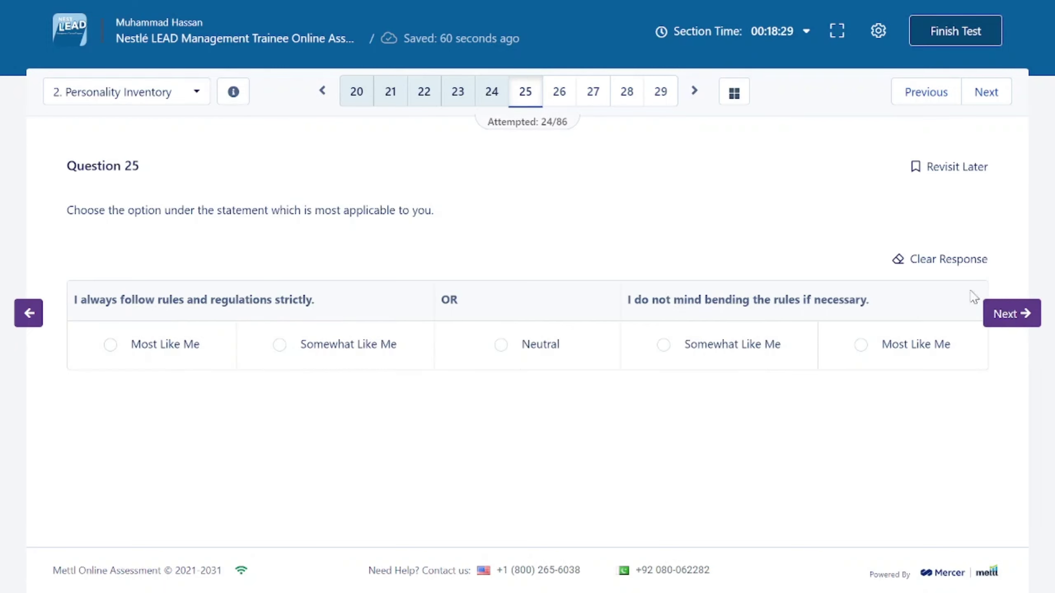
Answer questions 25 and 26 with Most Like Me for always following rules strictly and liking to work with people from different countries
click(155, 344)
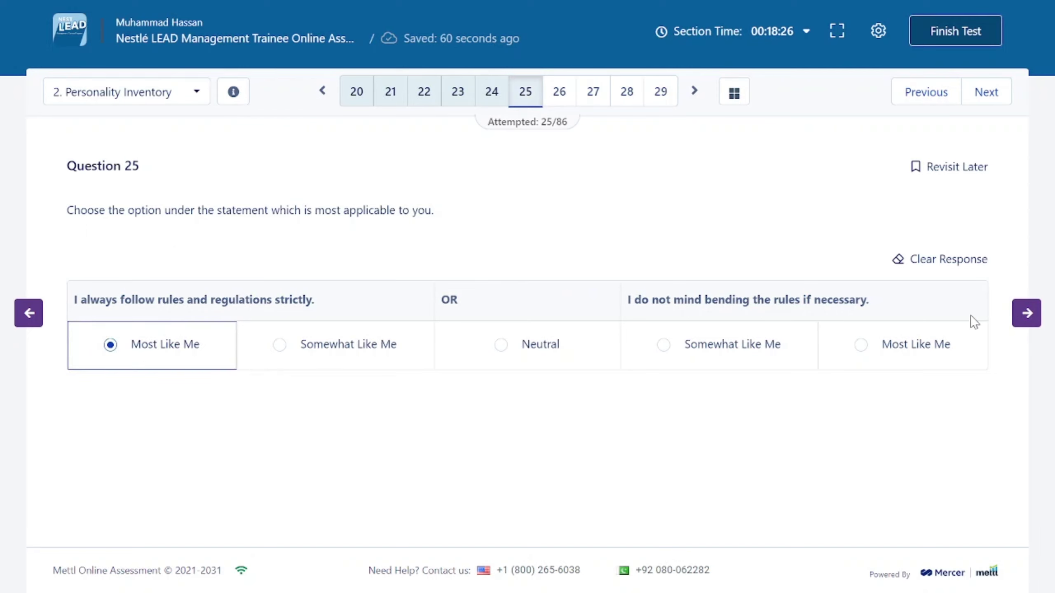
click(1020, 323)
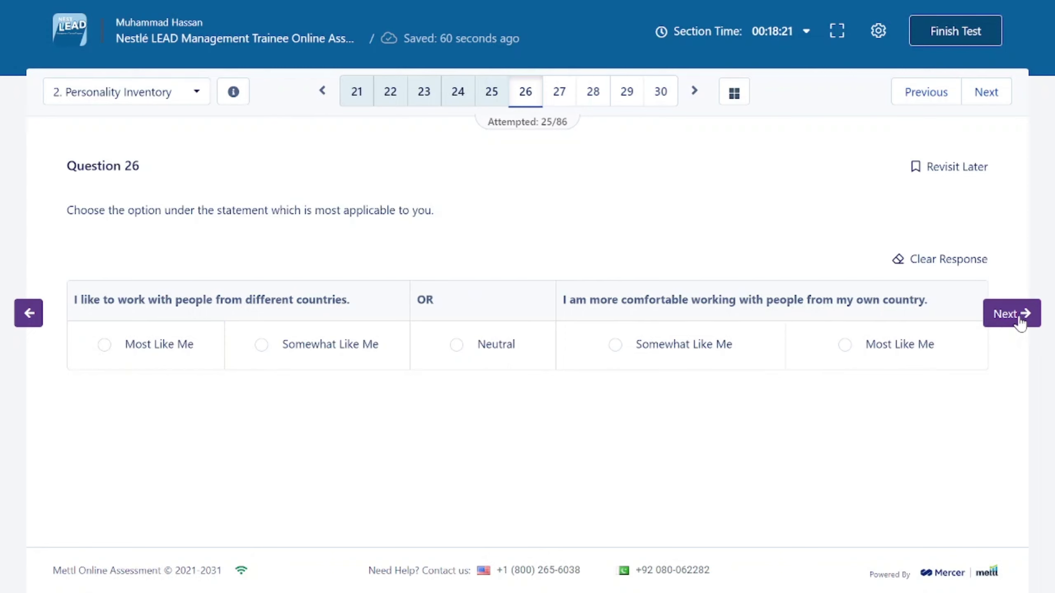
click(164, 345)
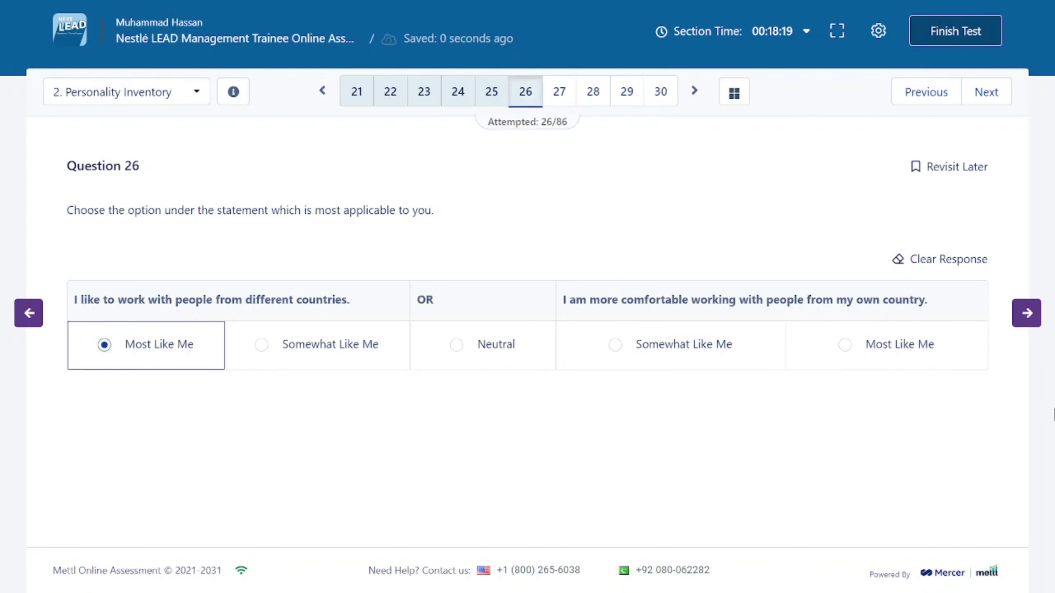
click(1010, 314)
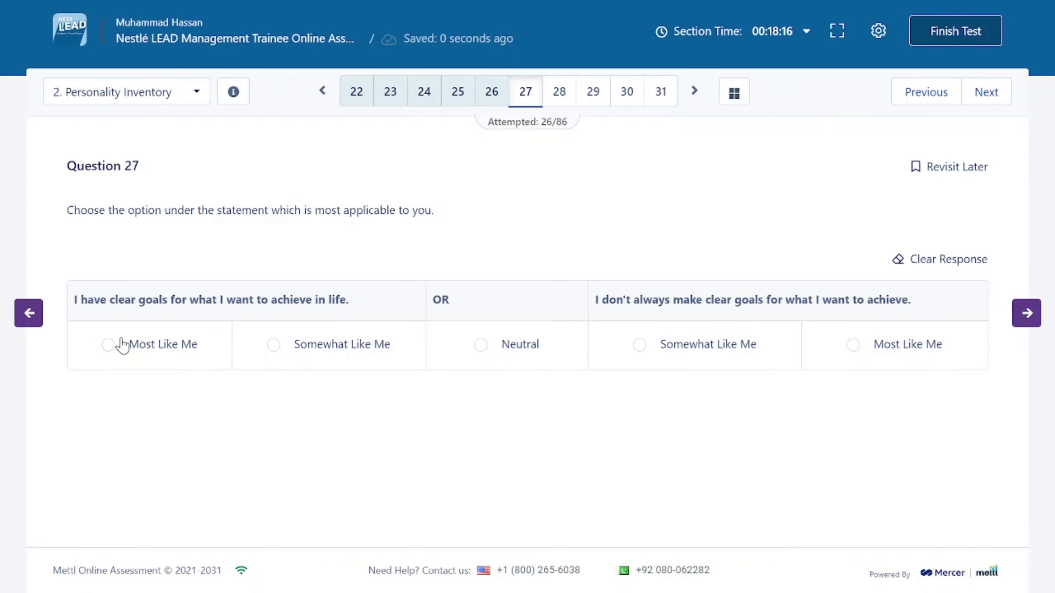
Answer questions 27 and 28 with Most Like Me for having clear life goals and actively helping new joinees adjust at the workplace
click(127, 351)
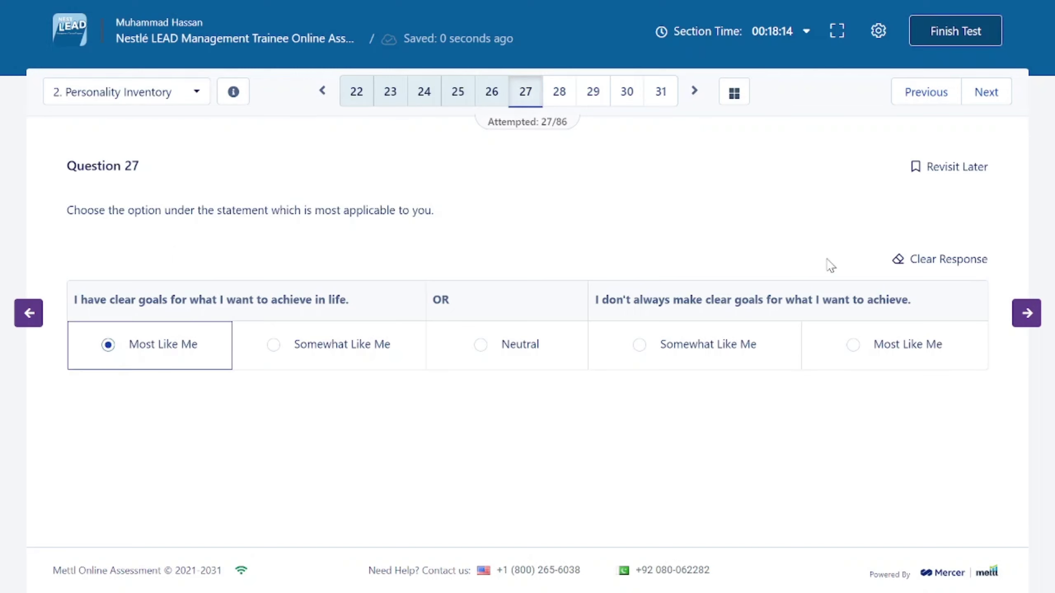
click(1022, 330)
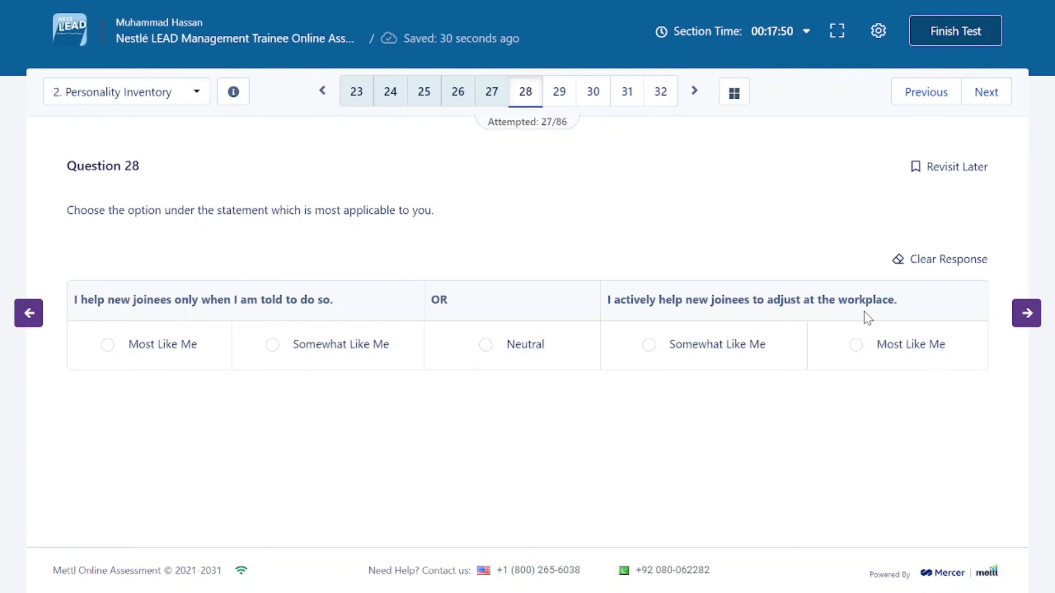
click(890, 342)
click(1025, 324)
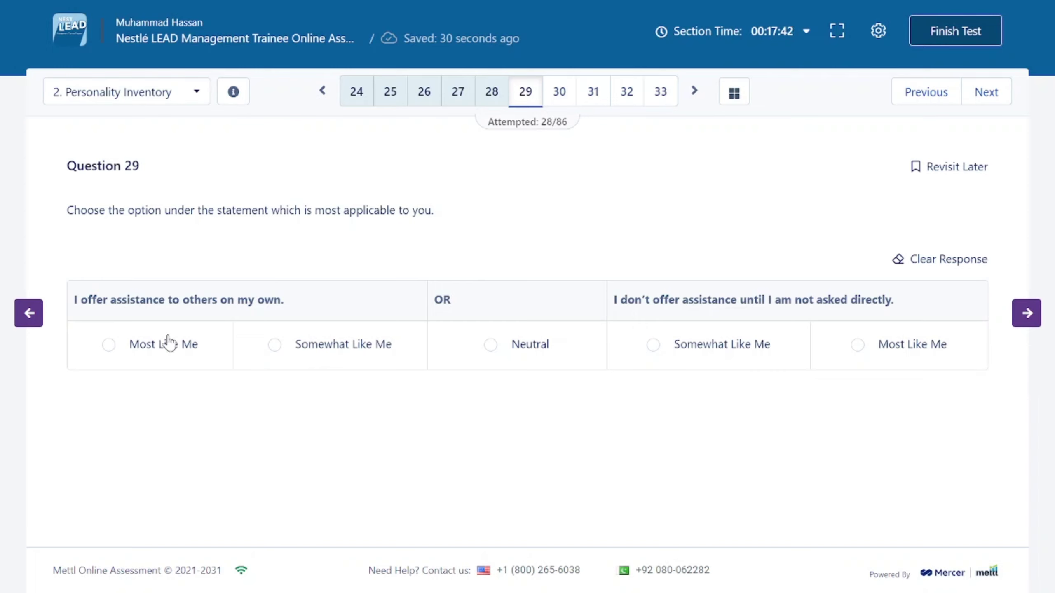
Answer questions 29 and 30 with Most Like Me for offering assistance on my own and preferring new and different problems each time
click(153, 344)
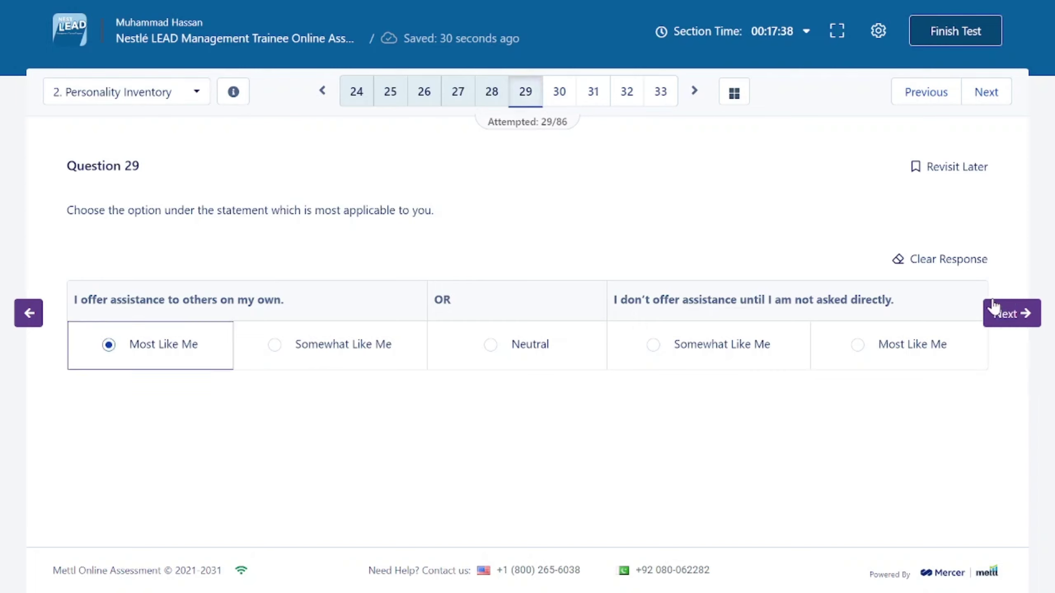
click(1008, 315)
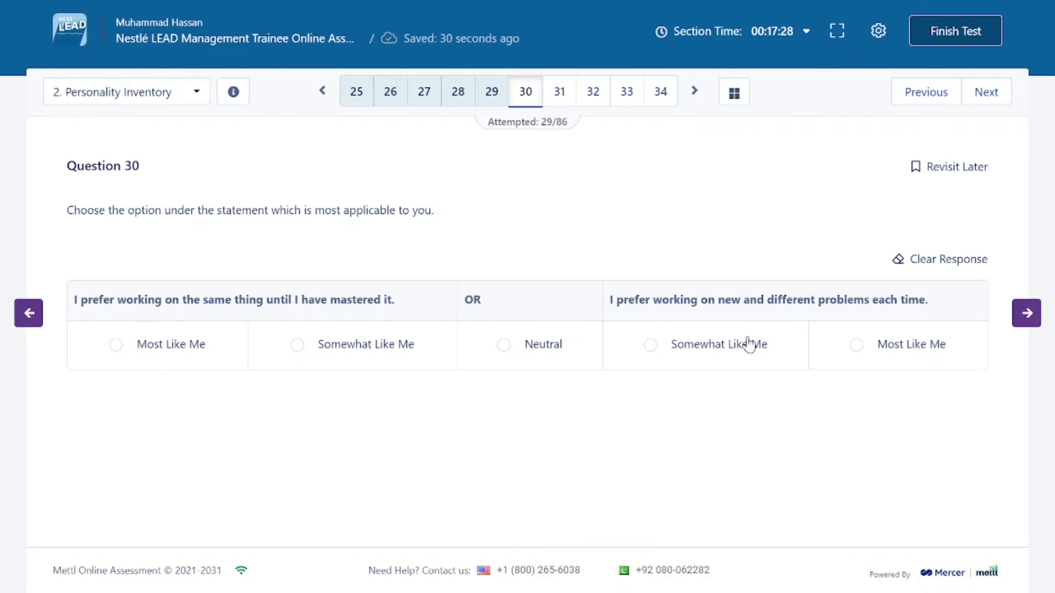
click(721, 354)
click(987, 329)
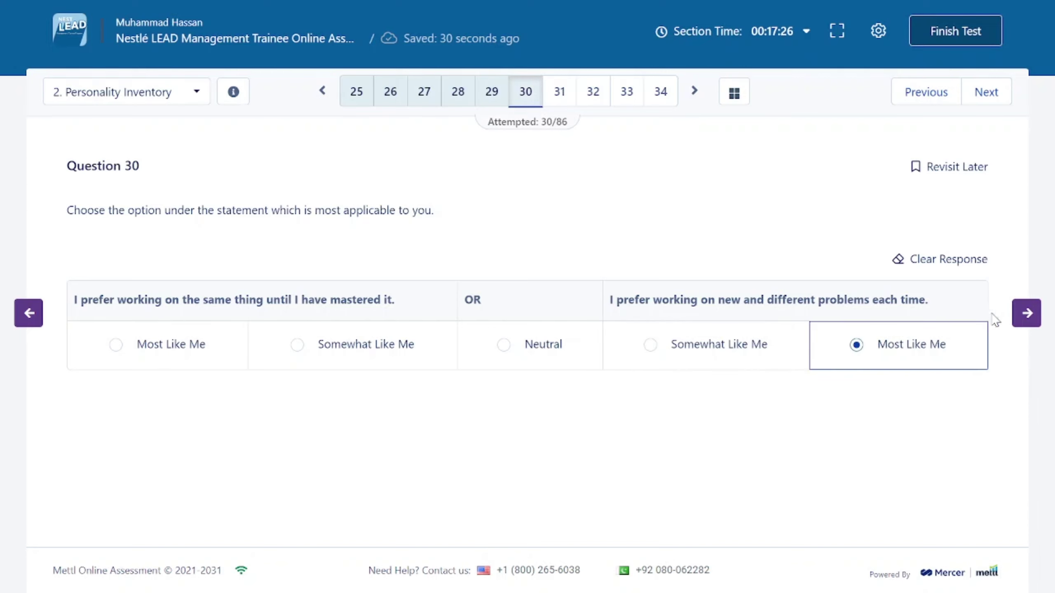
click(1015, 314)
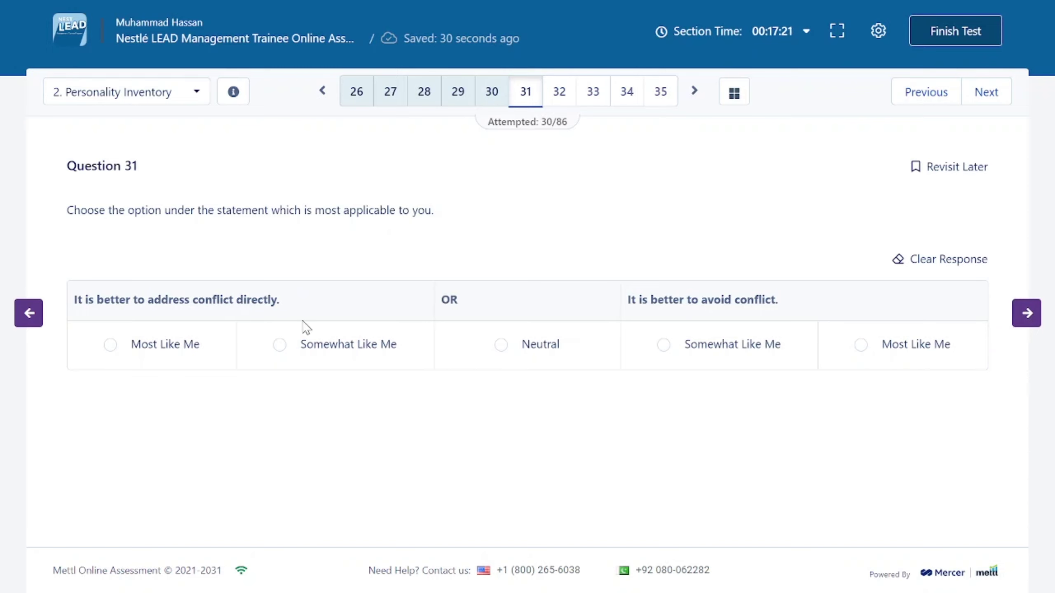
Answer questions 31 and 32 with Most Like Me for avoiding conflict and being mostly sure things at work will go as wanted
click(886, 351)
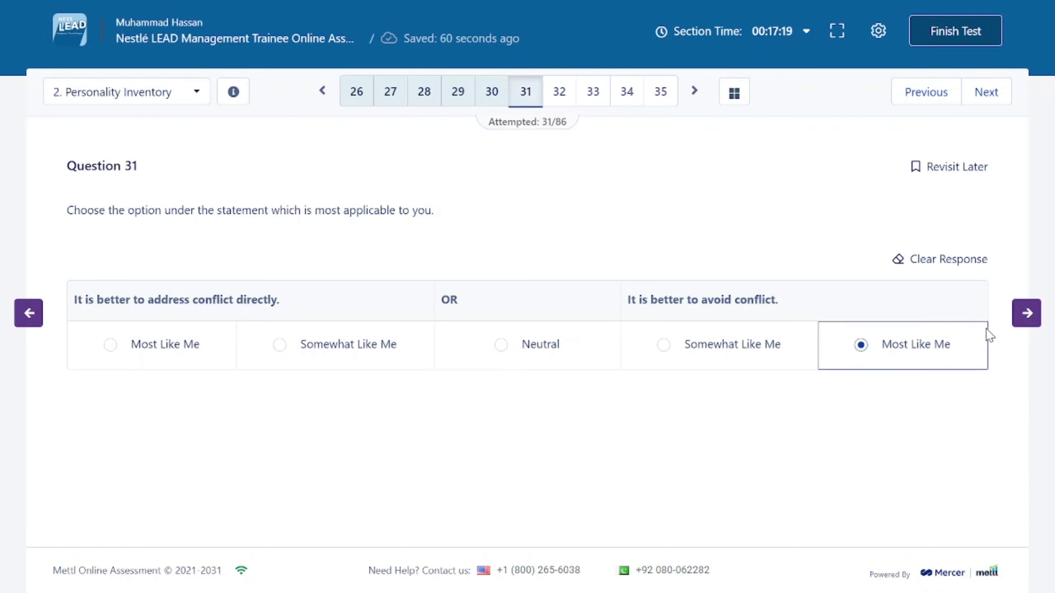
click(1012, 320)
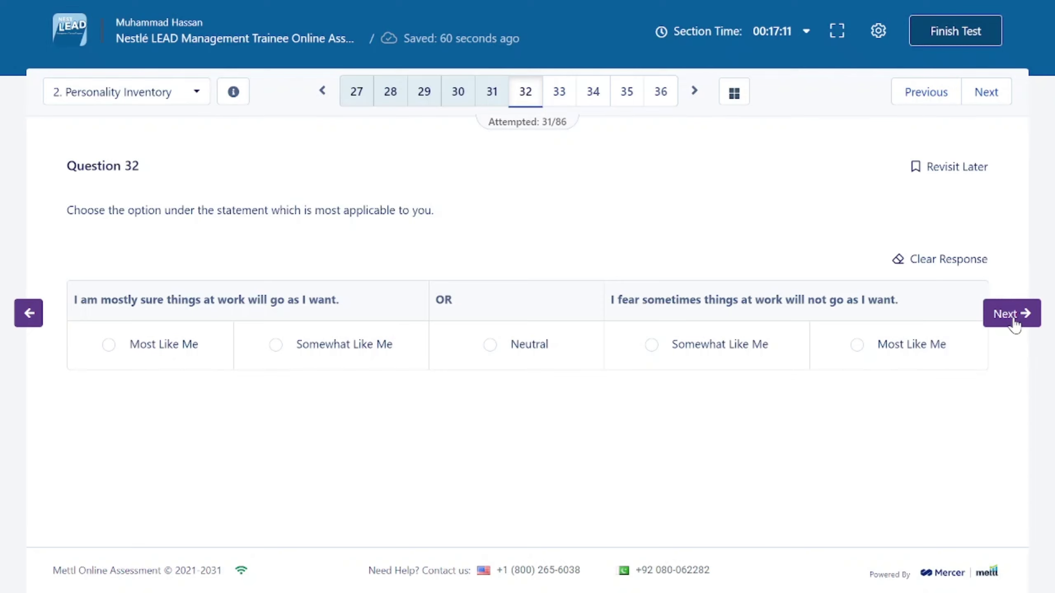
click(135, 345)
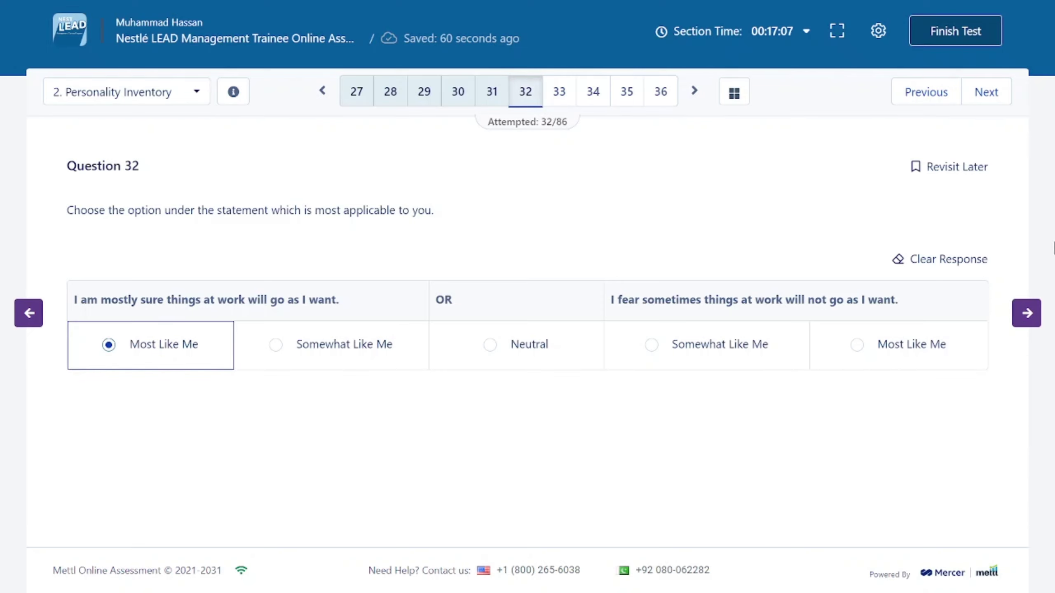
click(1014, 320)
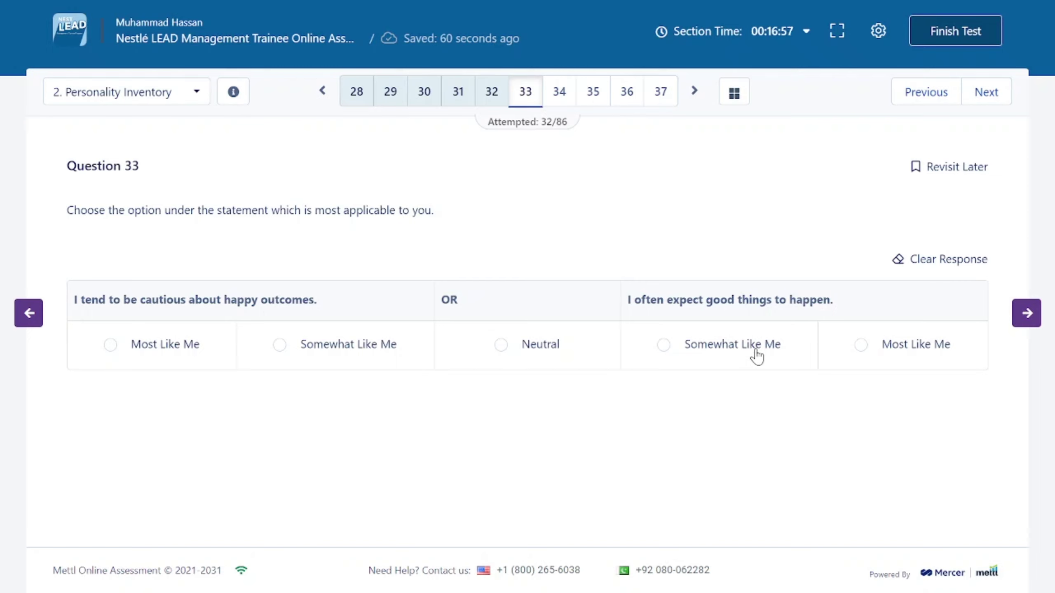
Answer questions 33 to 35 with Most Like Me for being cautious about happy outcomes, quick to forgive and keeping conversations to the point
click(139, 345)
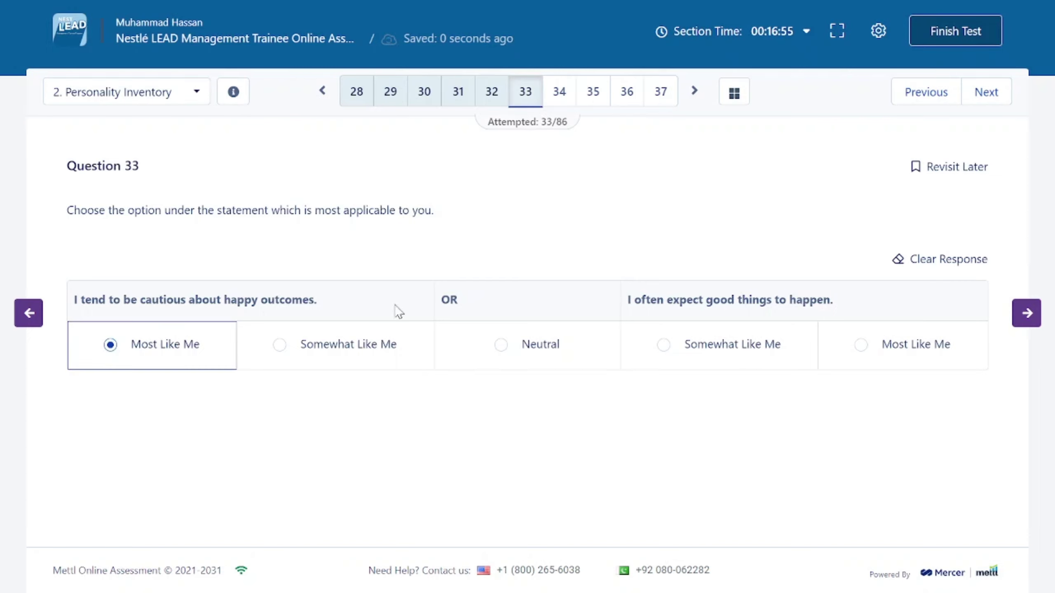
click(1024, 323)
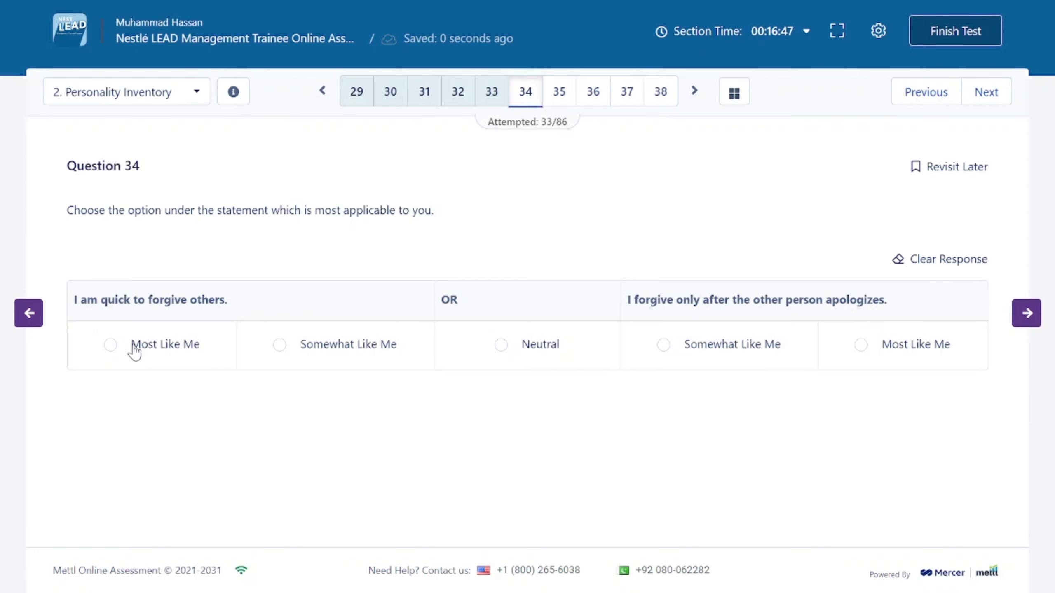
click(165, 350)
click(1021, 318)
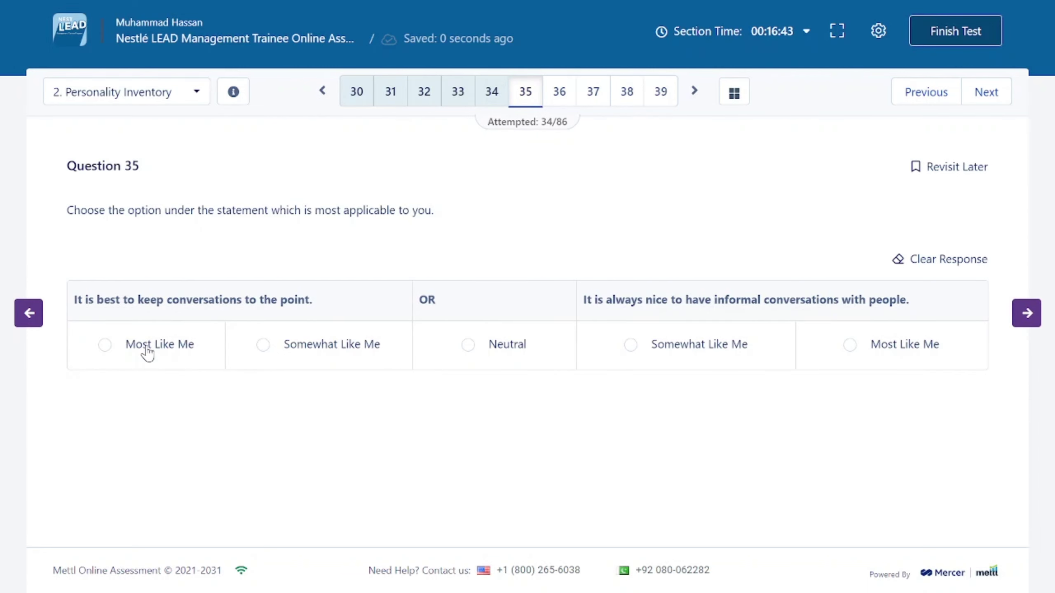
click(175, 348)
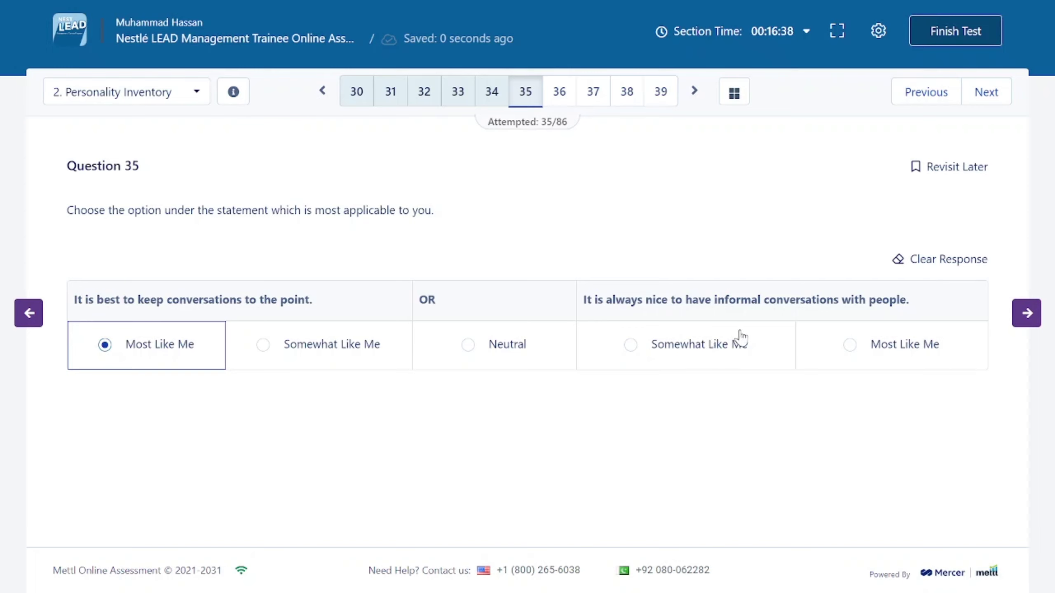
Change question 35 to Most Like Me for enjoying informal conversations, and answer question 36 with Most Like Me for achieving great things
click(893, 341)
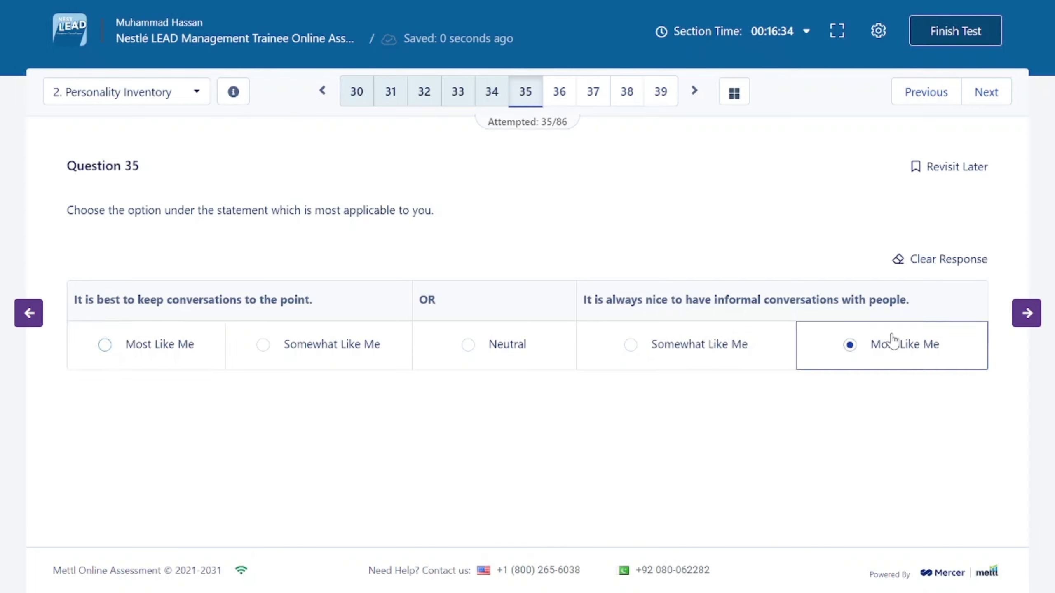
click(1006, 314)
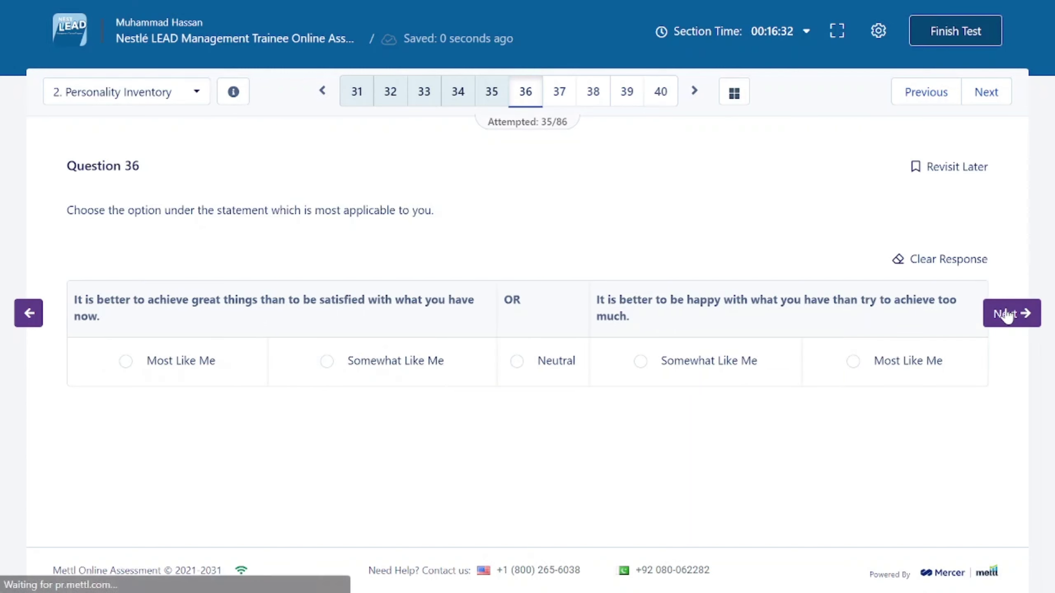
click(153, 363)
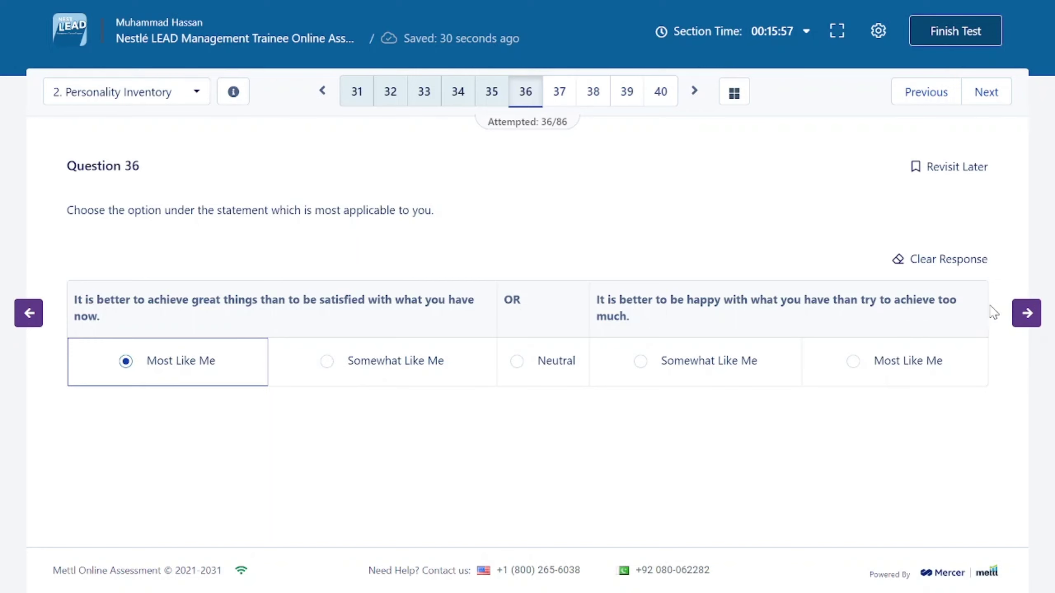
click(1023, 313)
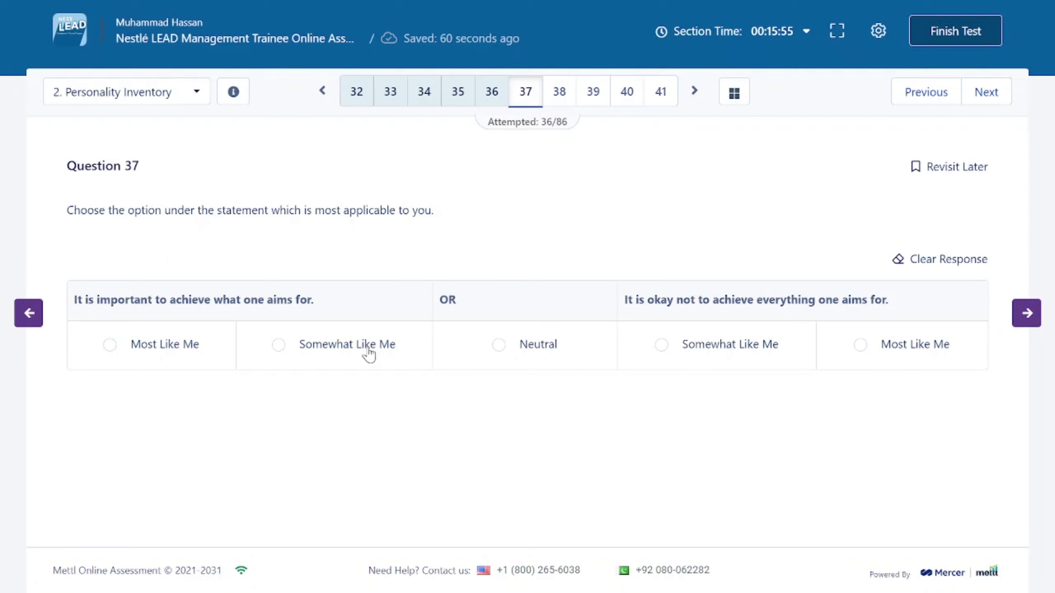
Answer questions 37 and 38 with Most Like Me for achieving what one aims for and usually initiating conversations with others
click(189, 352)
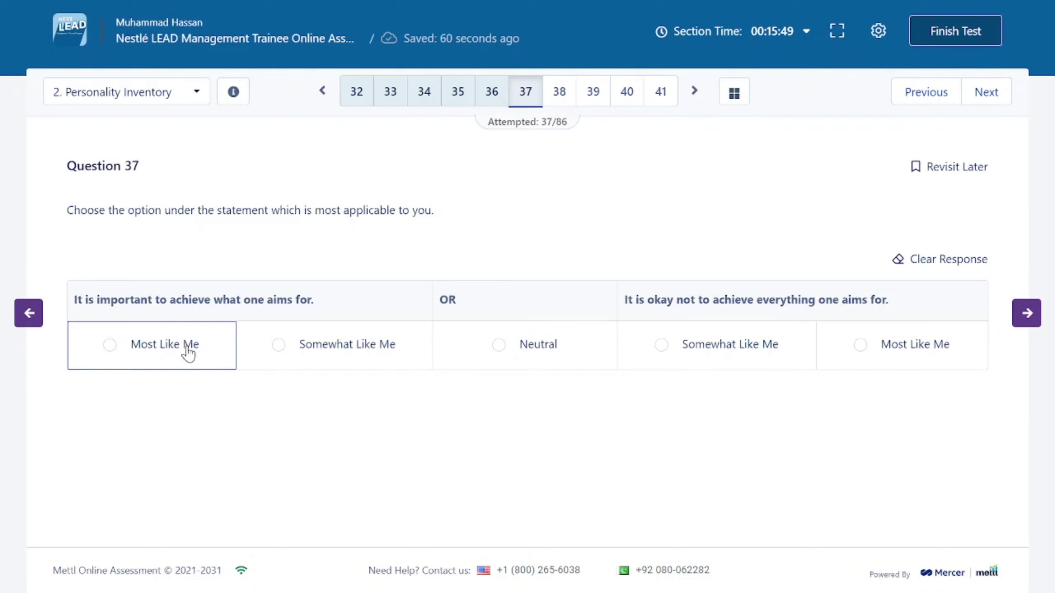
click(1023, 324)
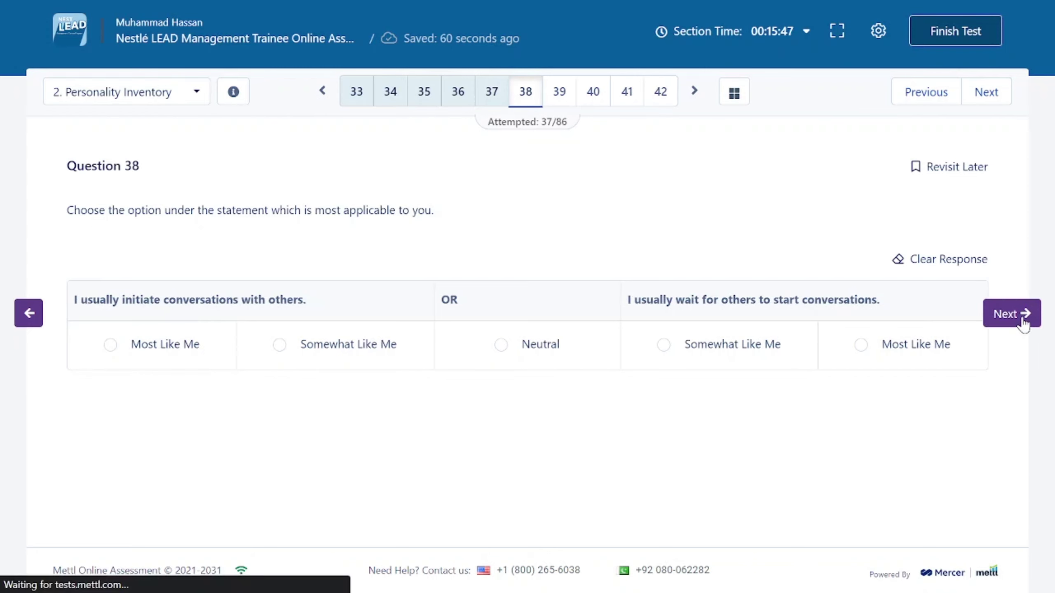
click(171, 348)
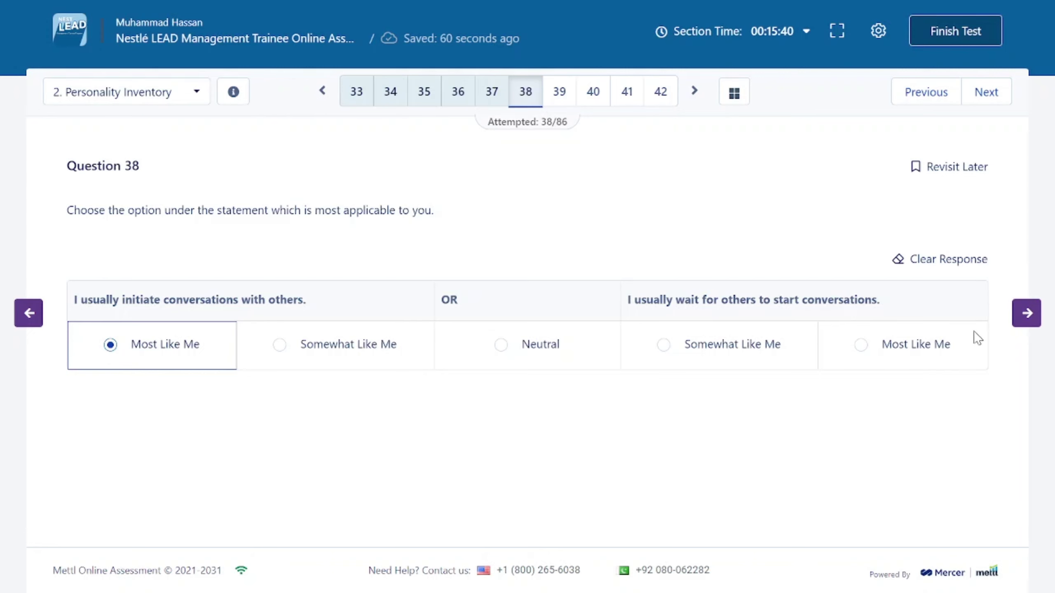
click(1016, 323)
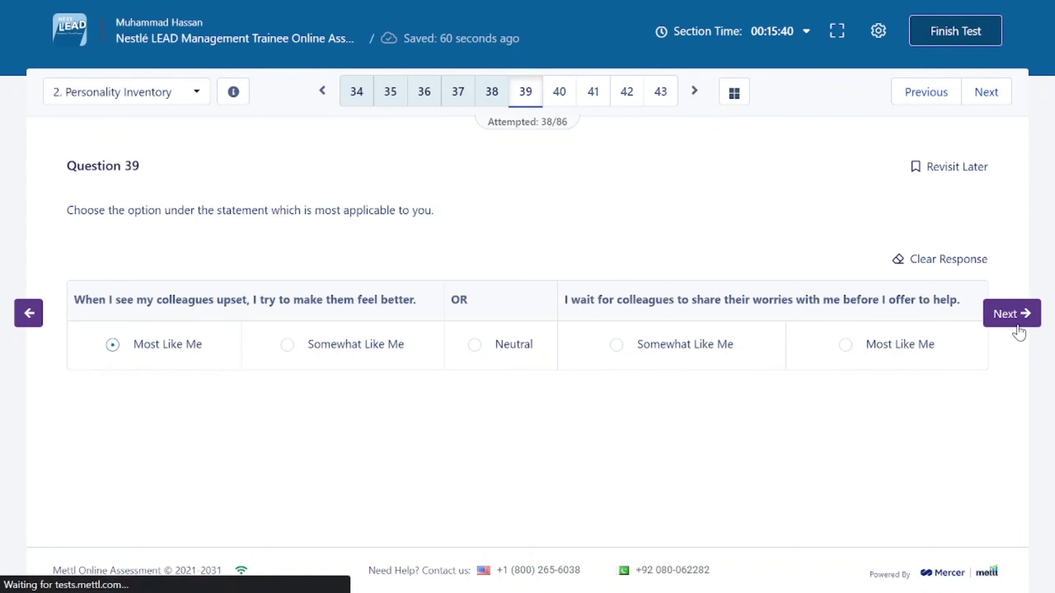
Answer questions 39 and 40 with Most Like Me for making upset colleagues feel better and being satisfied with life at present
click(133, 347)
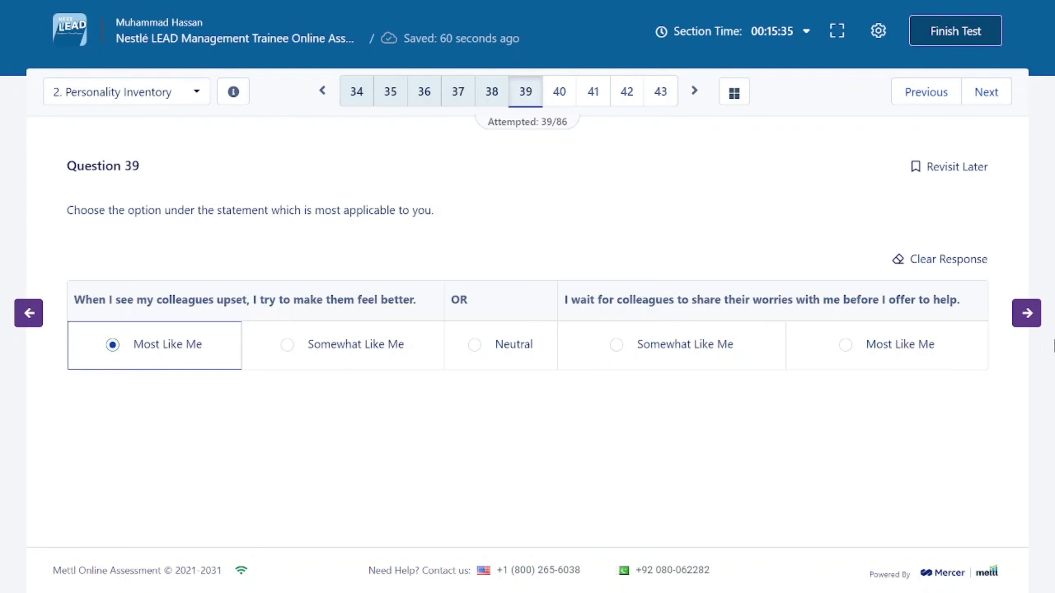
click(1019, 315)
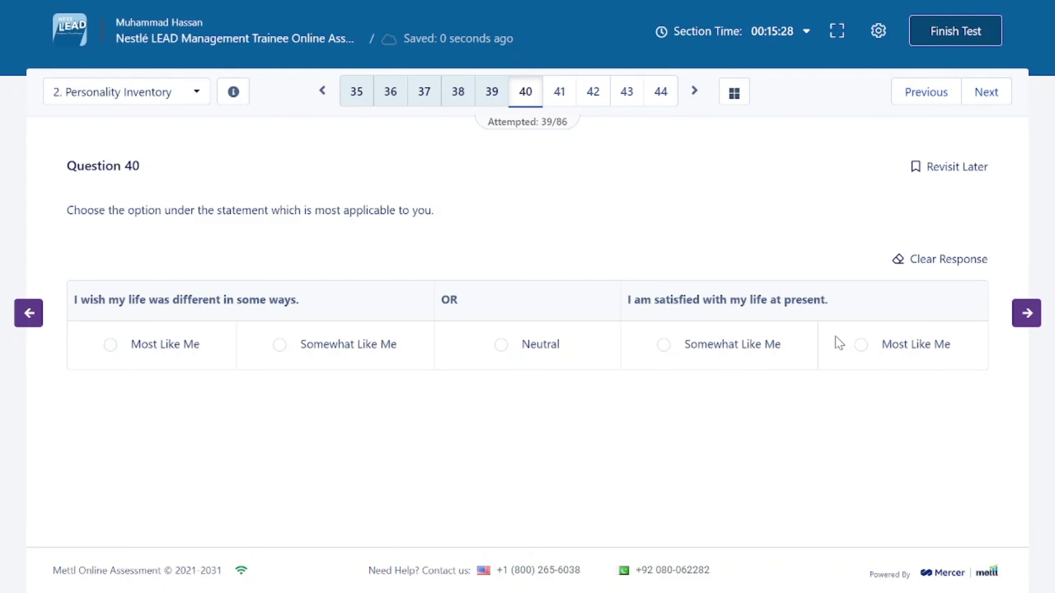
click(918, 344)
click(1024, 318)
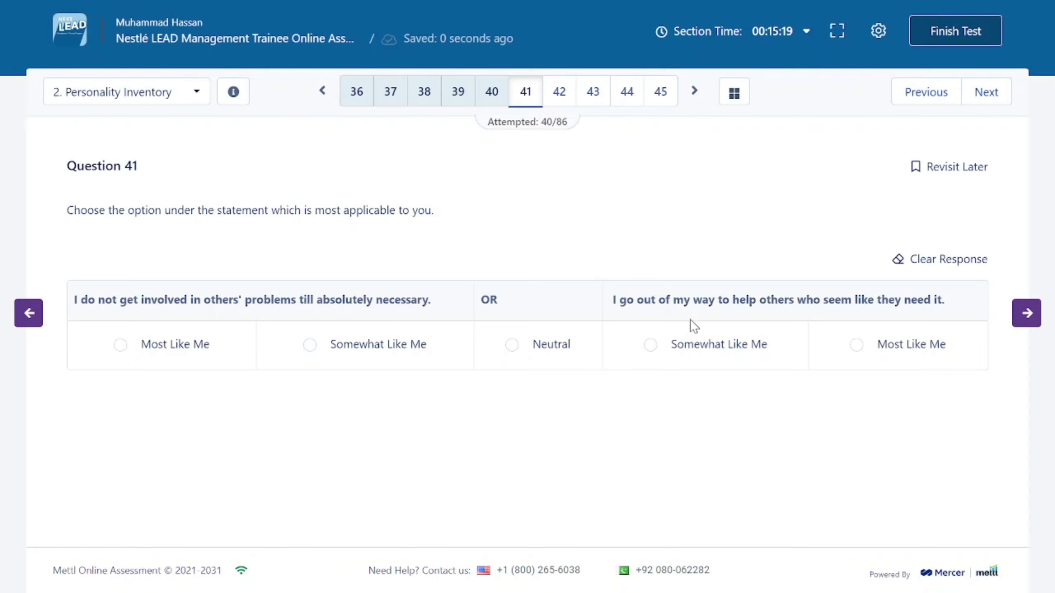
Answer questions 41 and 42 with Most Like Me for going out of my way to help others and preferring a fast-paced work environment
click(907, 346)
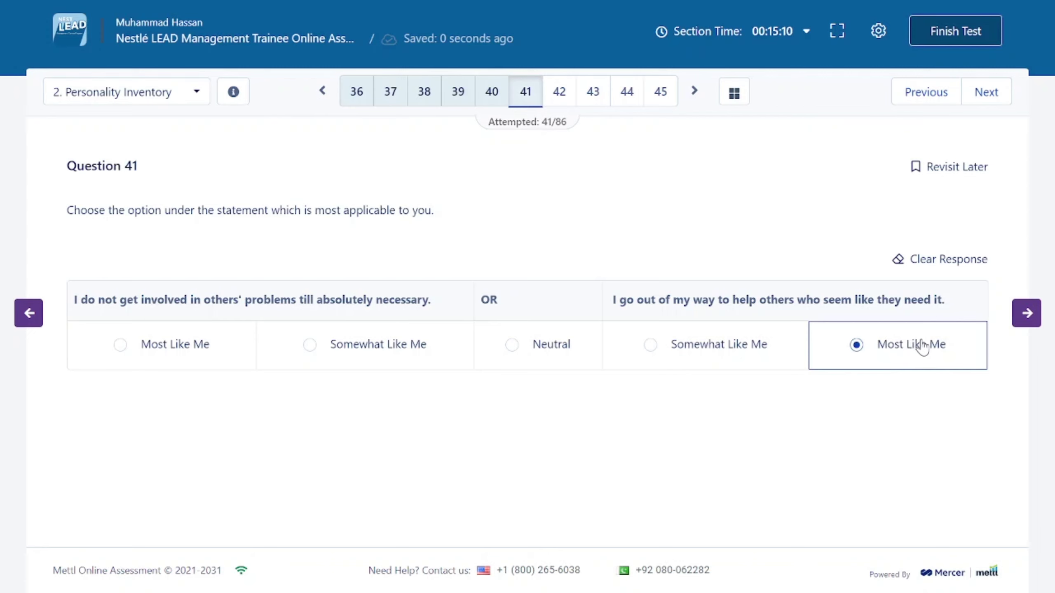
click(1027, 329)
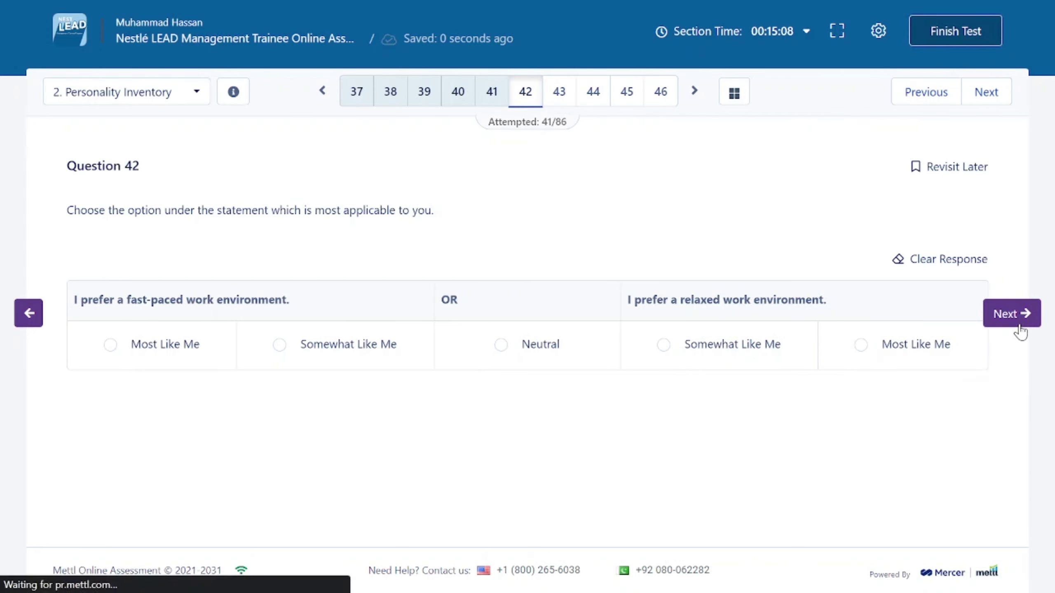
click(143, 348)
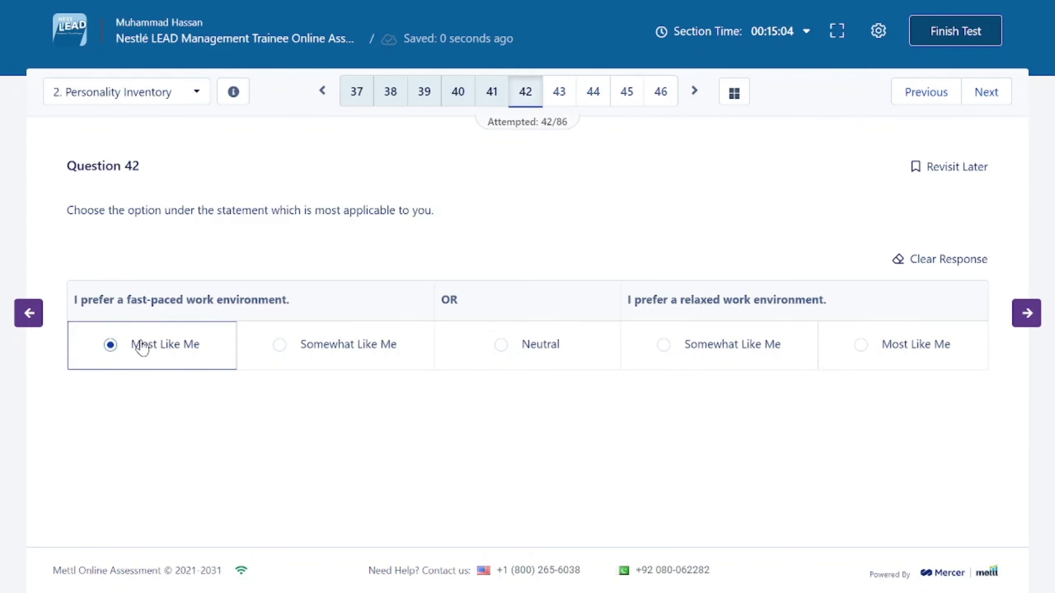
click(1009, 313)
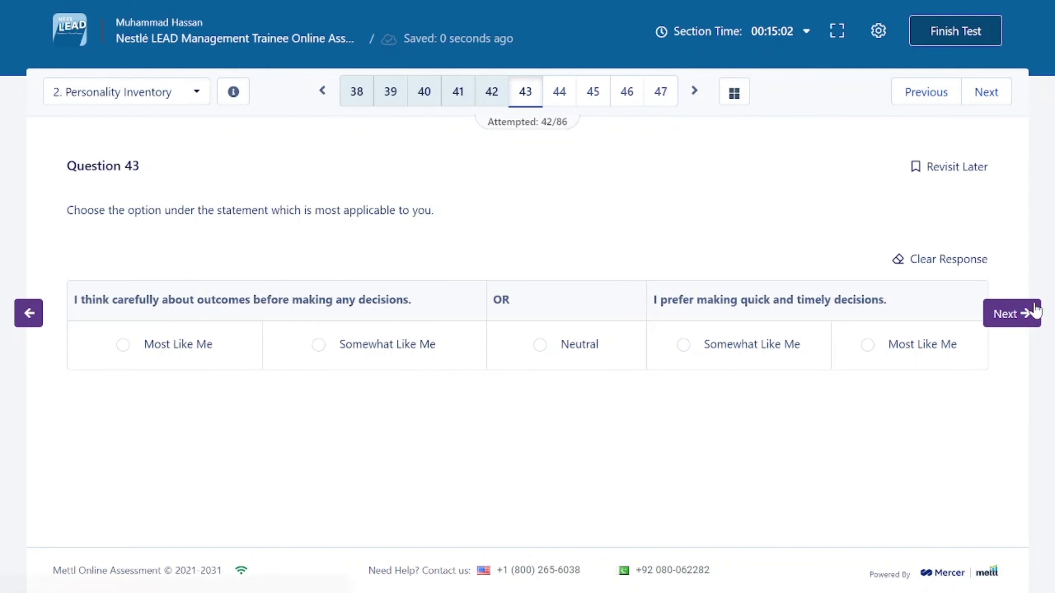
Answer questions 43 and 44 with Most Like Me for making quick and timely decisions and preferring planning ahead
click(901, 338)
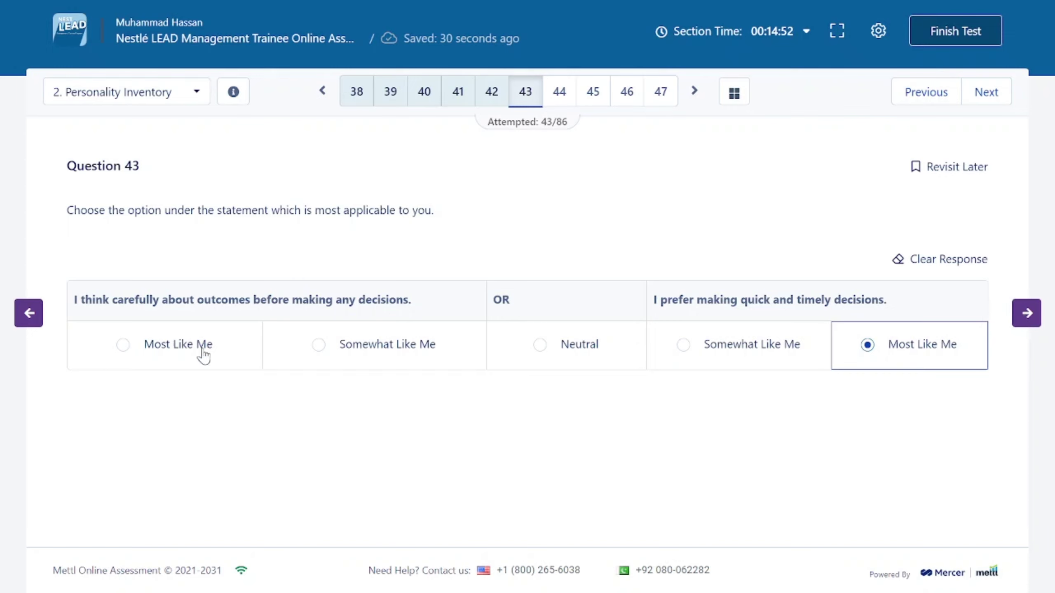
click(1026, 320)
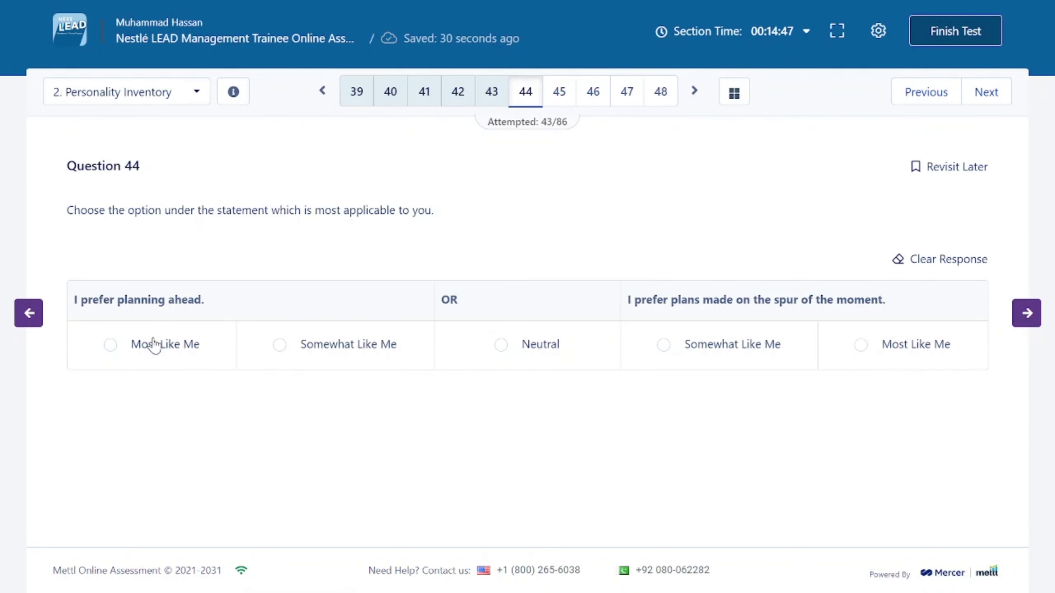
click(148, 344)
click(1030, 320)
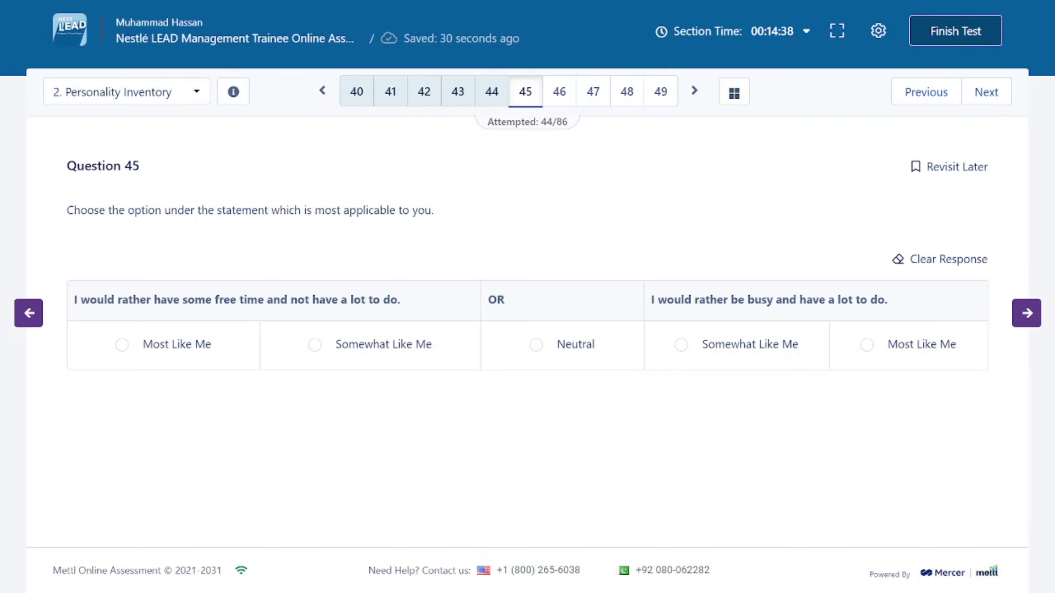
Answer questions 45 and 46 with Most Like Me for being busy with a lot to do and forgiving easily when wronged
click(889, 353)
click(1013, 312)
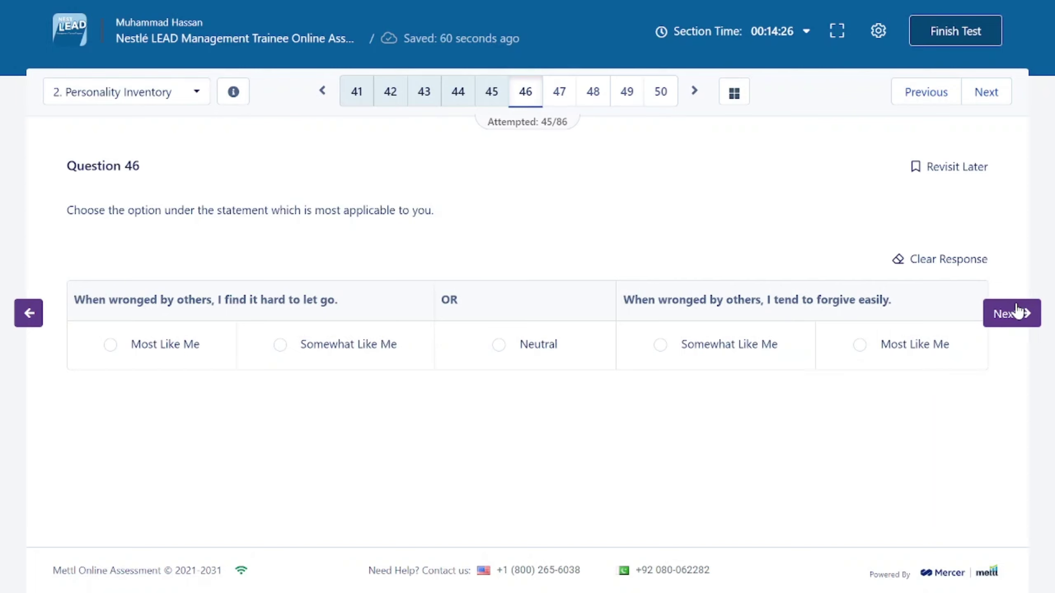
click(902, 348)
click(1026, 315)
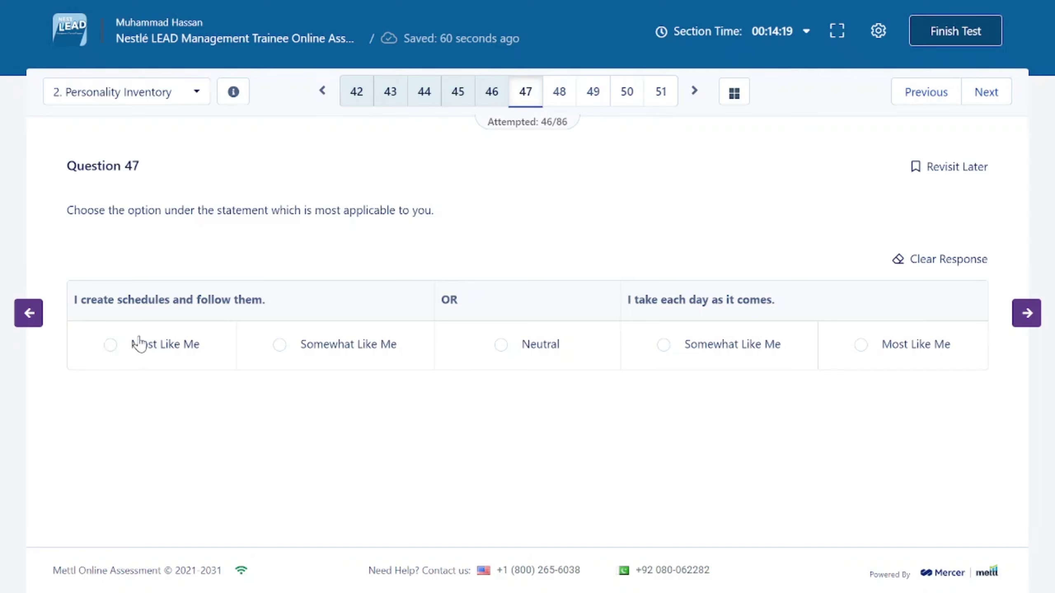
Answer questions 47 and 48 with Most Like Me for taking each day as it comes and competition bringing out the best in me
click(897, 351)
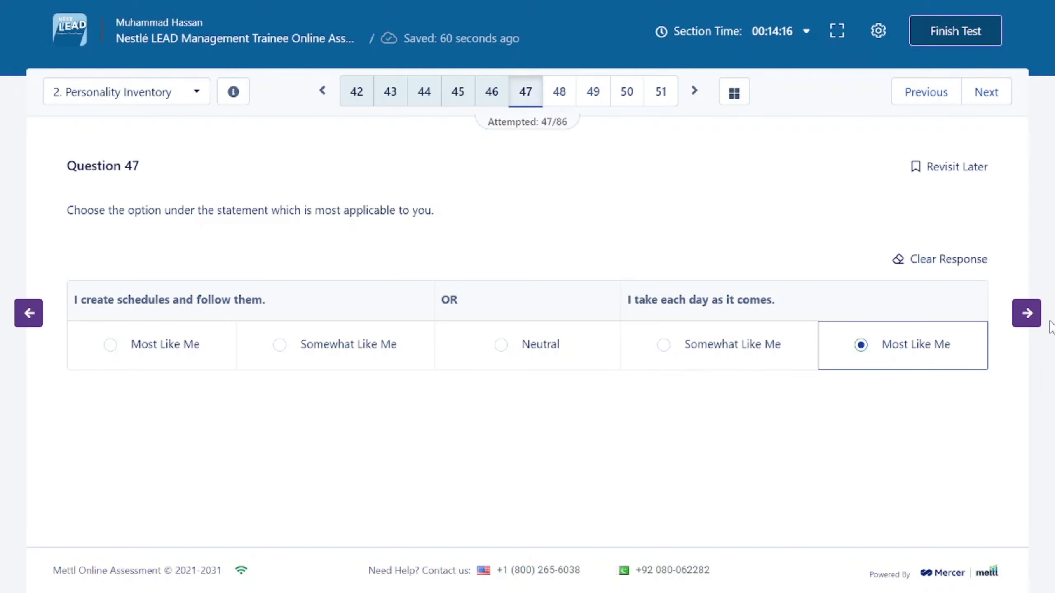
click(1019, 315)
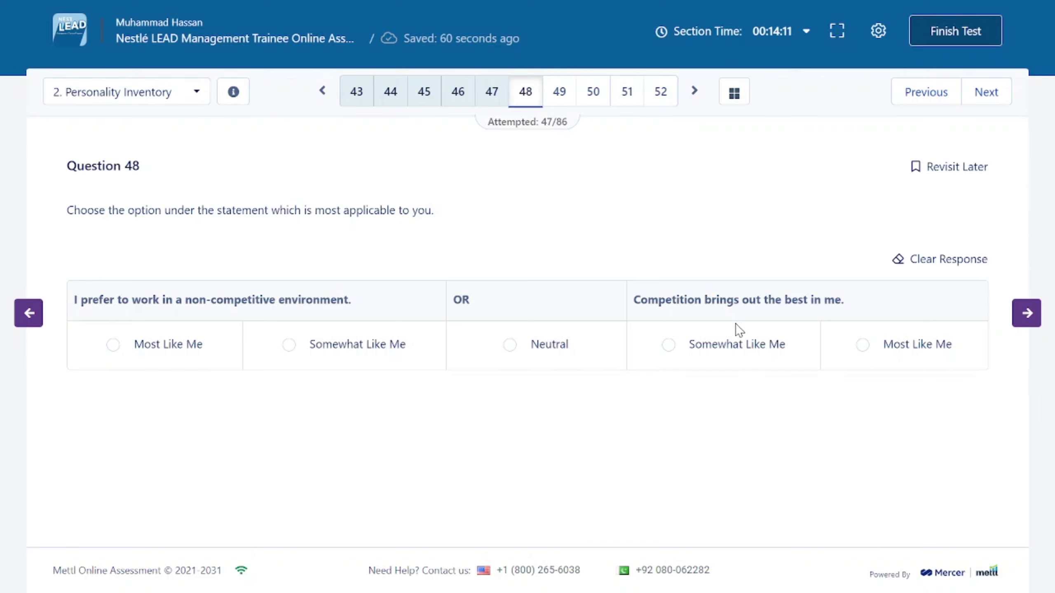
click(889, 347)
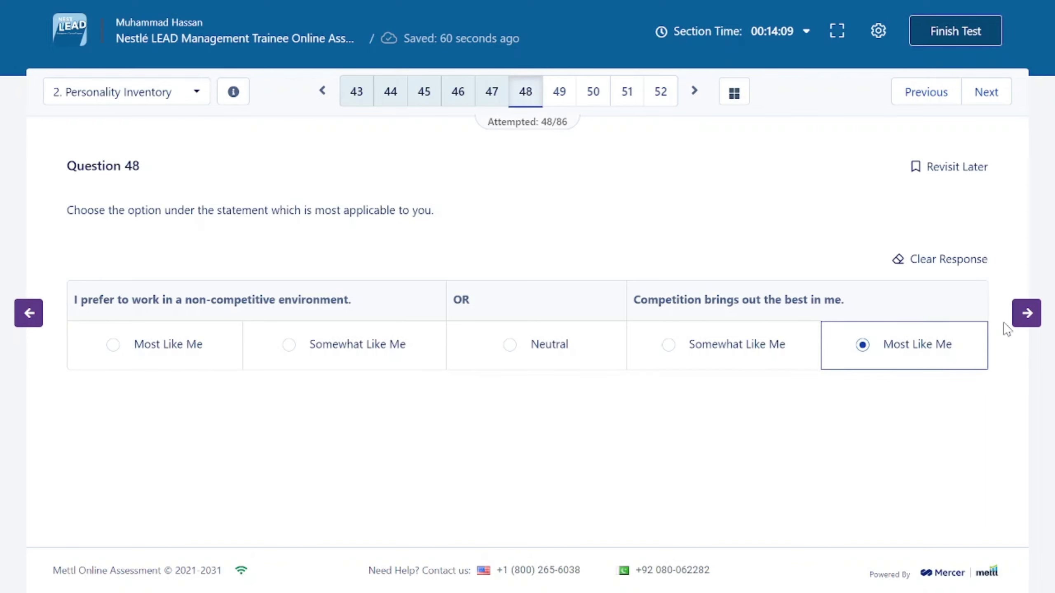
click(1021, 313)
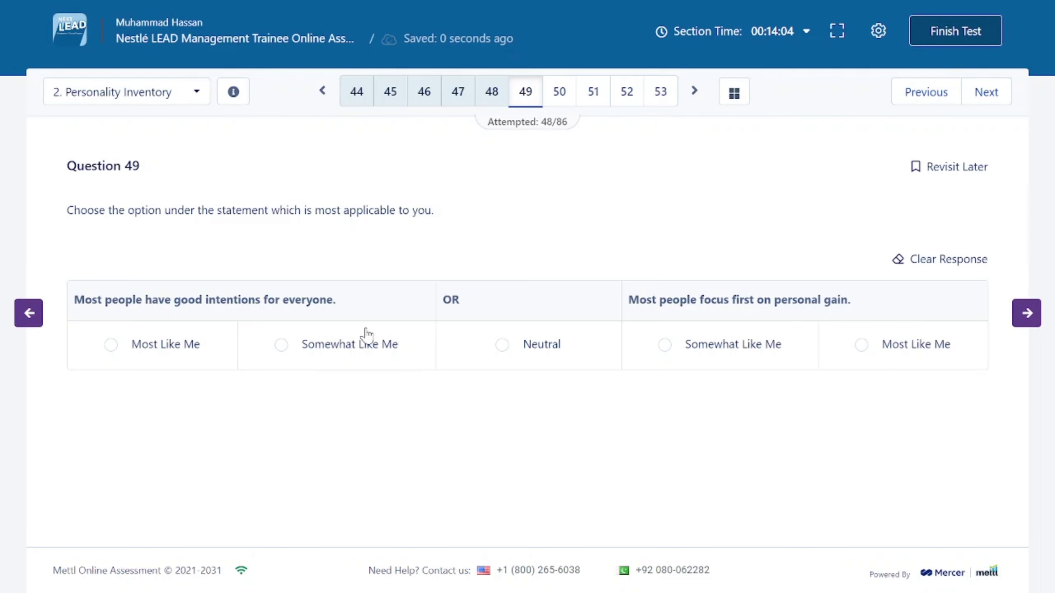
Answer questions 49 and 50 with Most Like Me for most people having good intentions and preferring tasks that really challenge me
click(147, 353)
click(1020, 325)
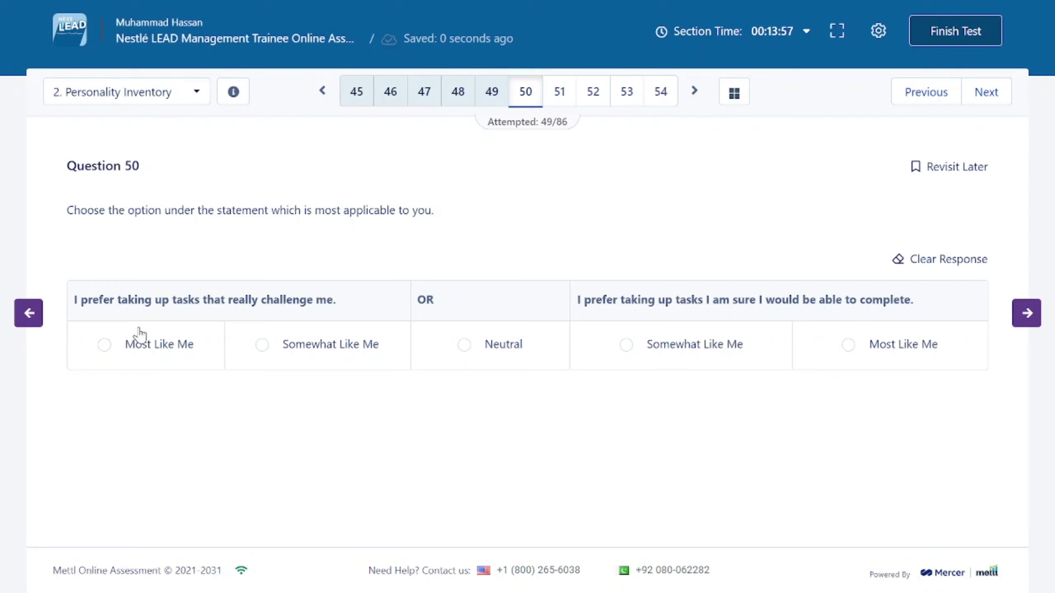
click(183, 351)
click(1005, 312)
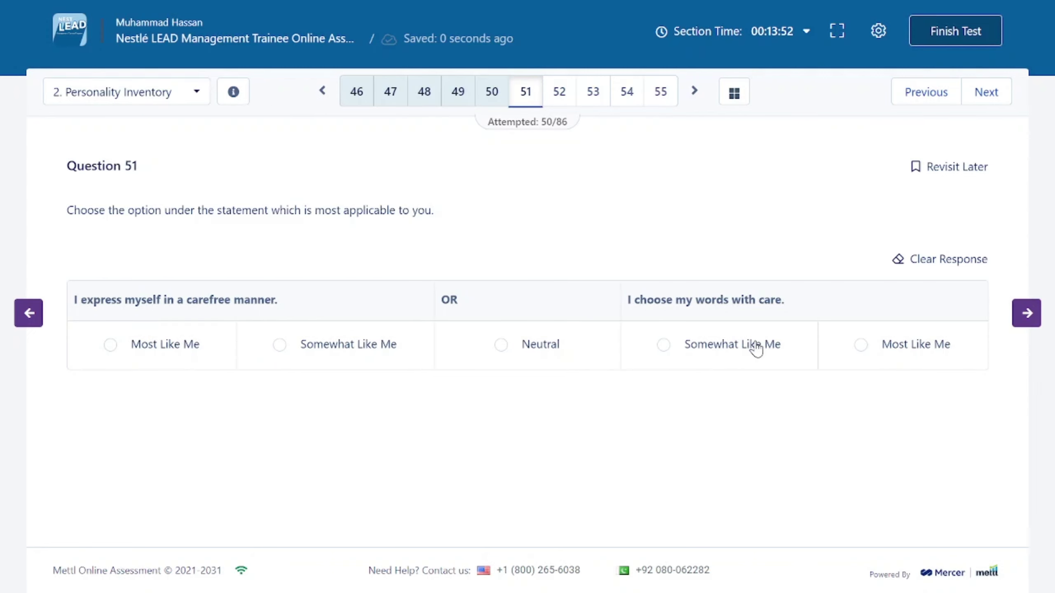
Answer questions 51 and 52 with Most Like Me for choosing words with care and being cooperative mattering more in a team
click(906, 344)
click(1020, 312)
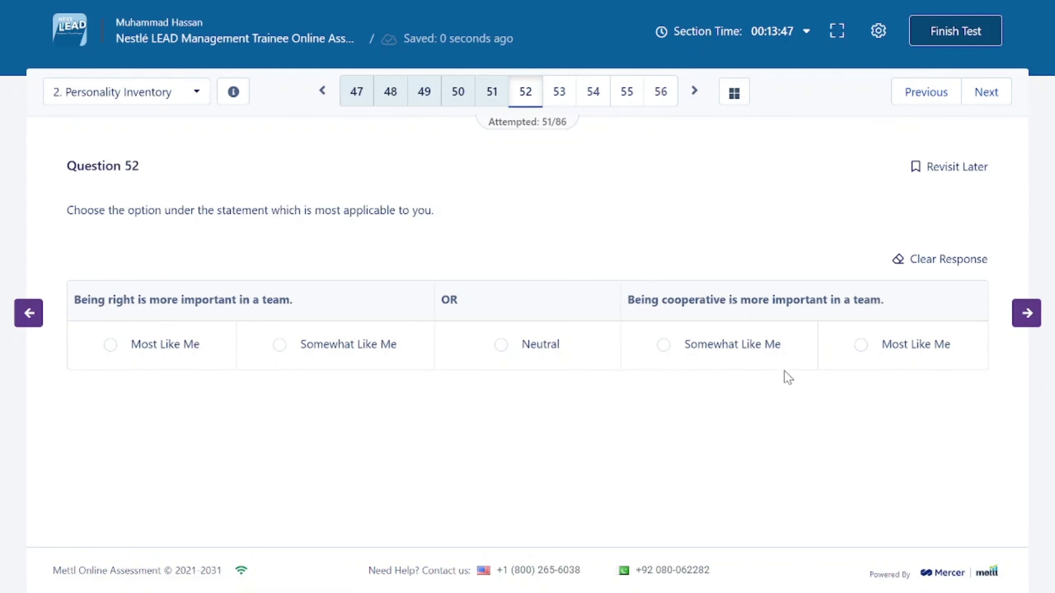
click(162, 348)
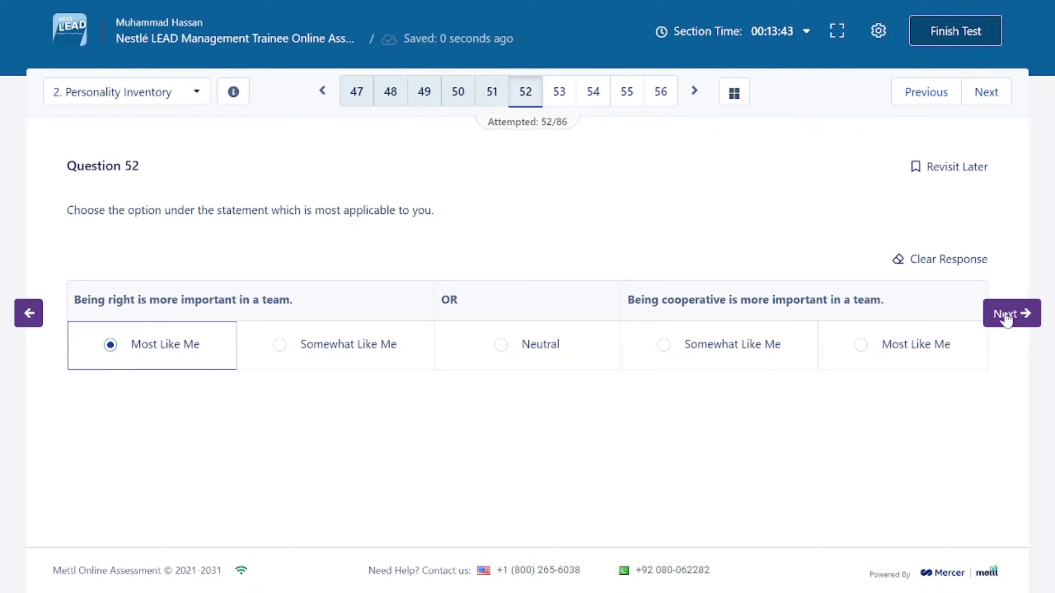
click(915, 343)
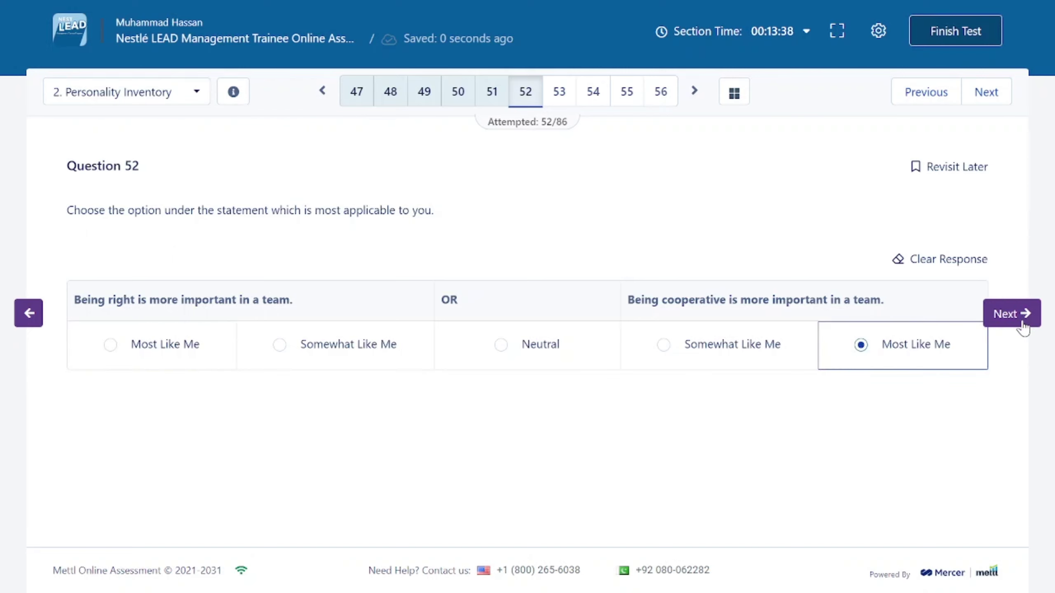
click(1020, 324)
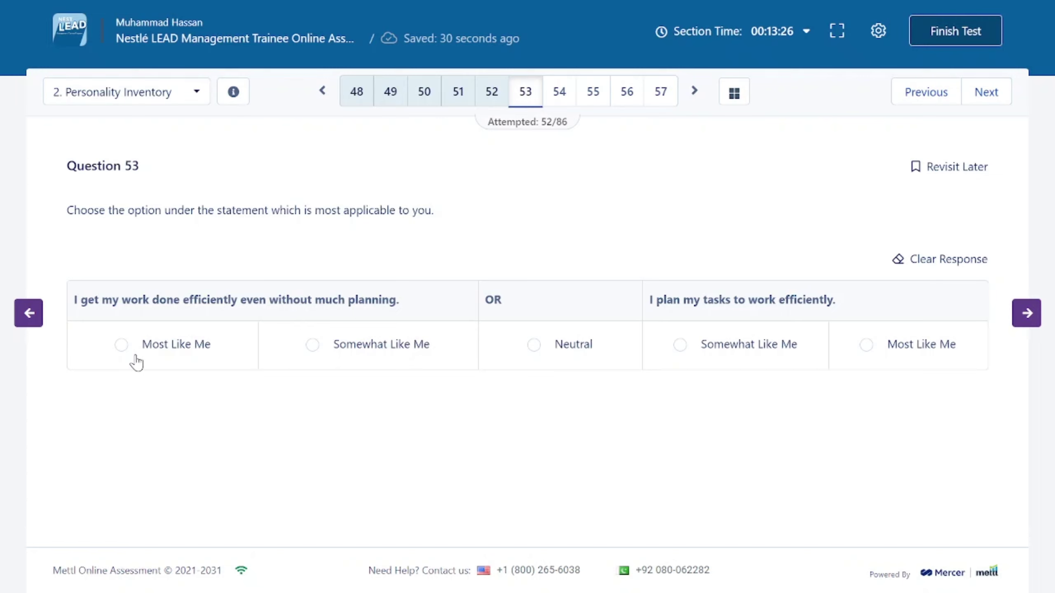
Answer question 53 with Most Like Me for planning my tasks to work efficiently
click(166, 348)
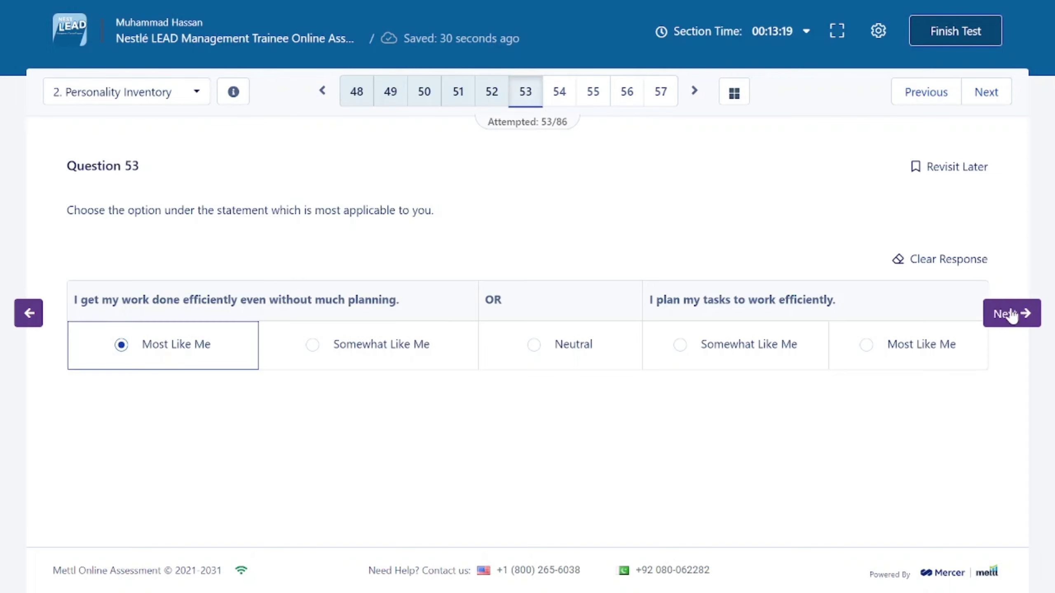
click(893, 353)
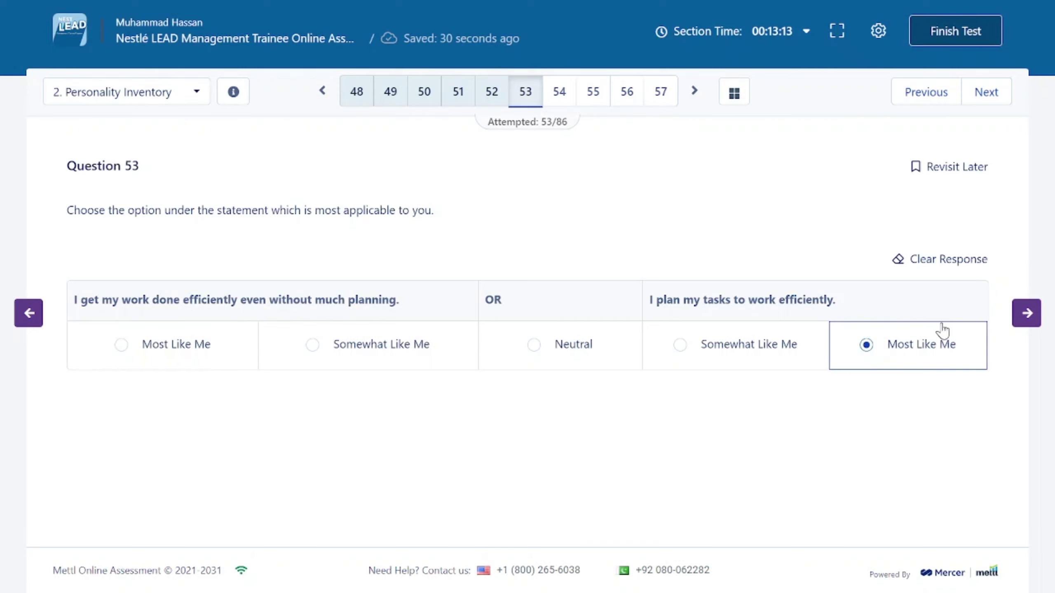
click(1023, 314)
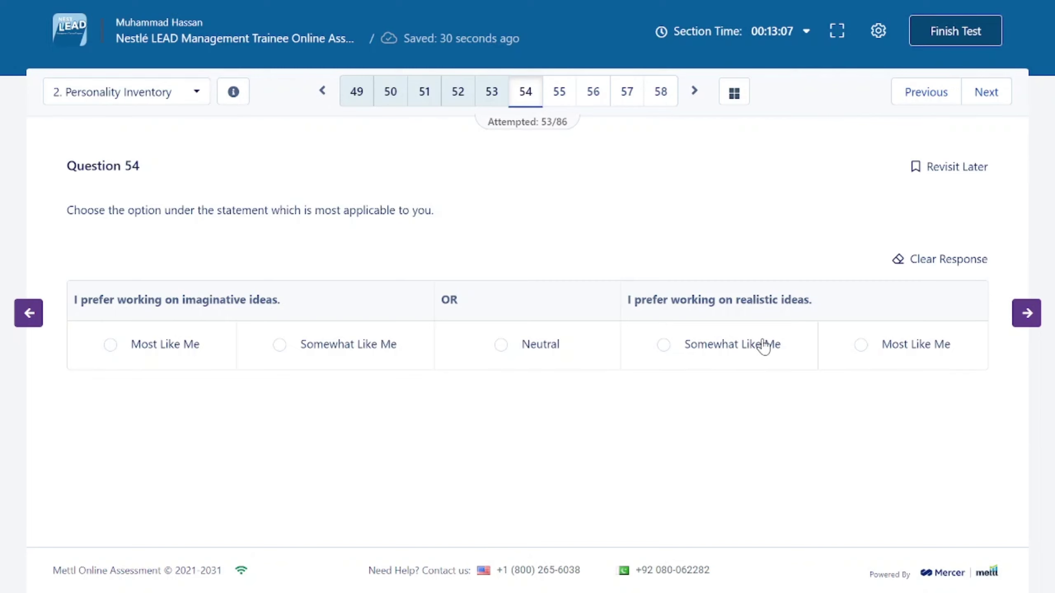
Answer question 54 with Most Like Me for realistic ideas and question 55 with Somewhat Like Me for being comfortable in an unfamiliar group
click(893, 344)
click(1024, 314)
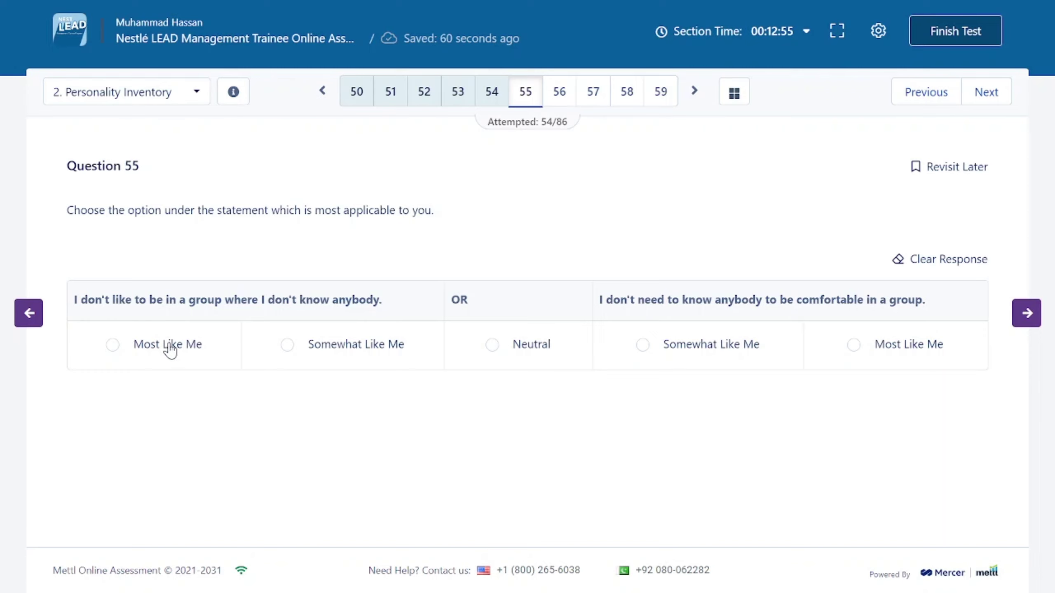
click(644, 349)
click(1026, 312)
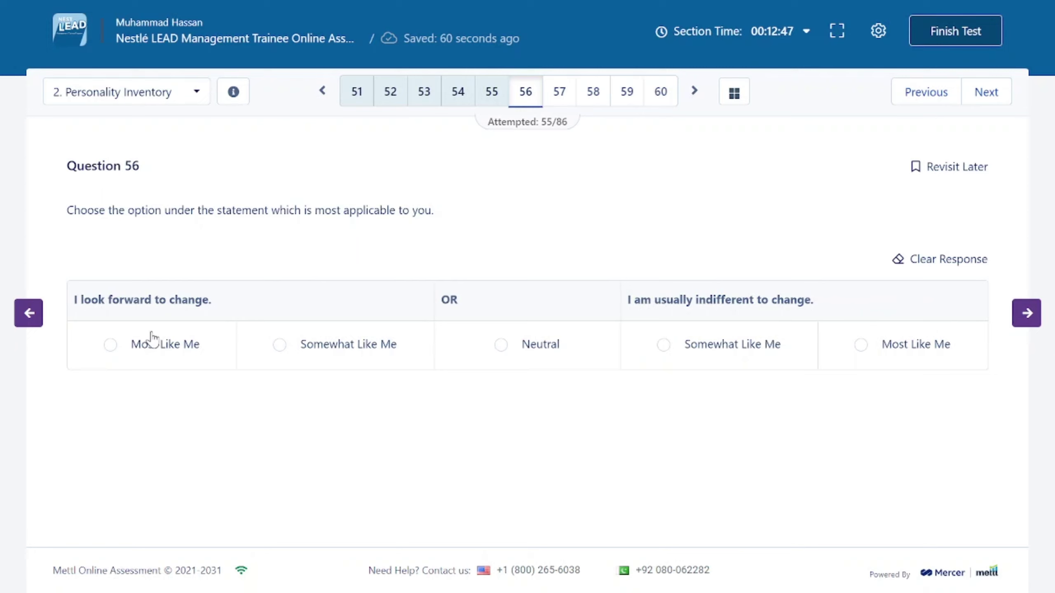
Answer questions 56 and 57 with Most Like Me for looking forward to change and finding change refreshing
click(110, 344)
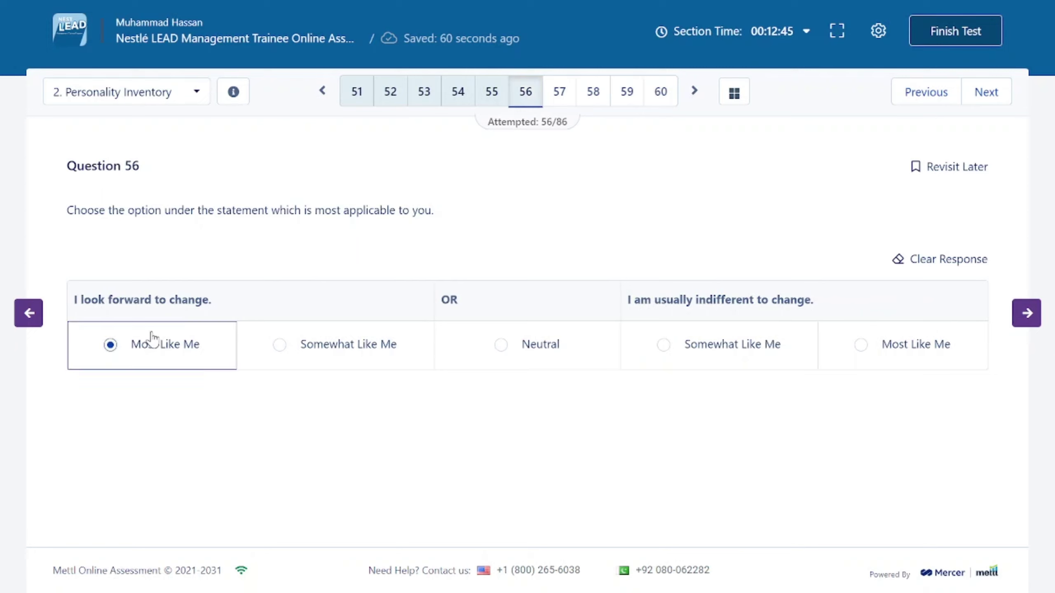
click(1026, 312)
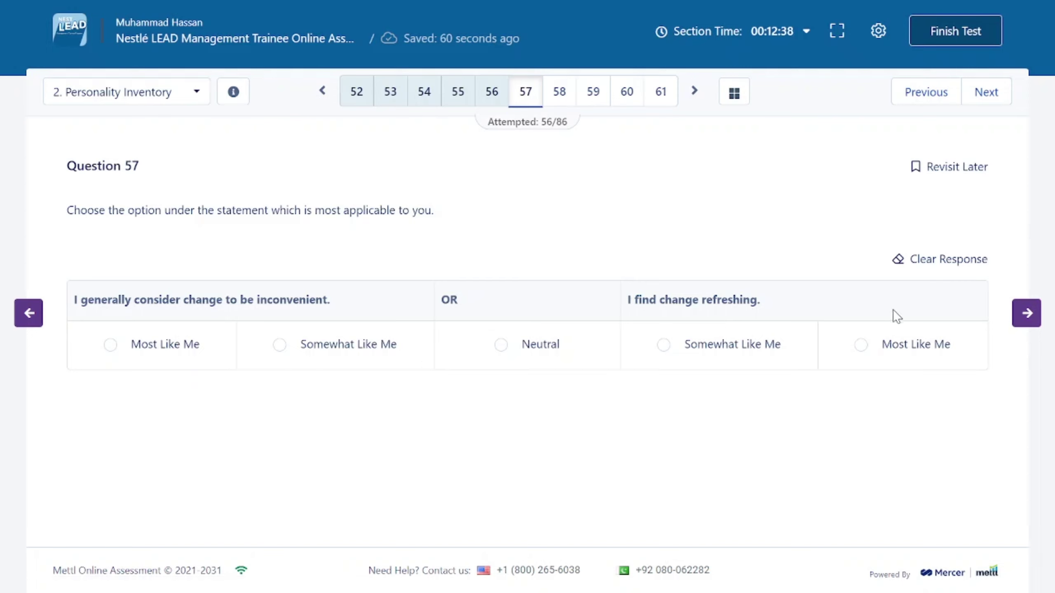
click(912, 352)
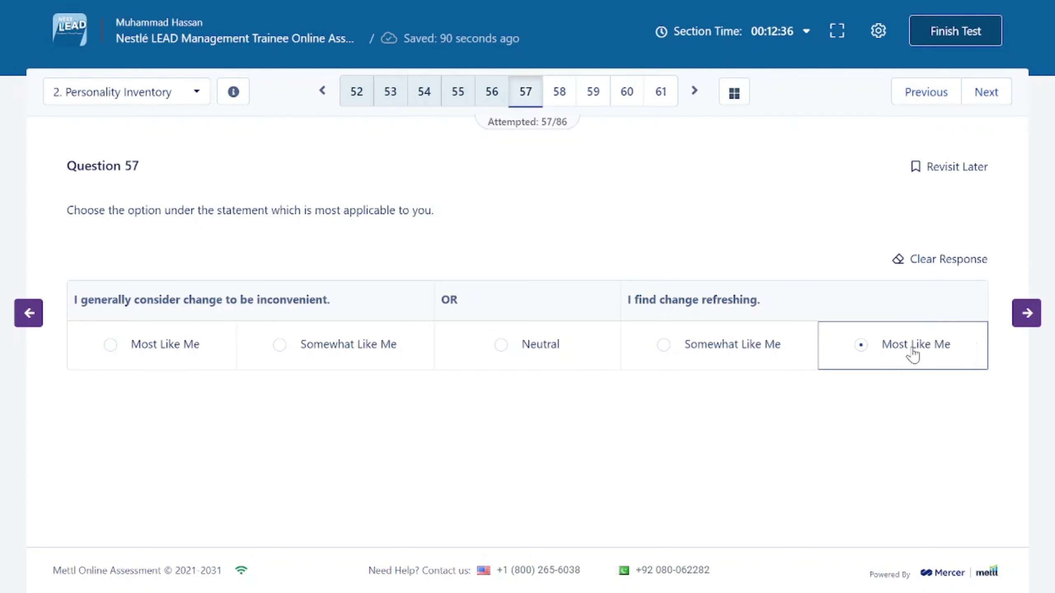
click(1017, 320)
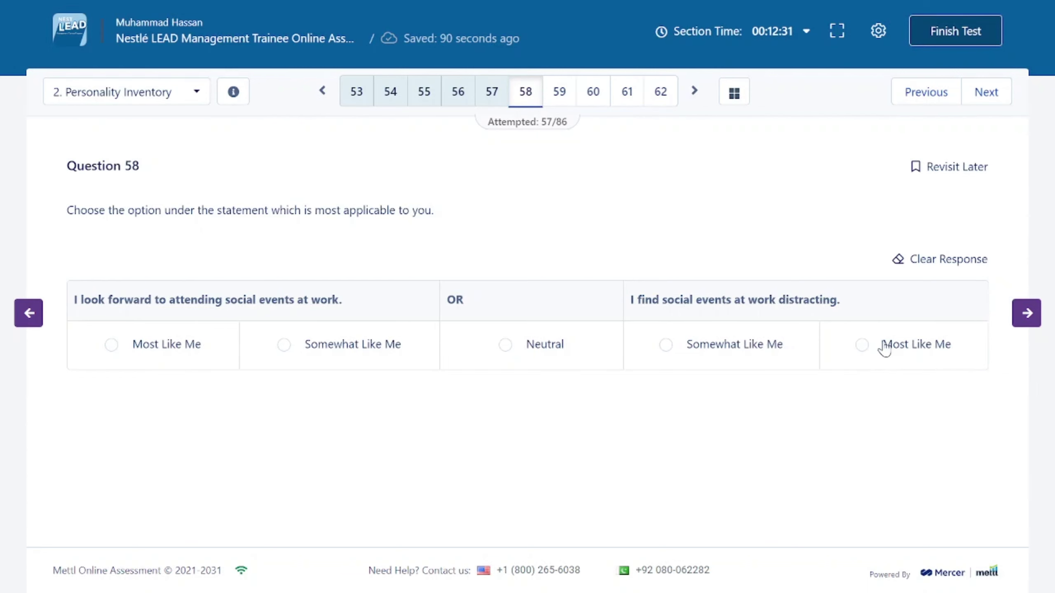
Answer questions 58 and 59 with Most Like Me for looking forward to work social events and jumping on a more interesting new task
click(159, 351)
click(1010, 319)
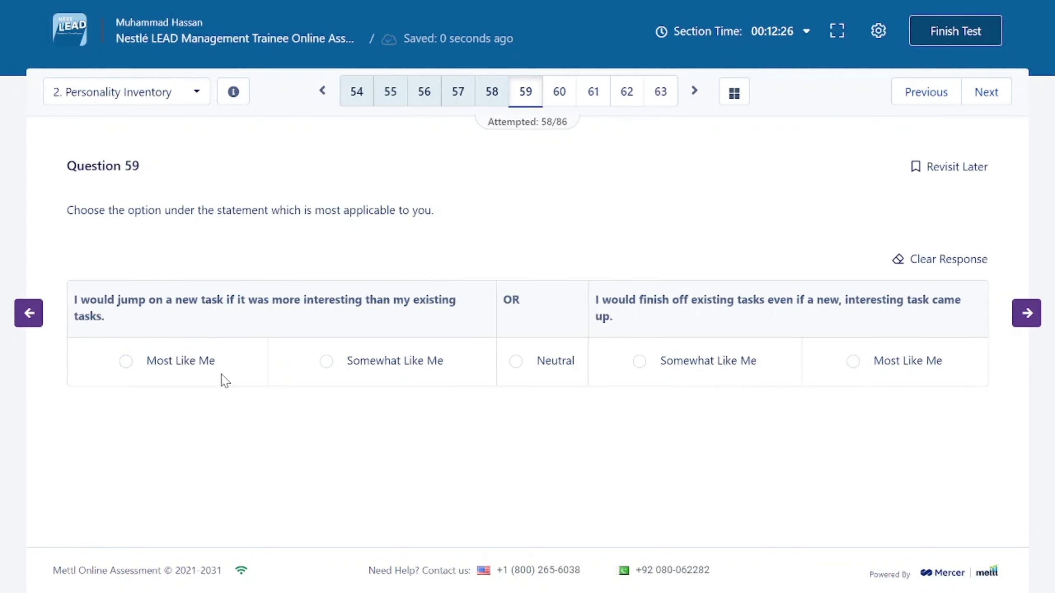
click(173, 362)
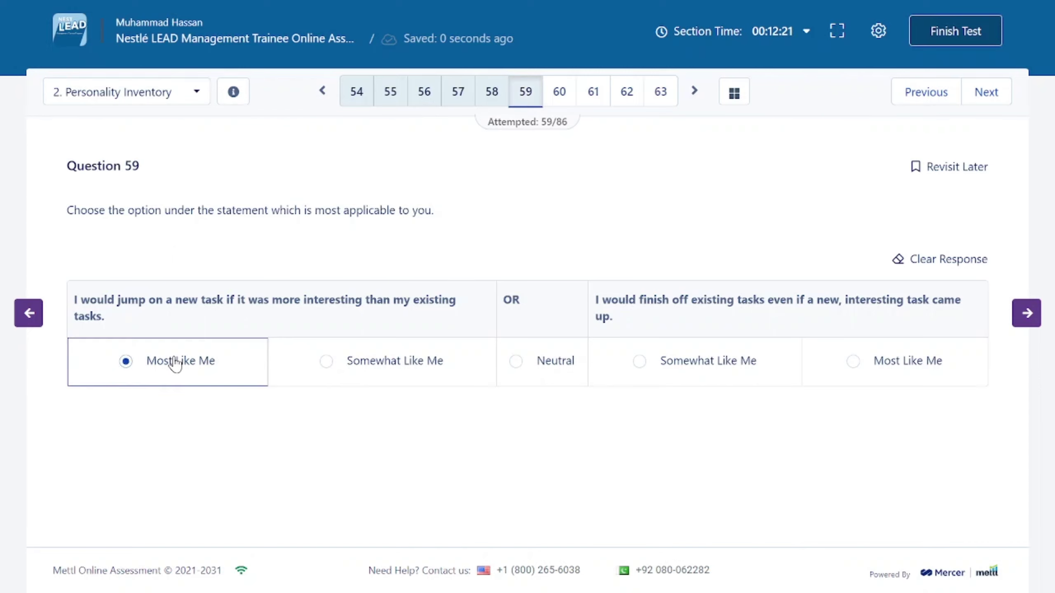
click(1010, 312)
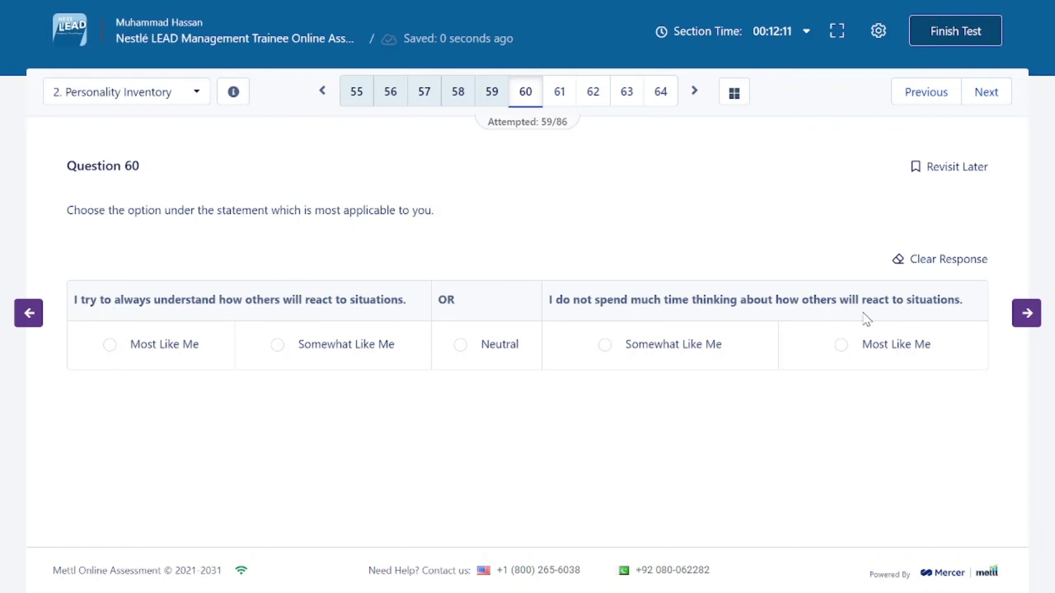
Answer questions 60 and 61 with Most Like Me for not spending much time thinking about others' reactions and saying things that make people happy
click(927, 346)
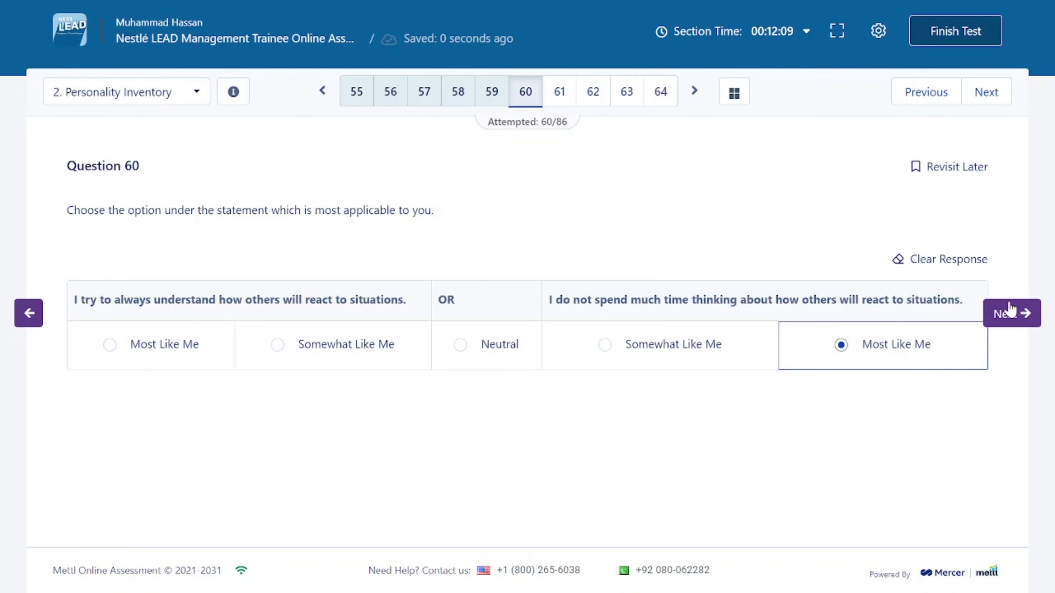
click(1013, 312)
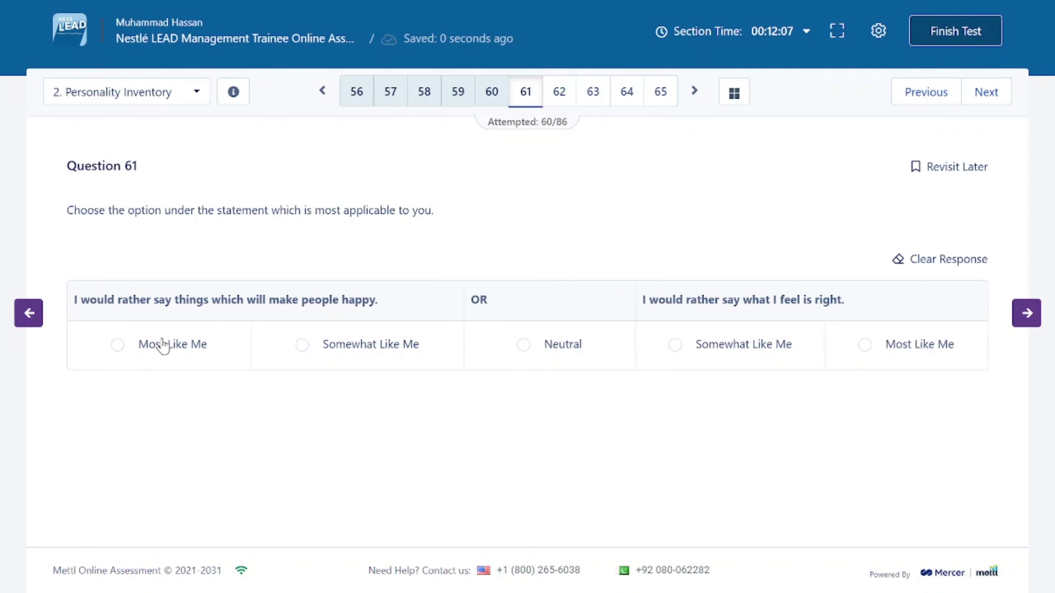
click(182, 345)
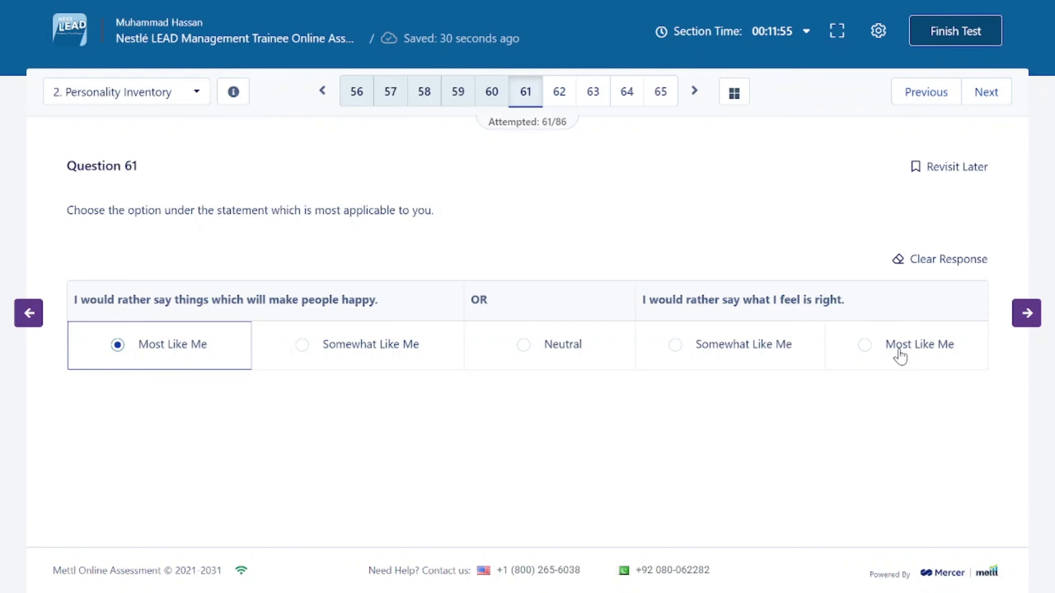
click(1012, 314)
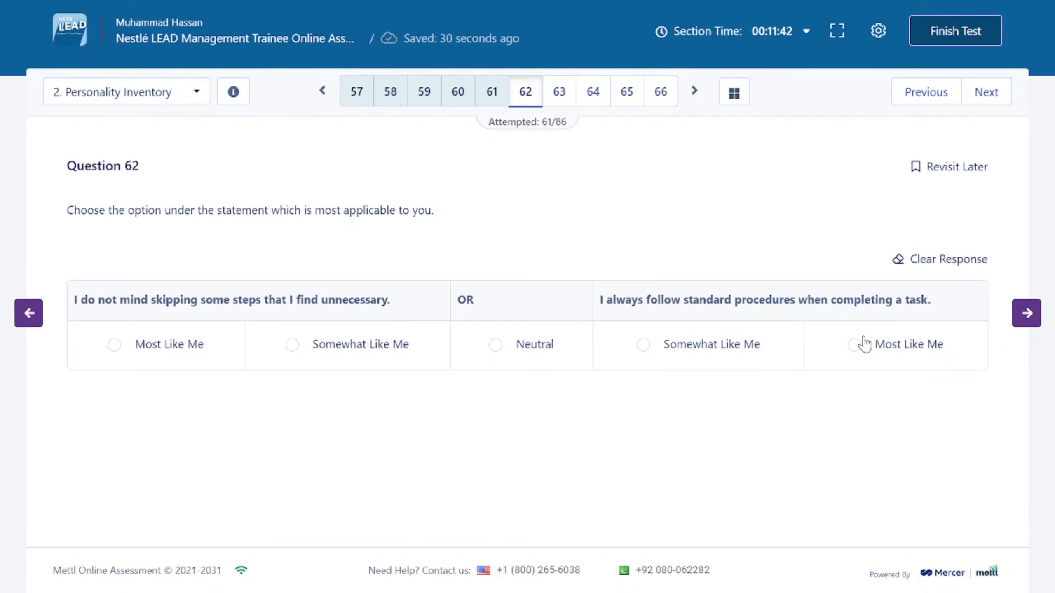
Answer question 62 with Most Like Me for following standard procedures and question 63 with Somewhat Like Me for not understanding why people get upset
click(864, 344)
click(1015, 323)
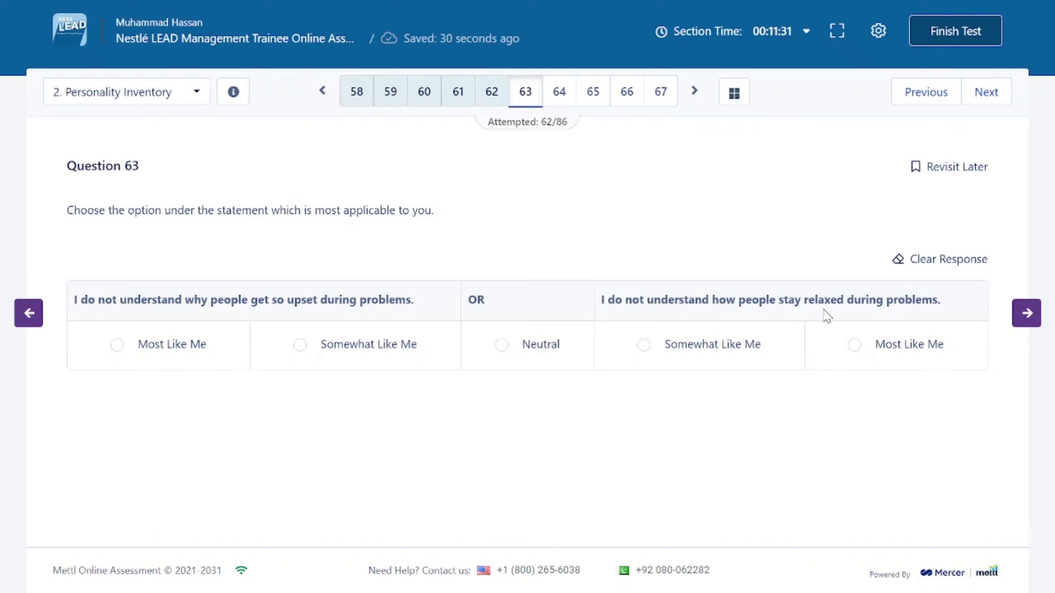
click(369, 347)
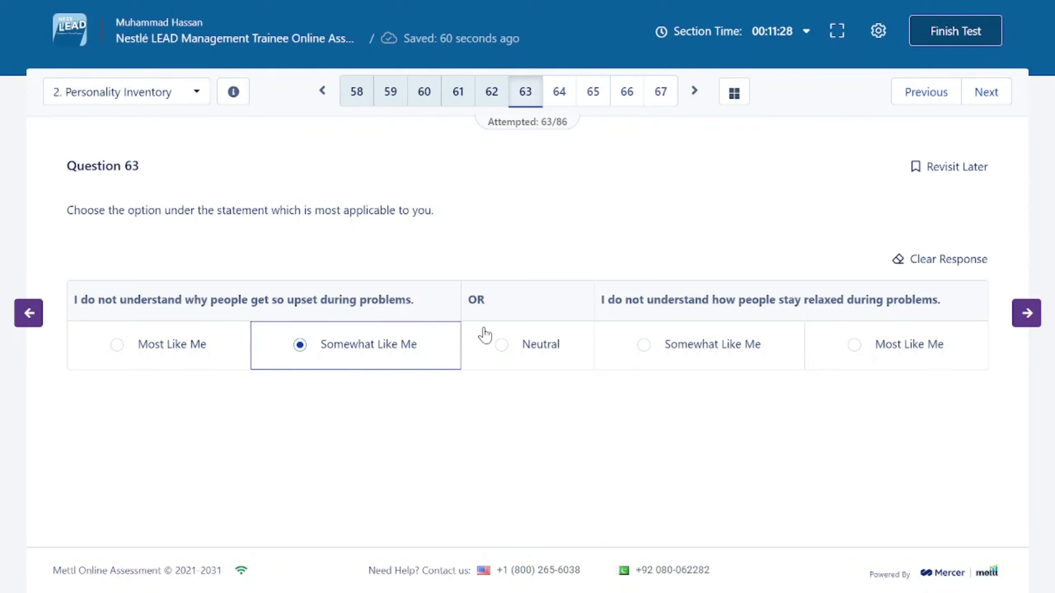
click(1014, 316)
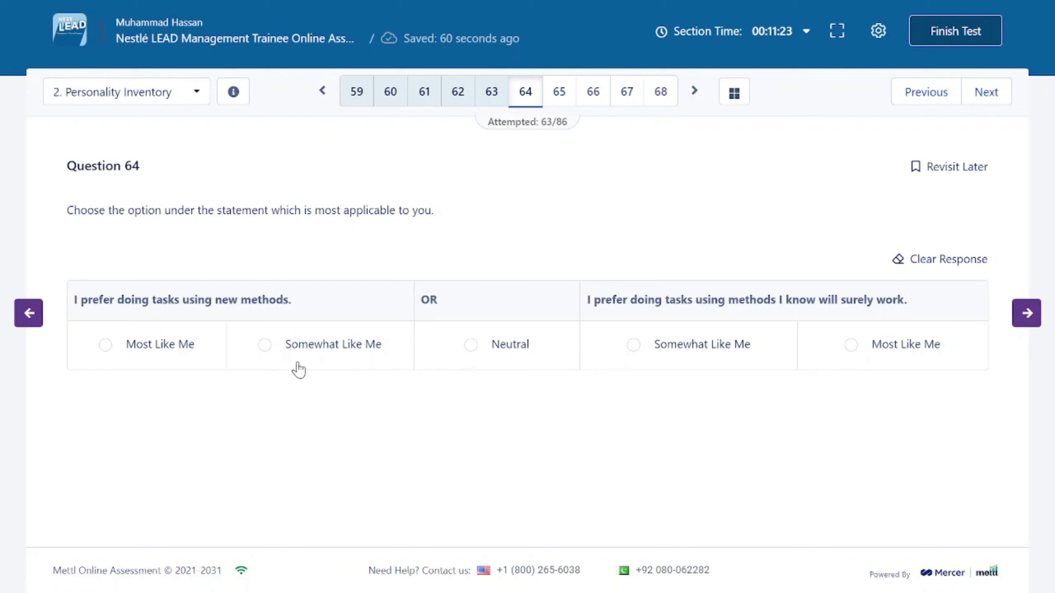
Answer questions 64 and 65 with Most Like Me for preferring new methods and trying new activities even if not good at them
click(106, 351)
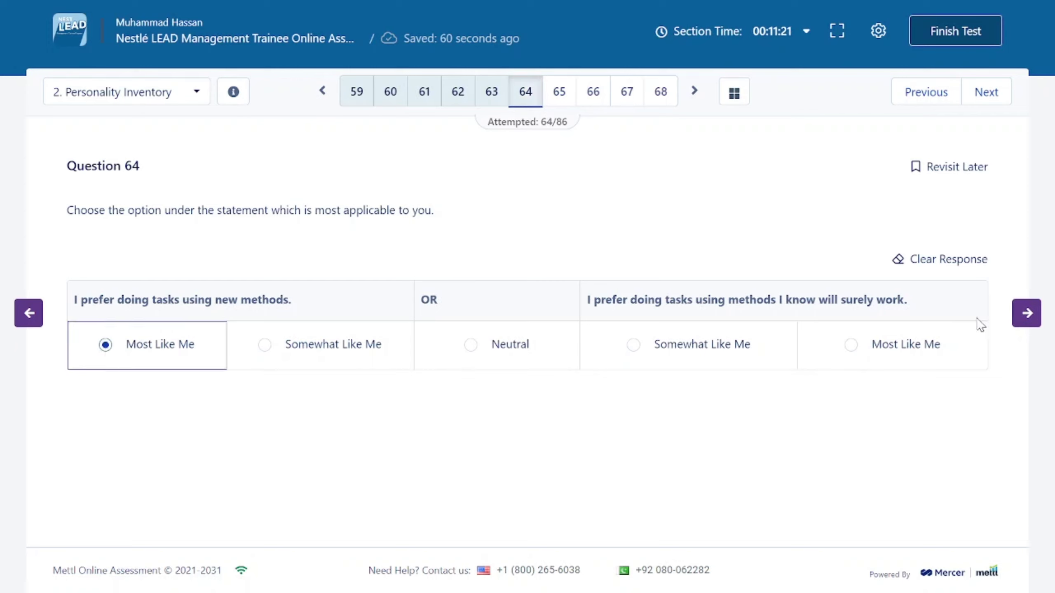
click(1021, 314)
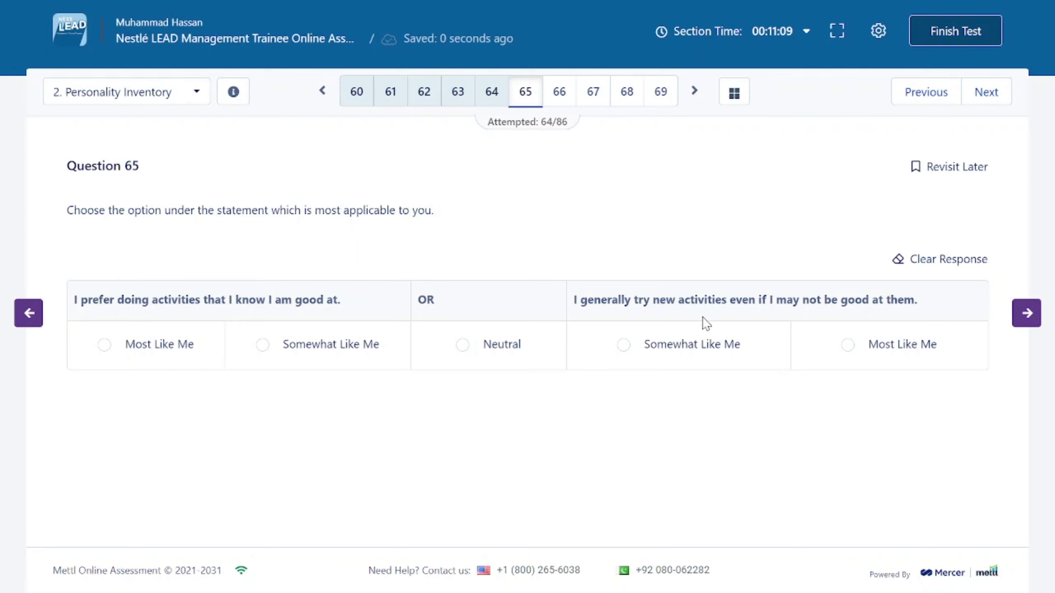
click(929, 355)
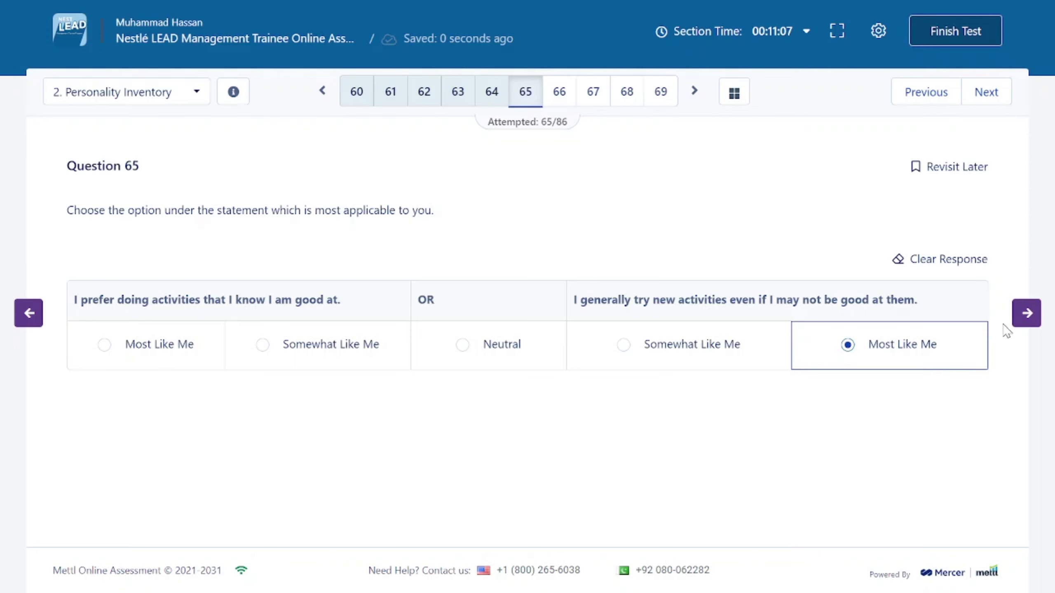
click(1017, 319)
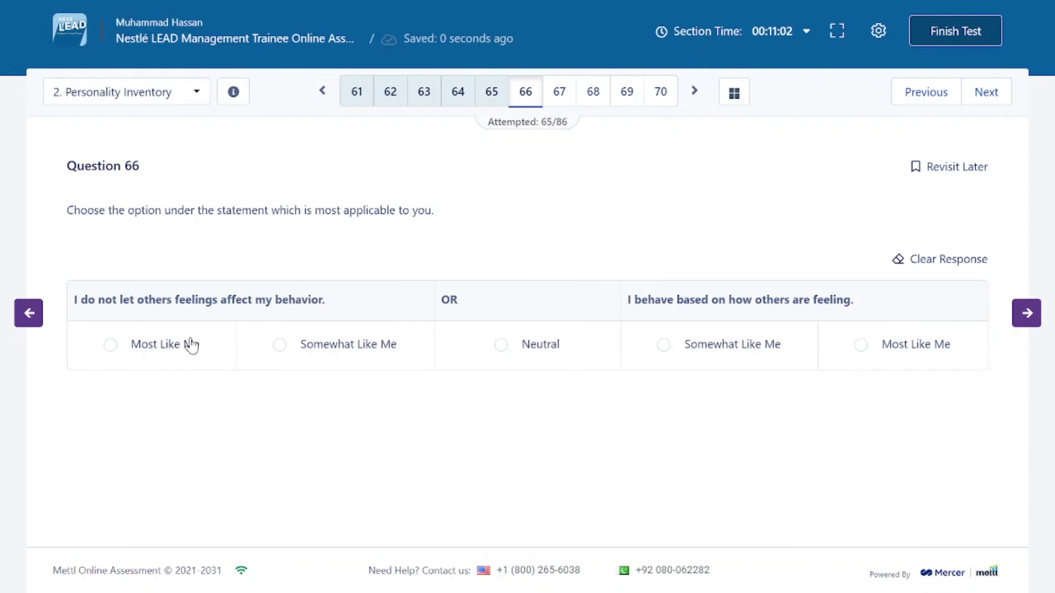
Answer questions 66 and 67 with Most Like Me for not letting others' feelings affect my behavior and keeping thoughts along realistic lines
click(194, 345)
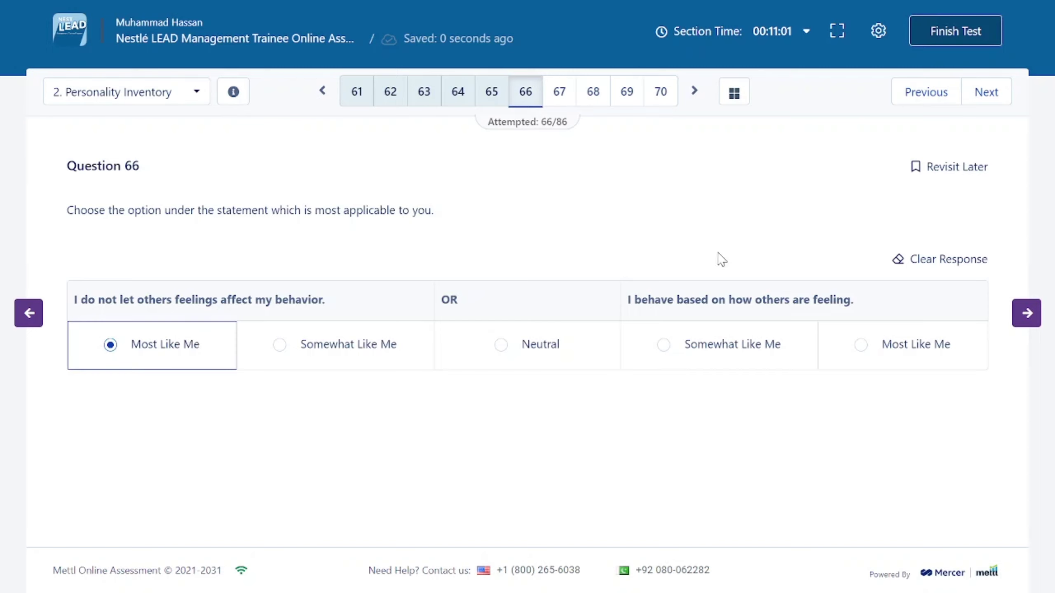
click(1009, 324)
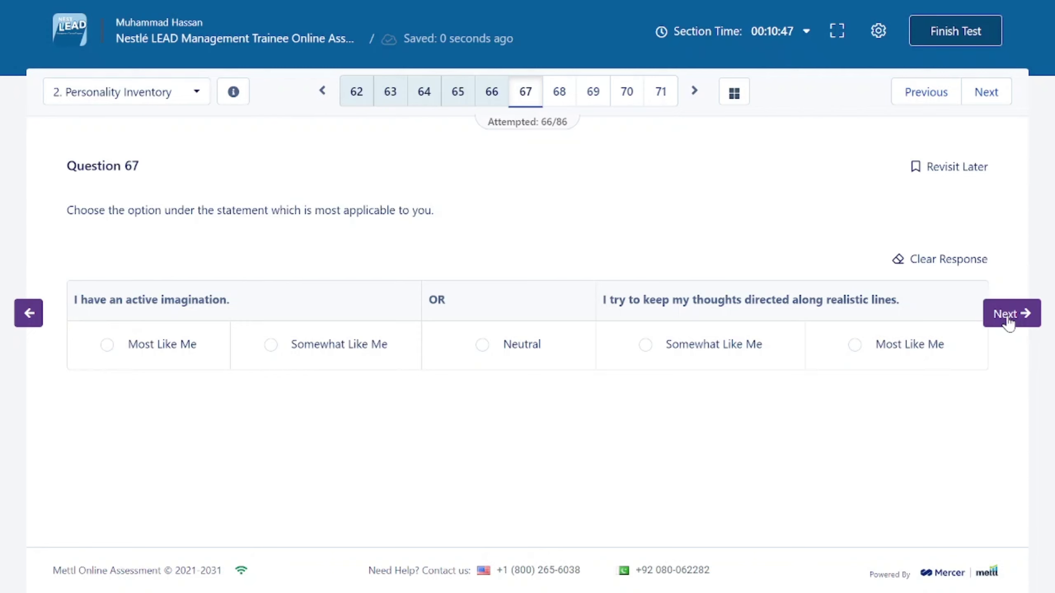
click(890, 344)
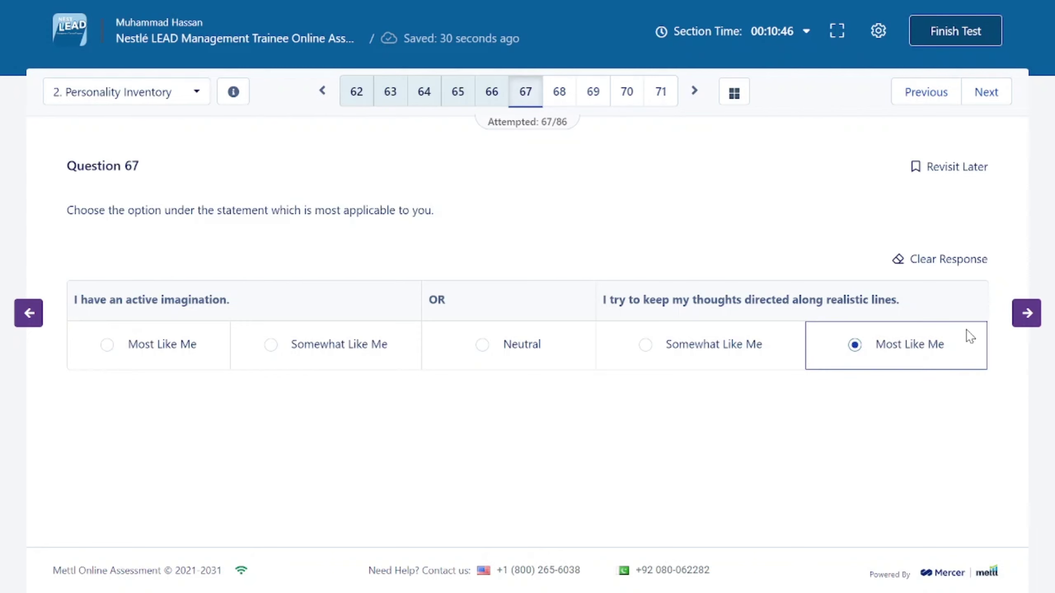
click(1012, 313)
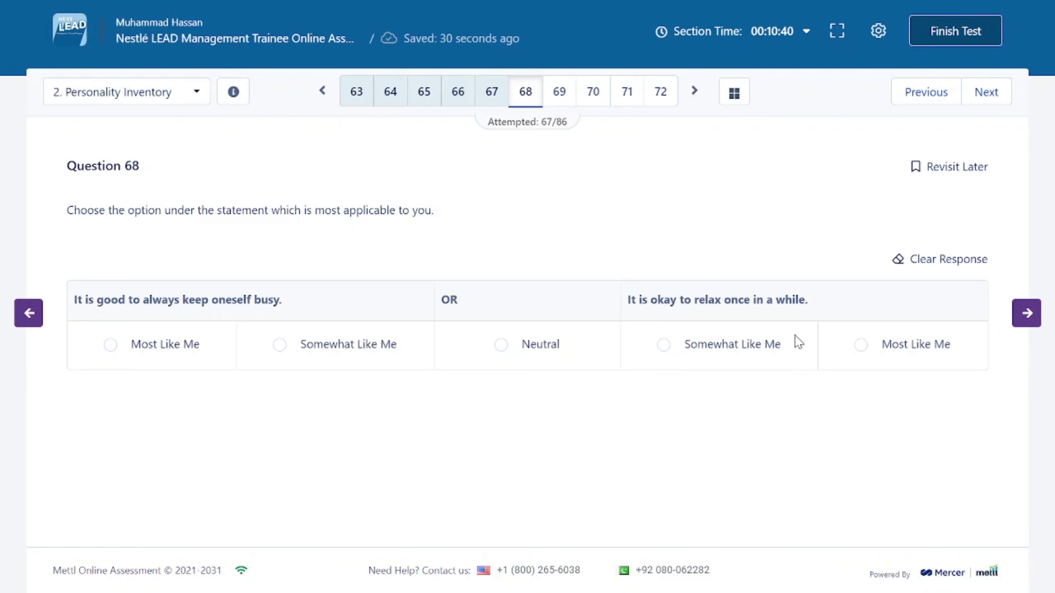
Answer questions 68 and 69 with Most Like Me for relaxing once in a while being okay and not being affected by what people say
click(910, 353)
click(1022, 318)
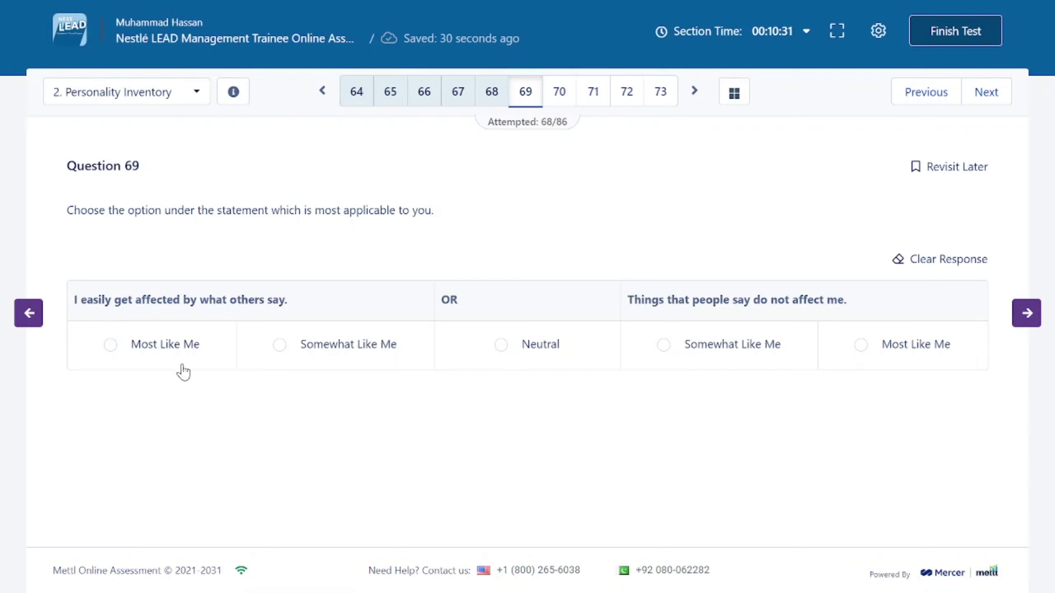
click(923, 335)
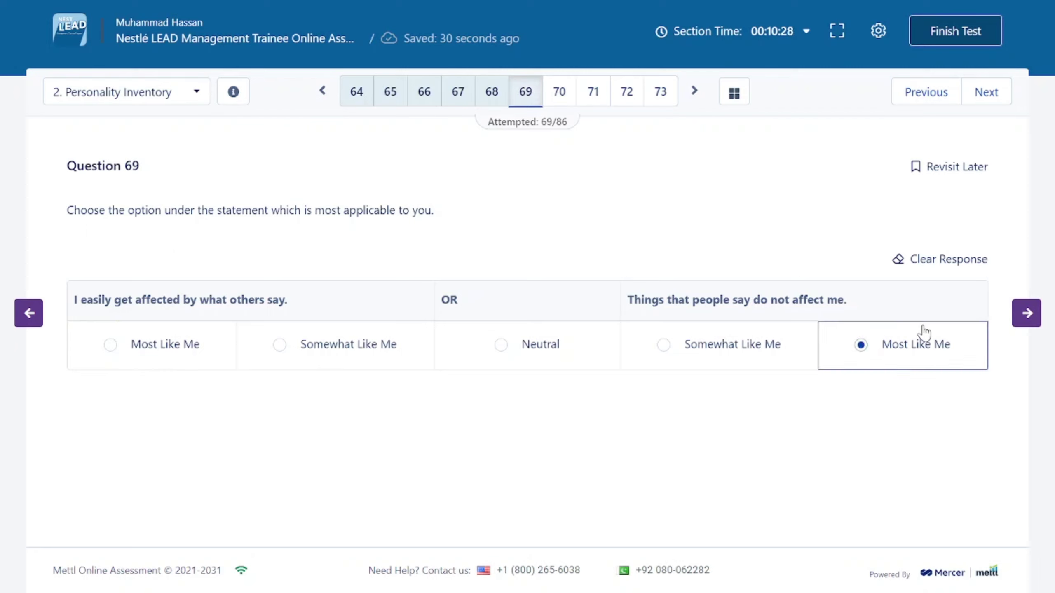
click(1021, 317)
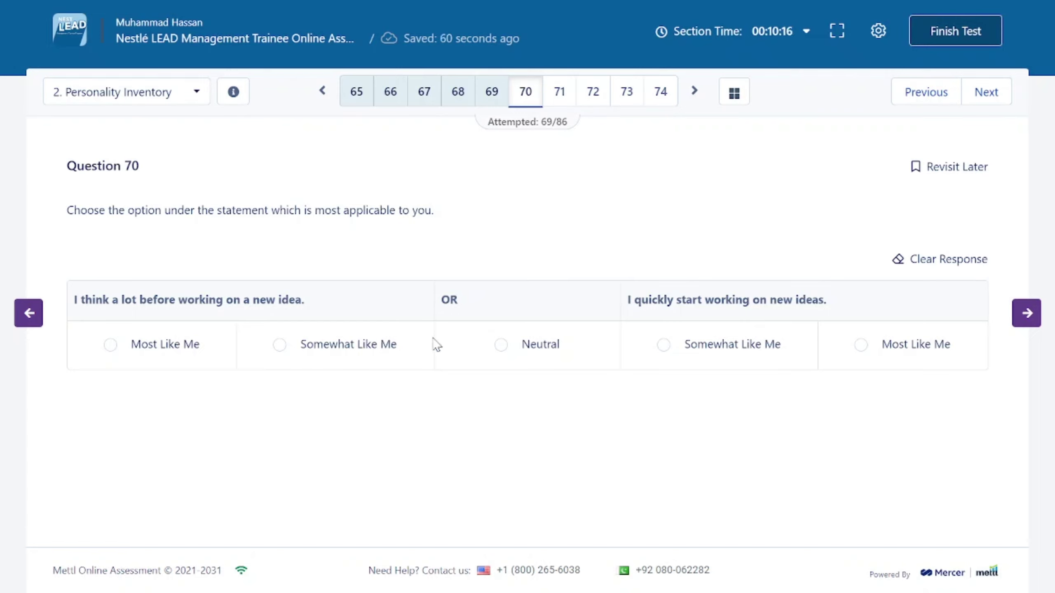
Answer questions 70 and 71 with Most Like Me for quickly starting work on new ideas and deserving praise for achievements at work
click(929, 344)
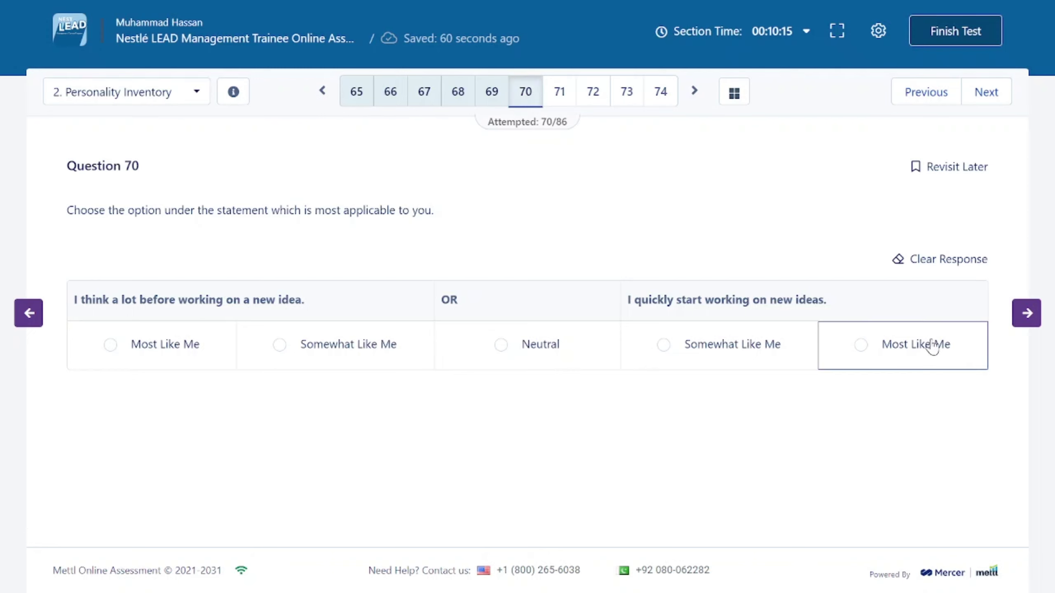
click(1028, 326)
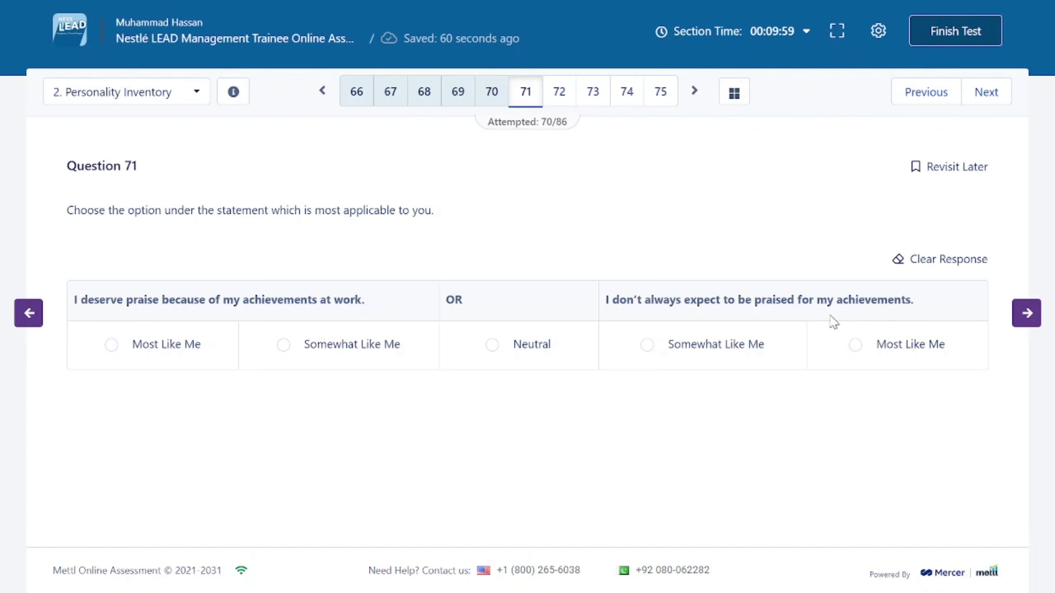
click(162, 350)
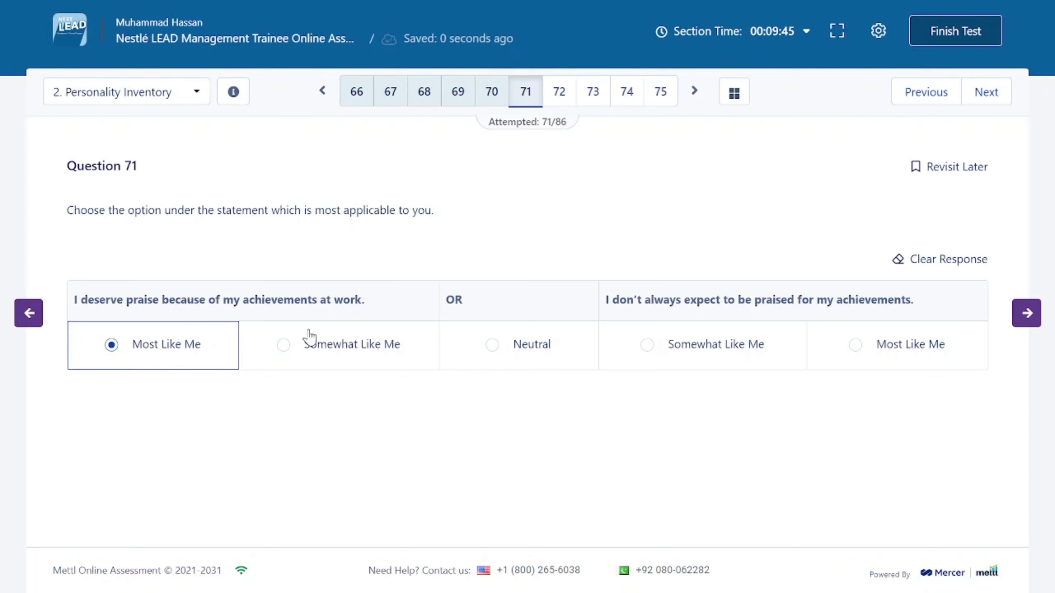
click(1018, 327)
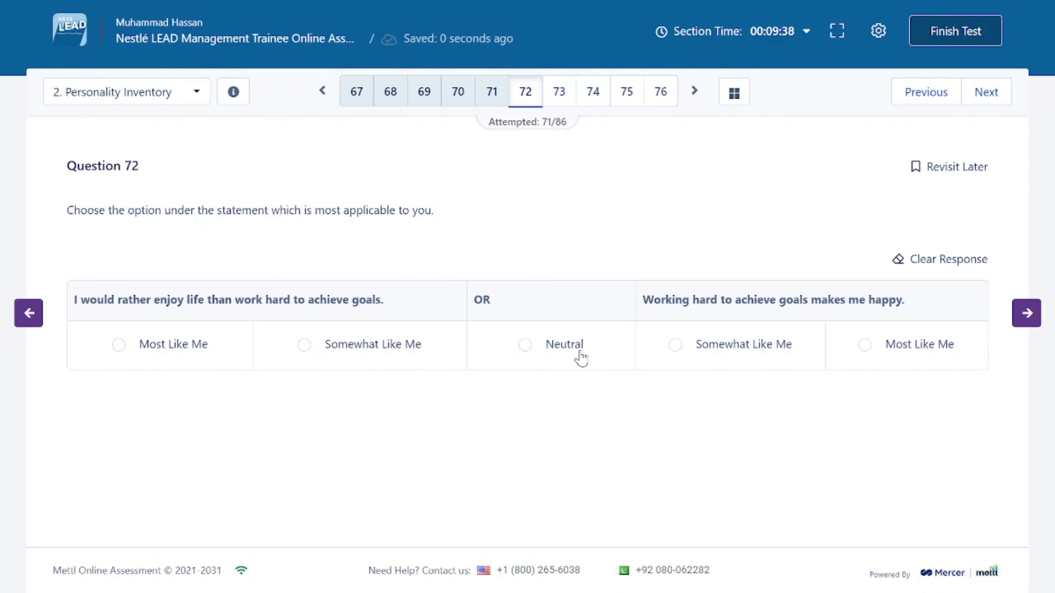
Answer questions 72 to 74 with Most Like Me for happily working hard toward goals, being unaffected by negative colleagues and easily forgetting disappointments
click(920, 345)
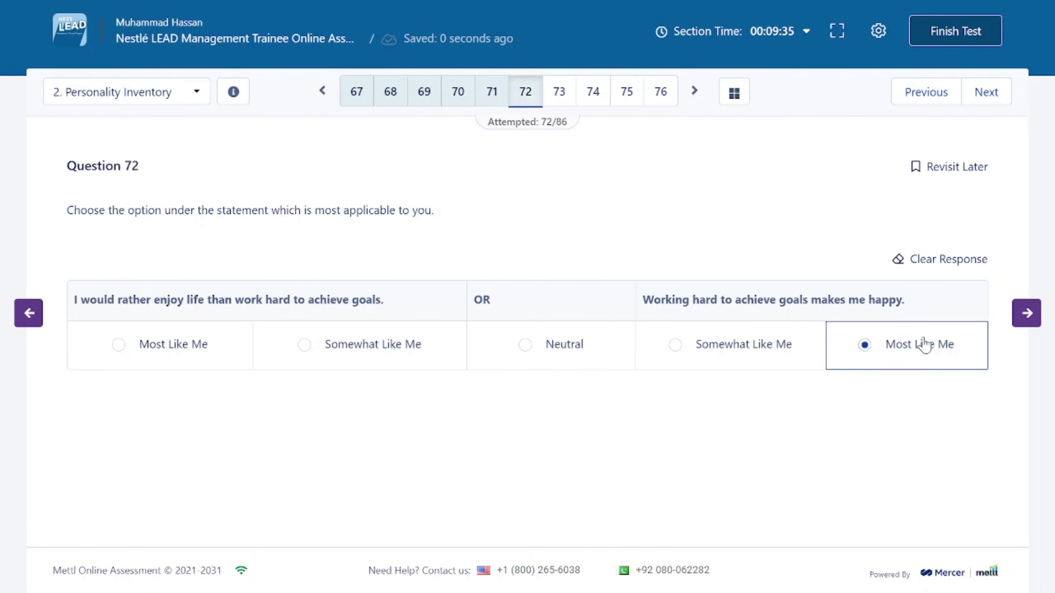
click(1026, 312)
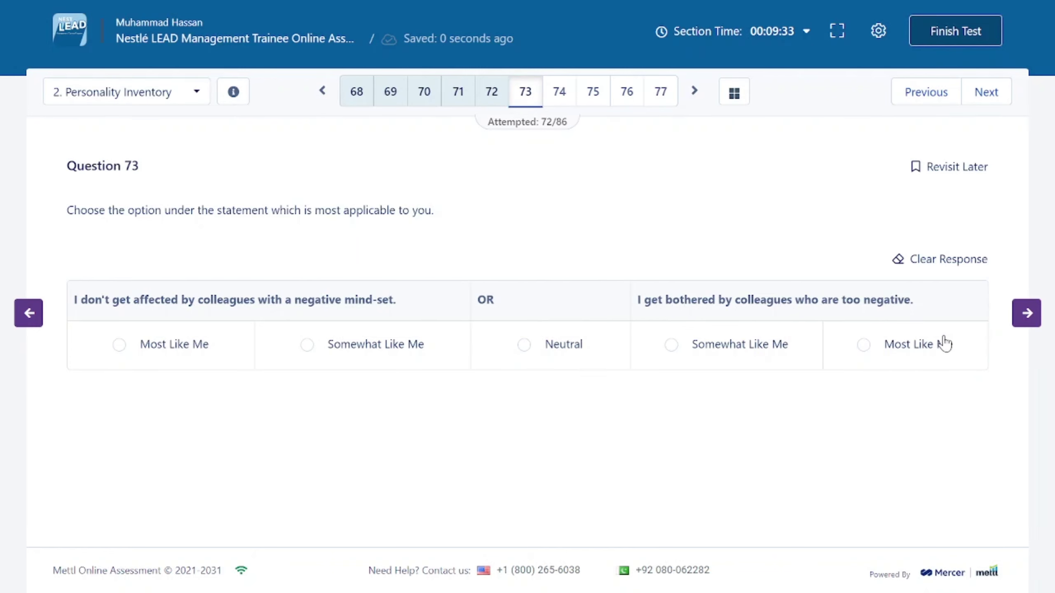
click(210, 348)
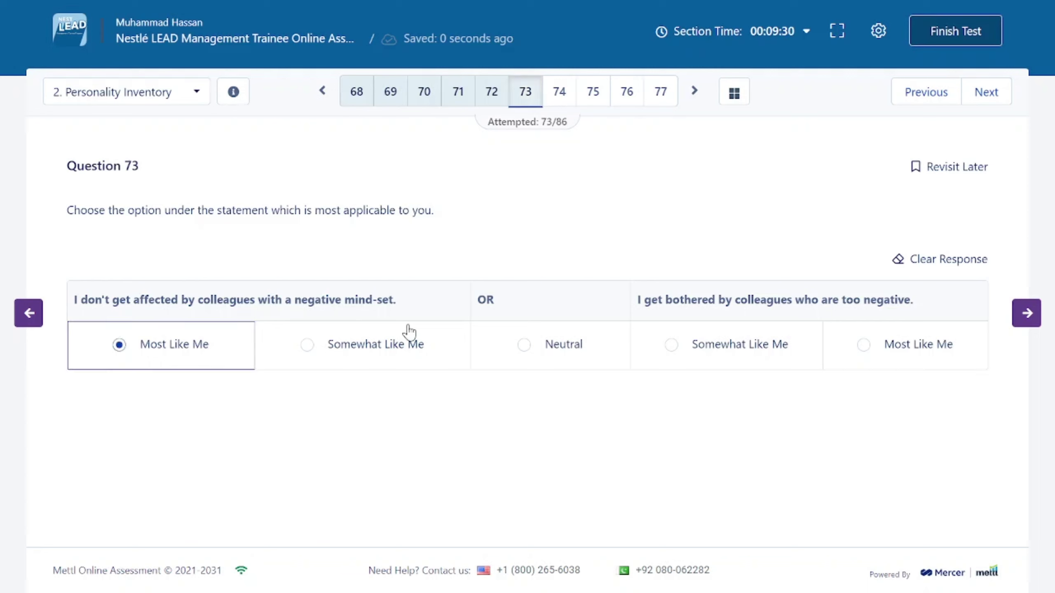
click(1014, 315)
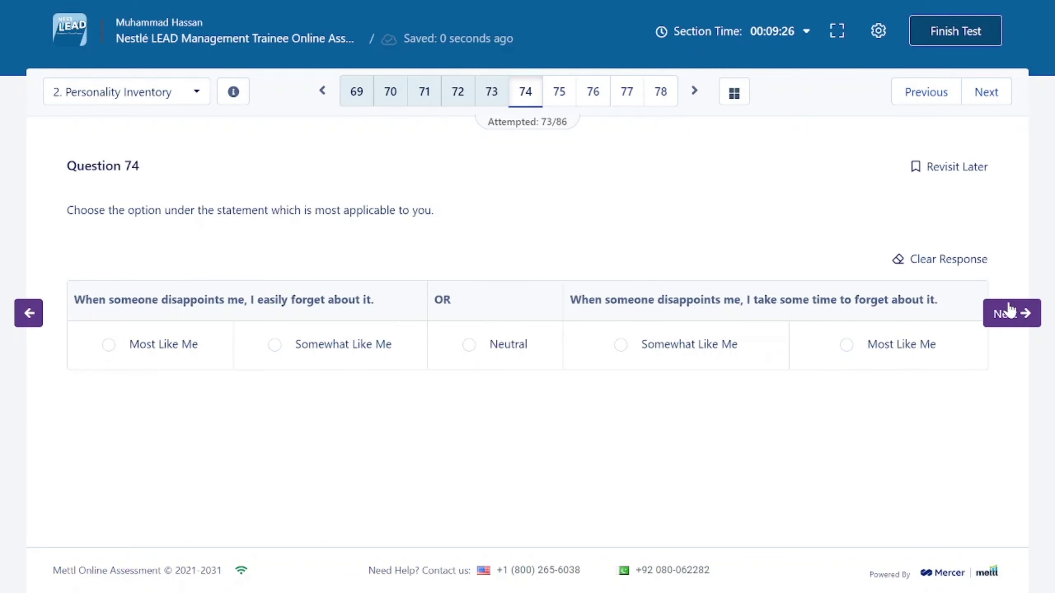
click(200, 341)
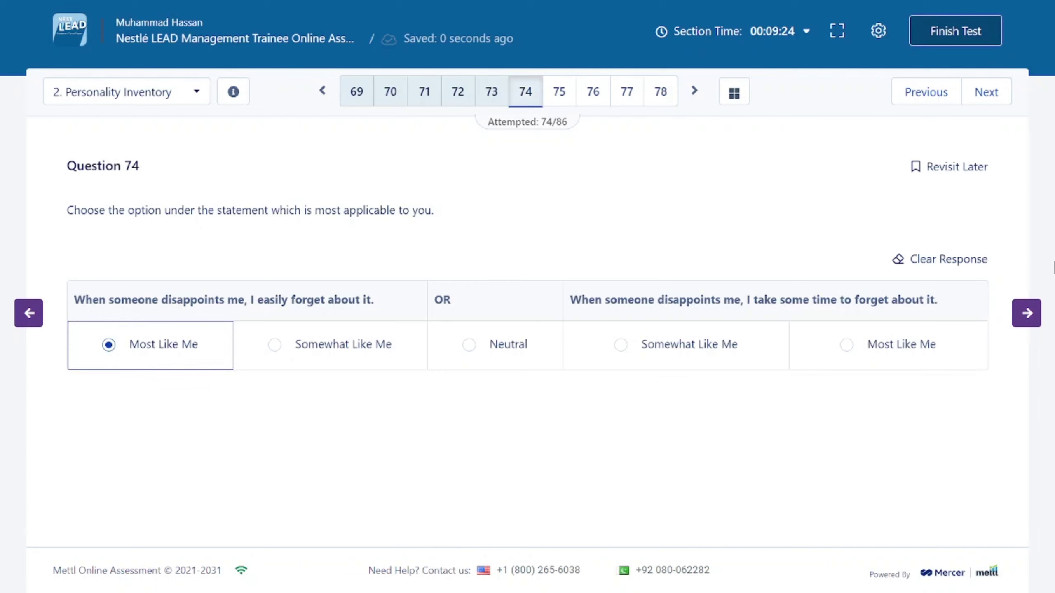
click(1019, 317)
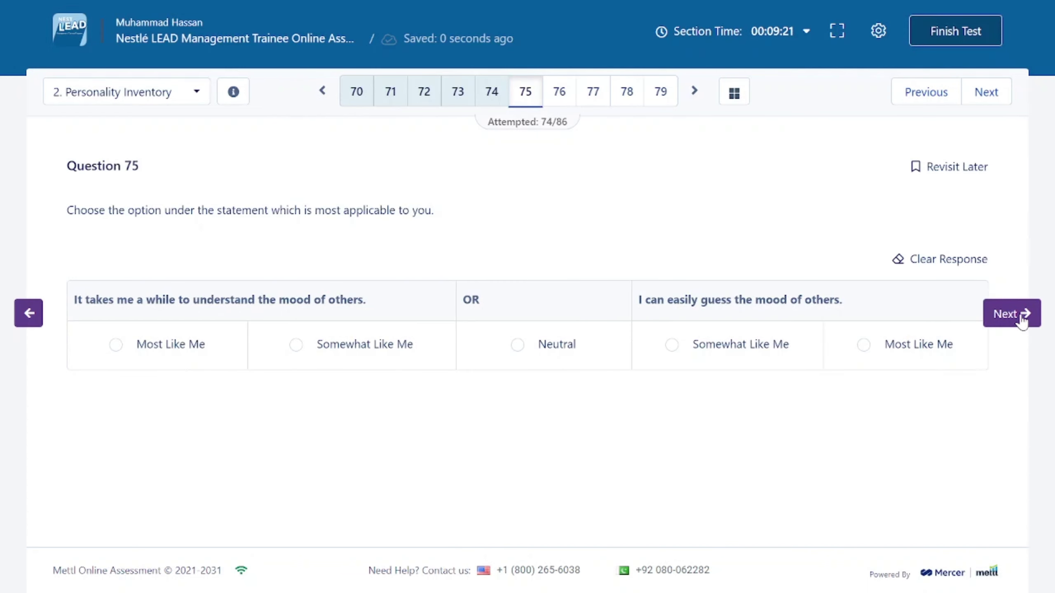
Answer questions 75 and 76 with Most Like Me for easily guessing the mood of others and feeling comfortable being myself around others
click(866, 344)
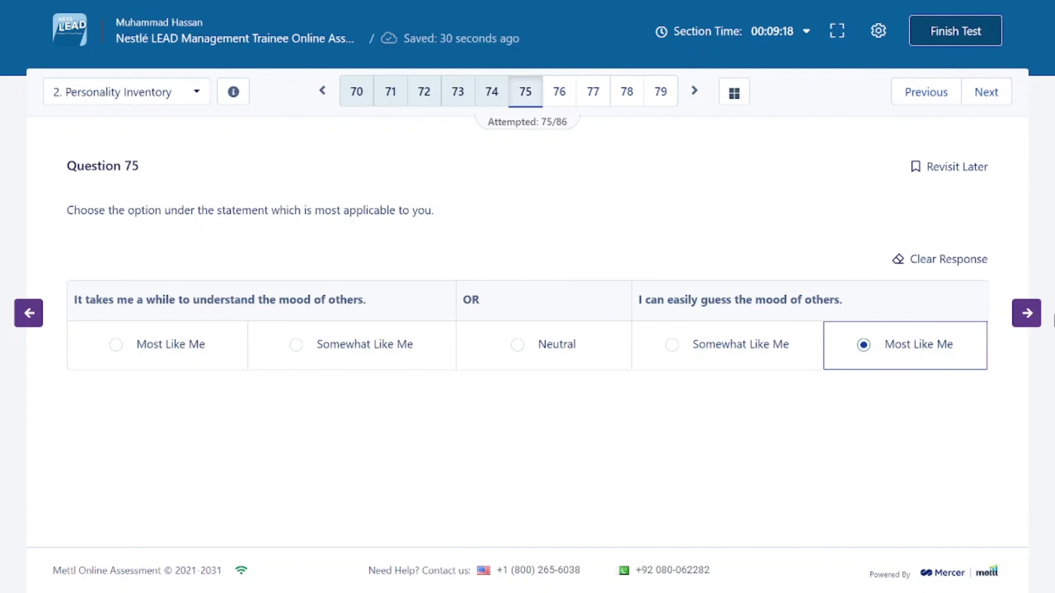
click(1017, 314)
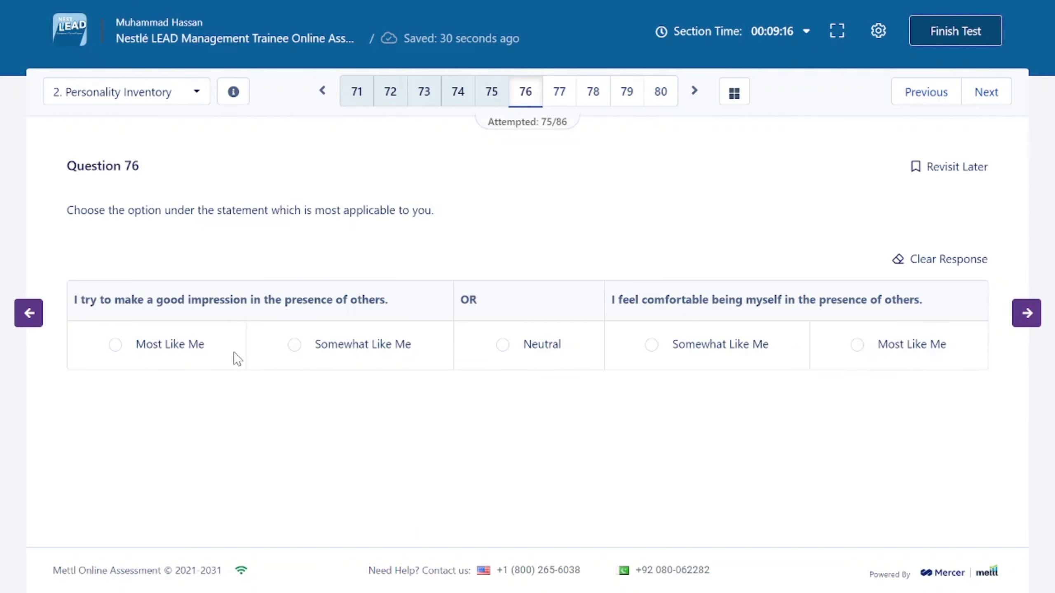
click(209, 357)
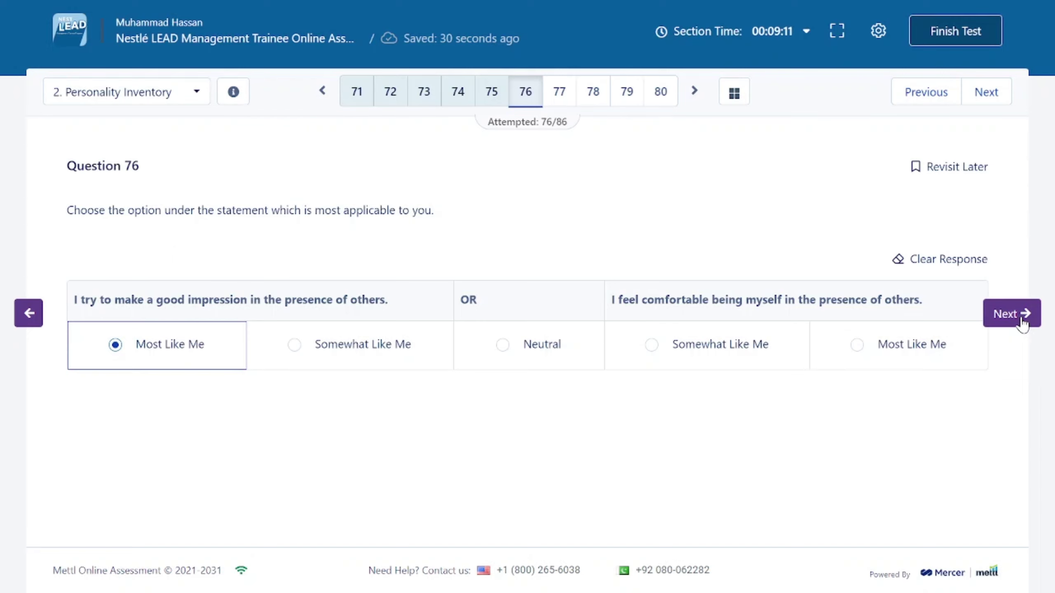
click(909, 348)
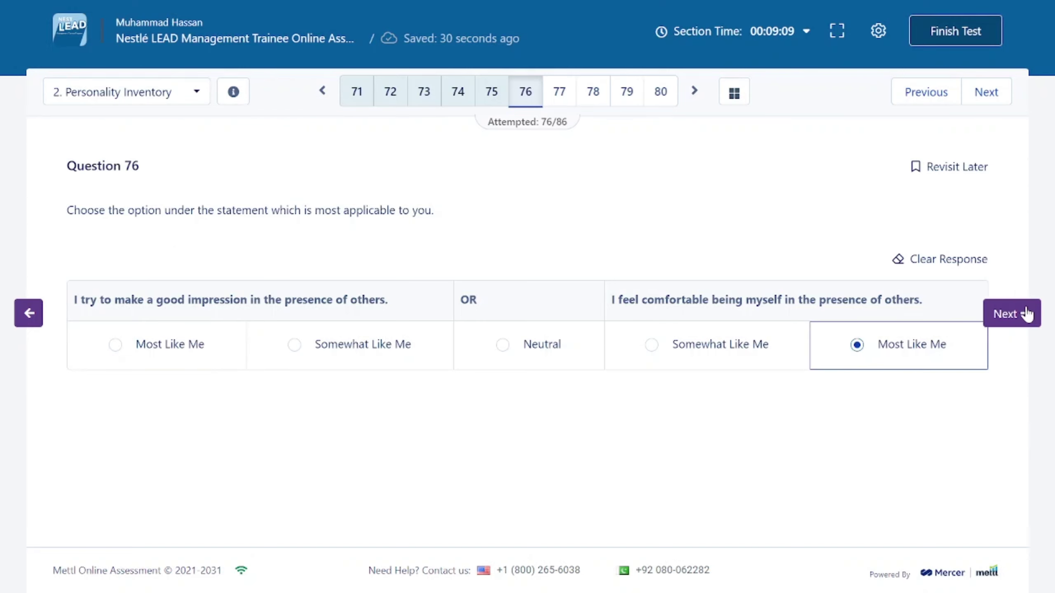
click(1025, 314)
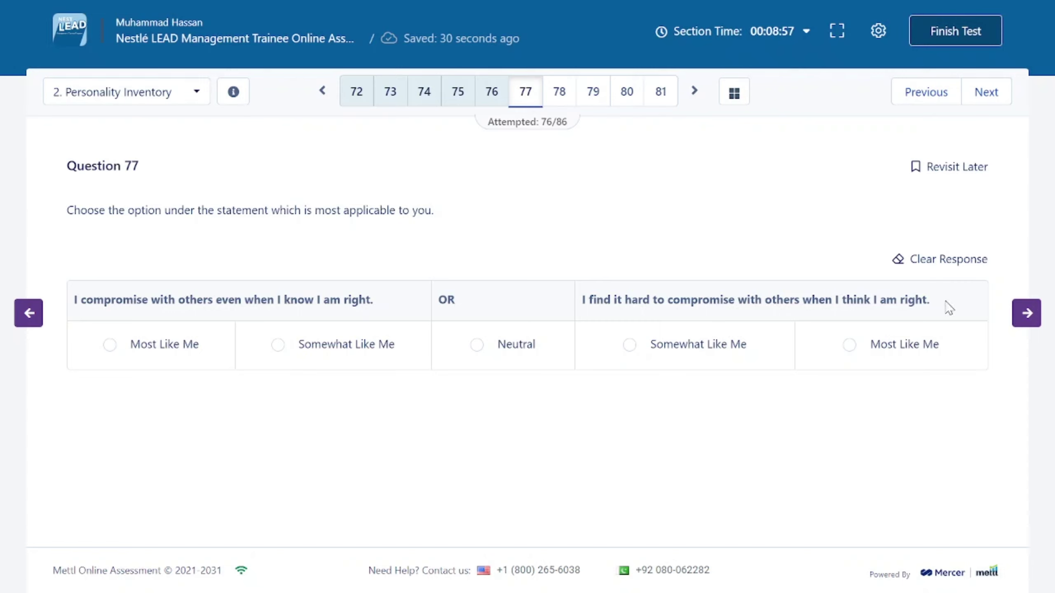
Answer question 77 with Somewhat Like Me for compromising even when right, and question 78 with Most Like Me for looking to others to identify development areas
click(326, 355)
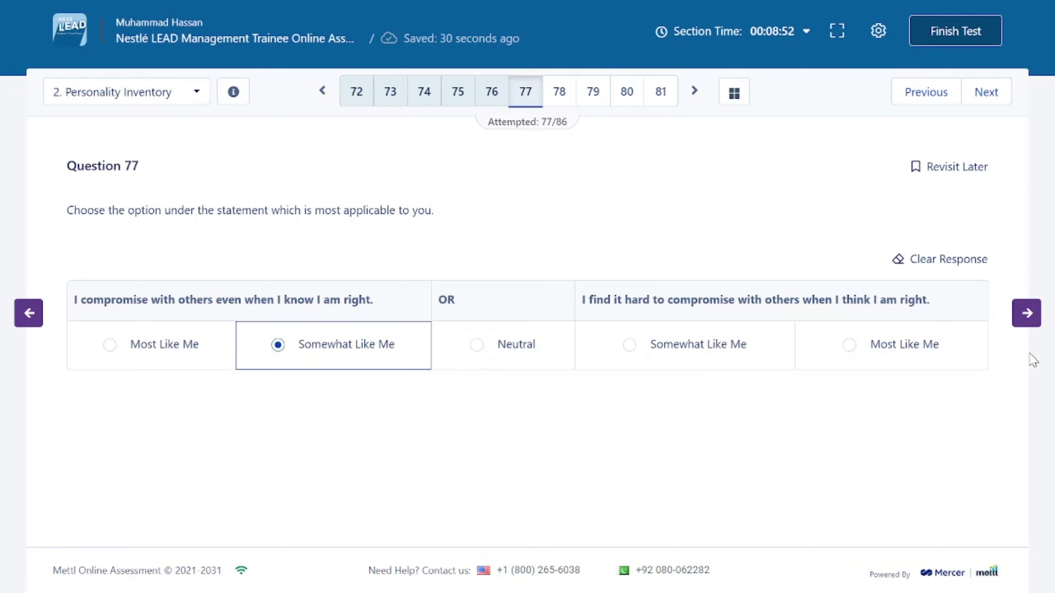
click(1024, 314)
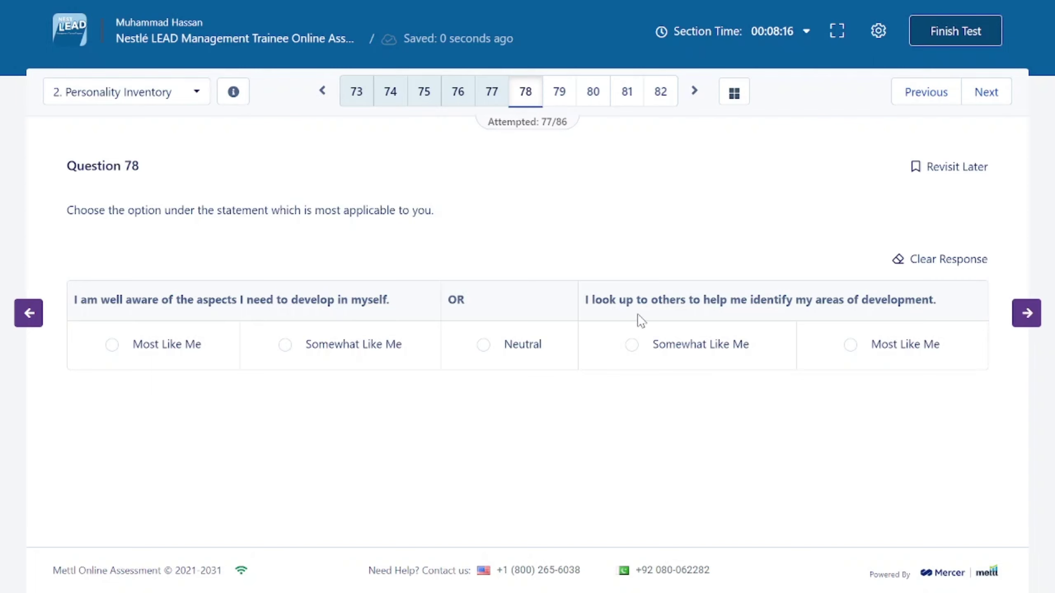
click(884, 351)
click(1028, 316)
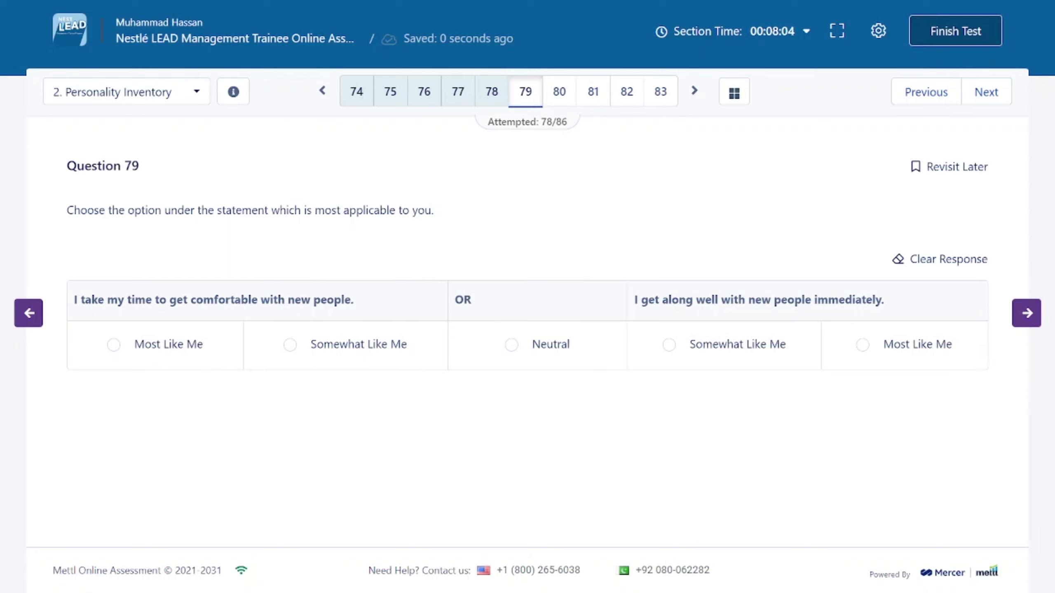
Answer questions 79 and 80 with Most Like Me for getting along with new people immediately and enjoying working with people of different opinions
click(896, 343)
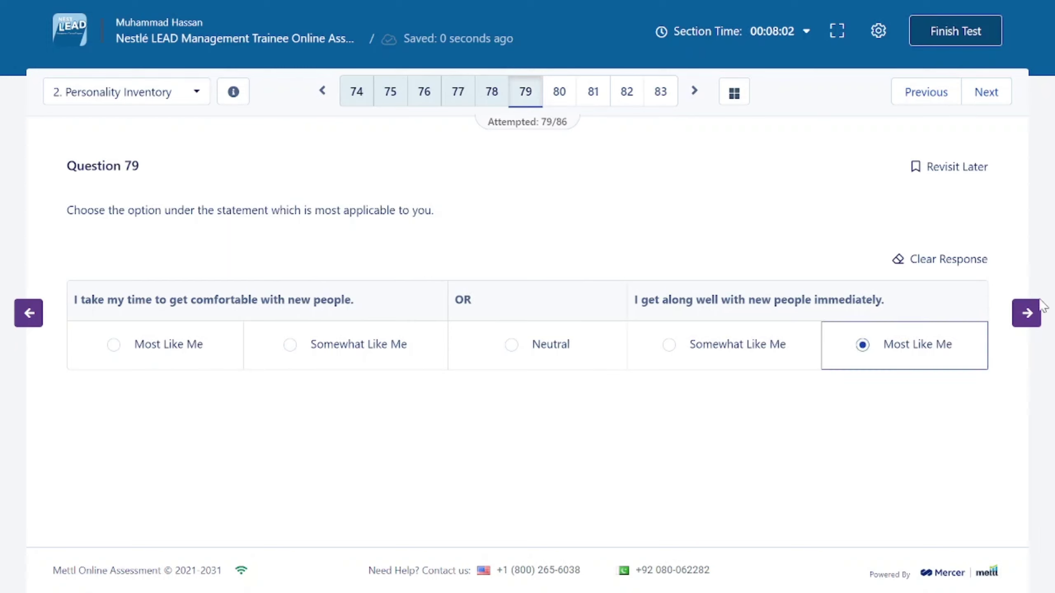
click(1024, 313)
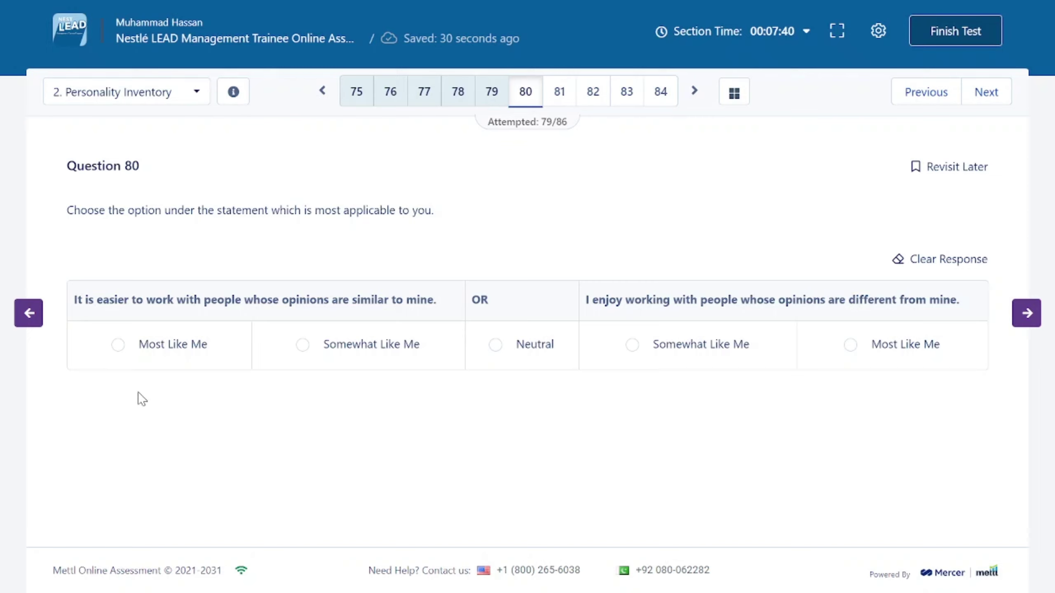
click(909, 344)
click(1015, 320)
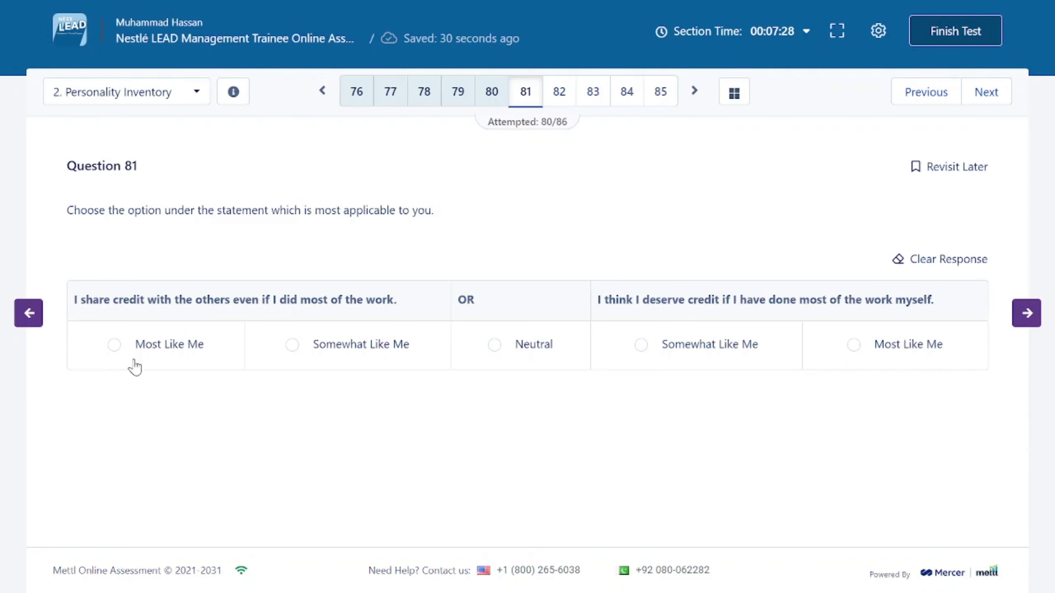
Answer questions 81 and 82 with Most Like Me for sharing credit with the others and going with the group's decision even when sure of being right
click(135, 364)
click(1017, 326)
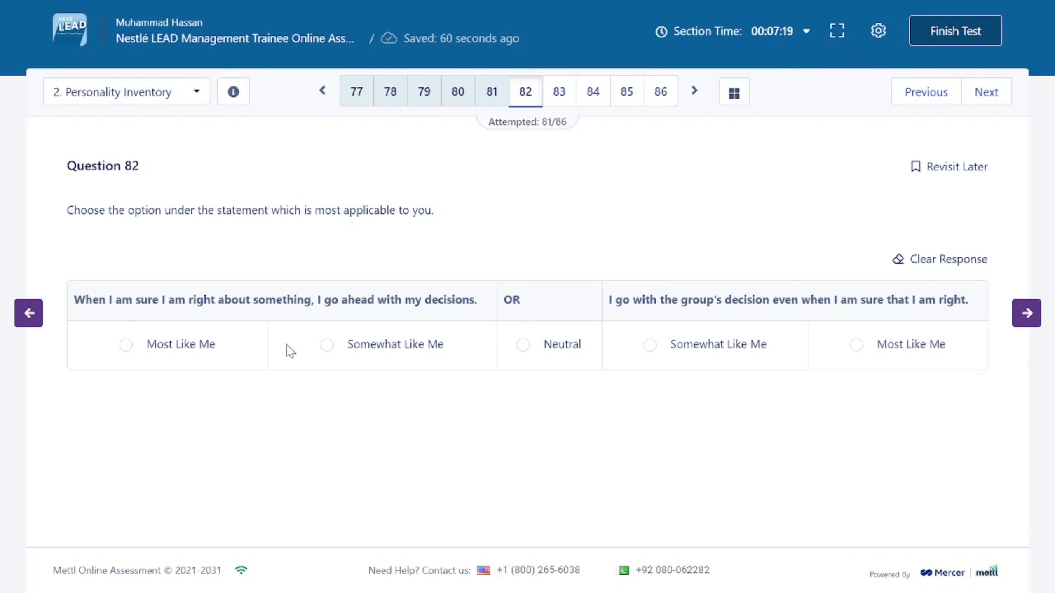
click(205, 358)
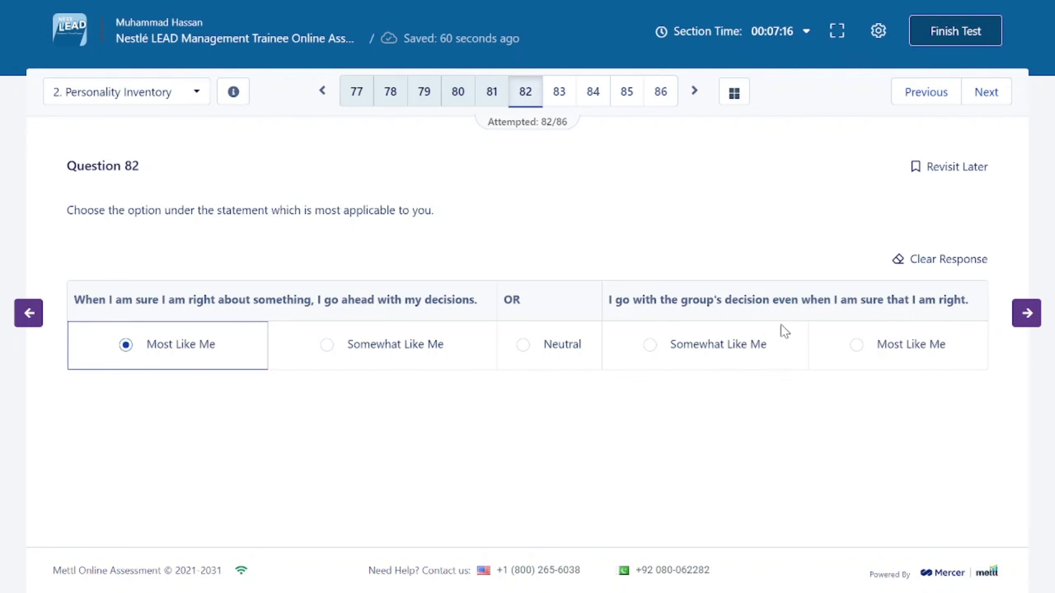
click(890, 346)
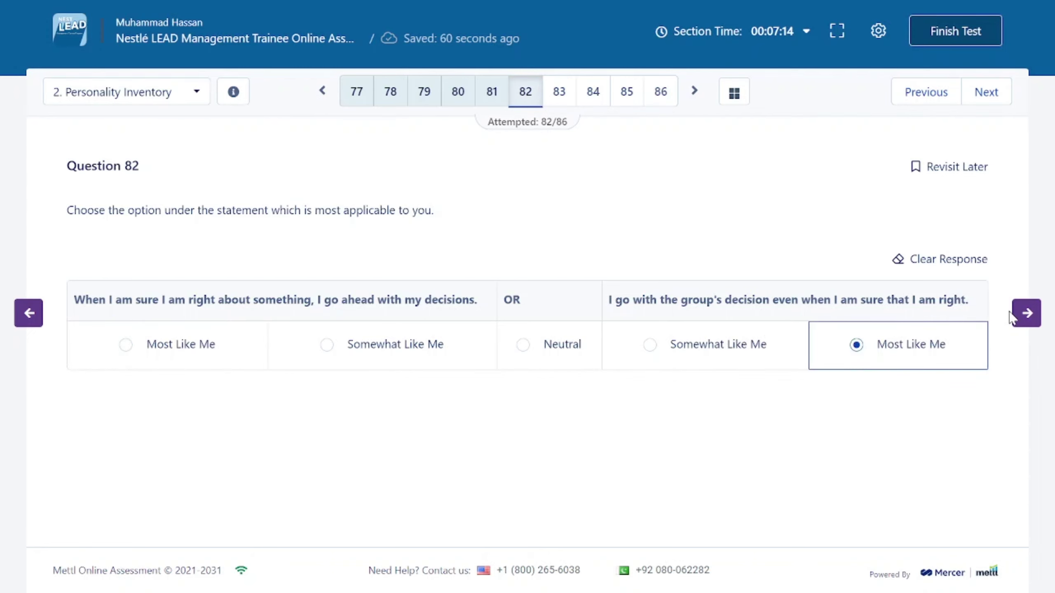
click(1023, 315)
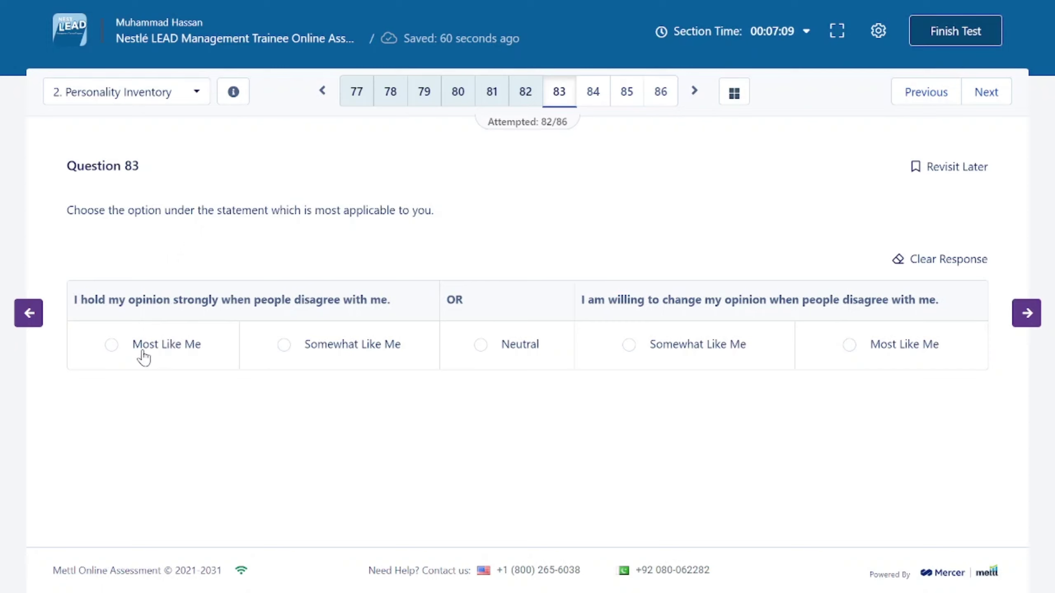
Answer questions 83 and 84 with Most Like Me for holding my opinion strongly and people being more concerned about each other's well-being
click(168, 347)
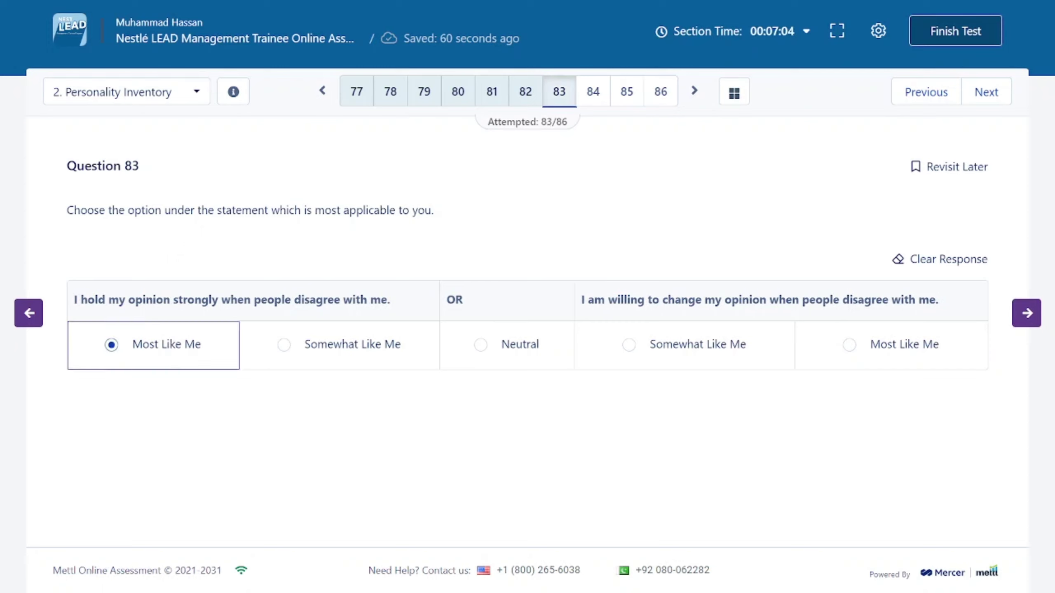
click(1027, 312)
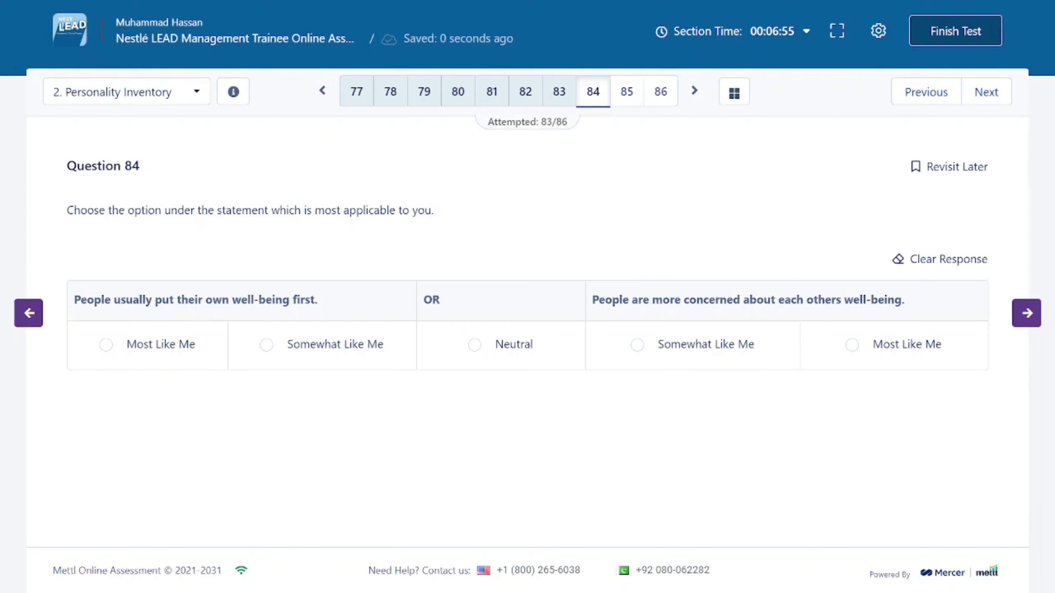
click(915, 345)
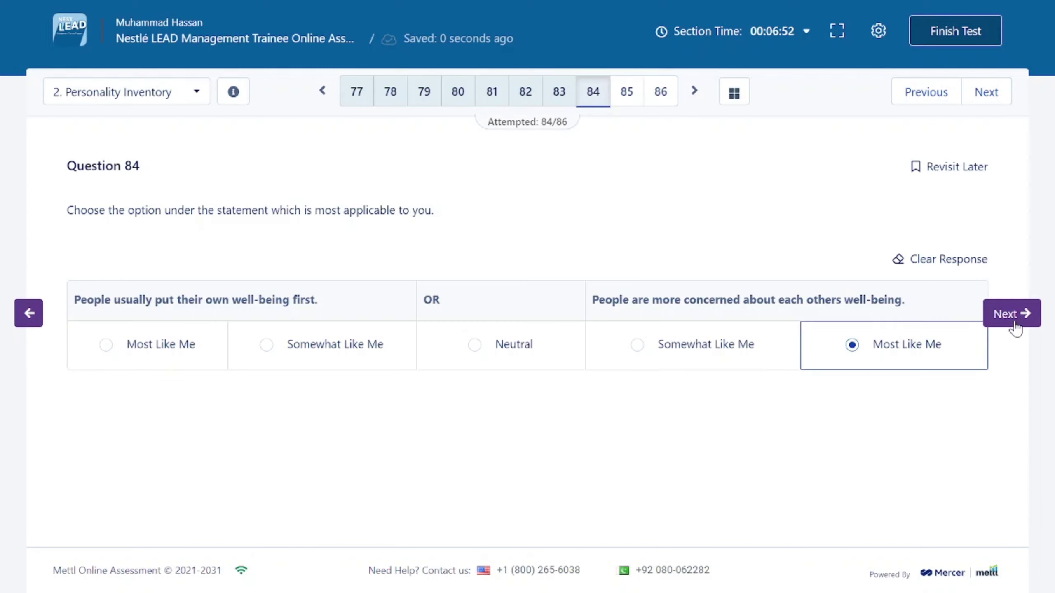
click(1018, 326)
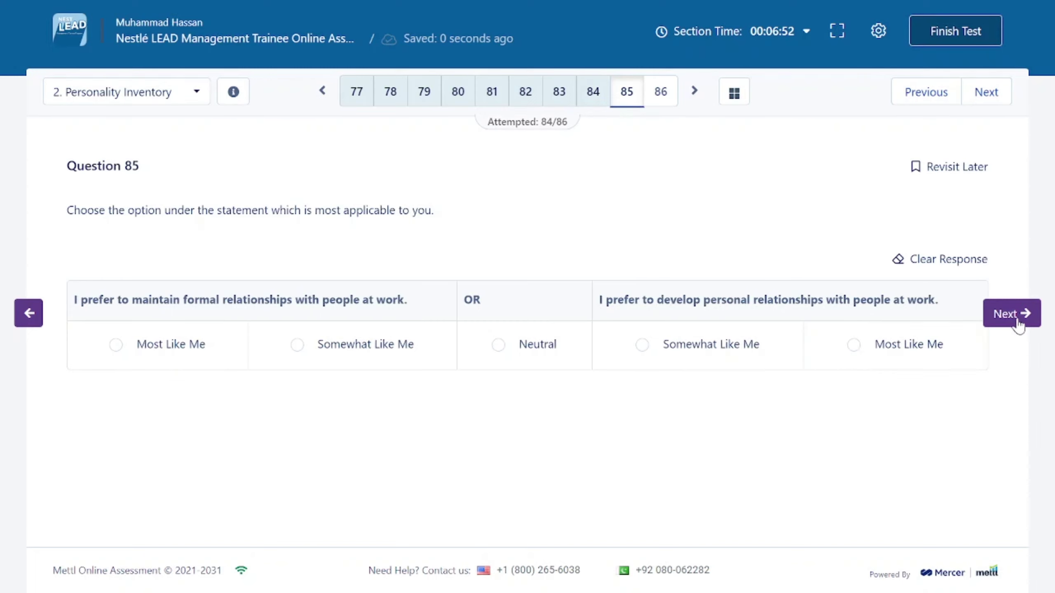
Answer questions 85 and 86 with Most Like Me for maintaining formal work relationships and doing well at jobs involving regular interactions with others
click(201, 353)
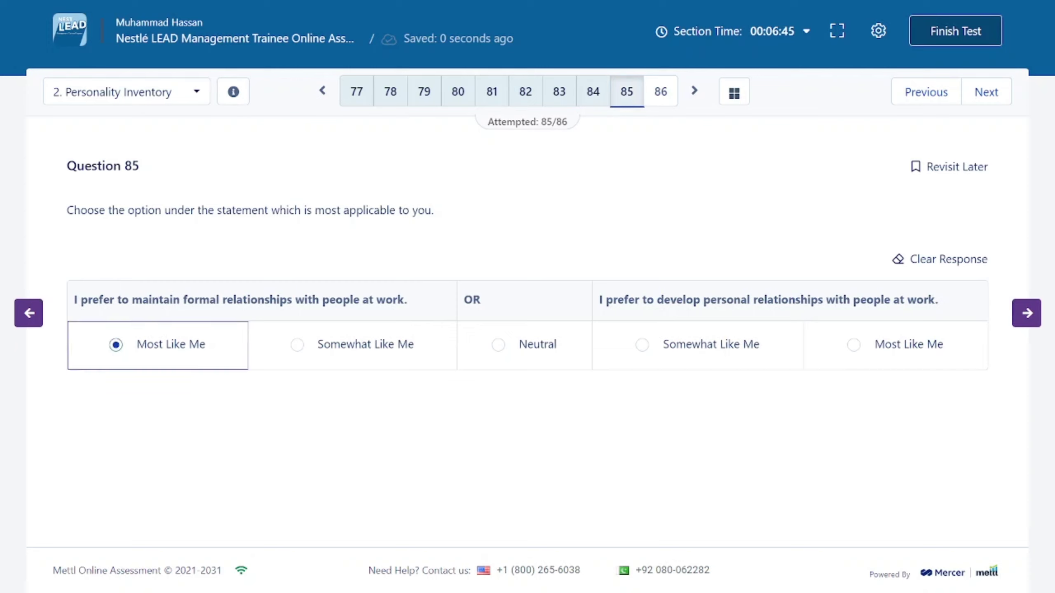
click(1014, 313)
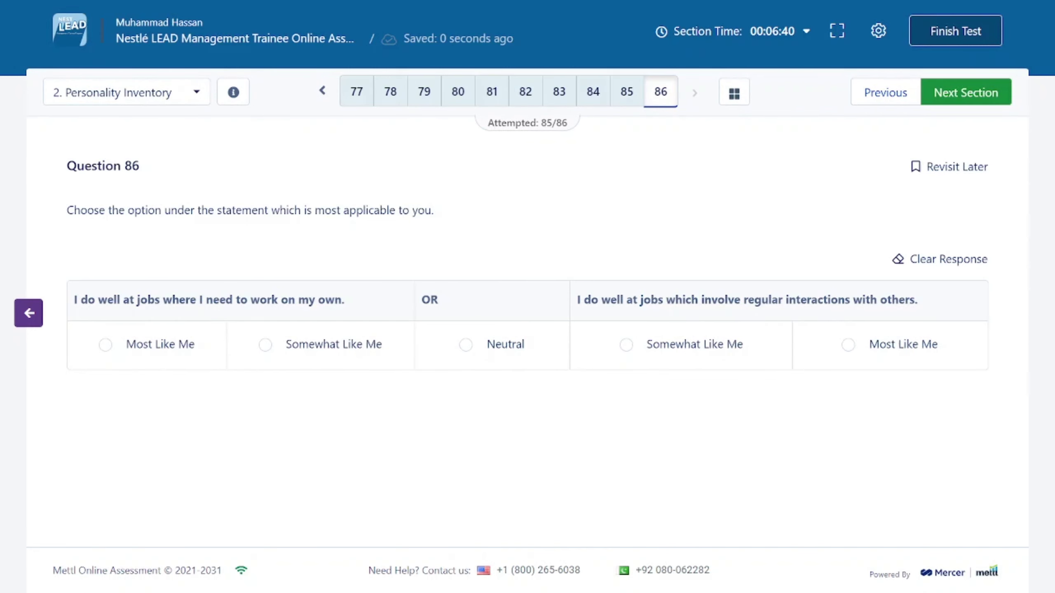
click(150, 344)
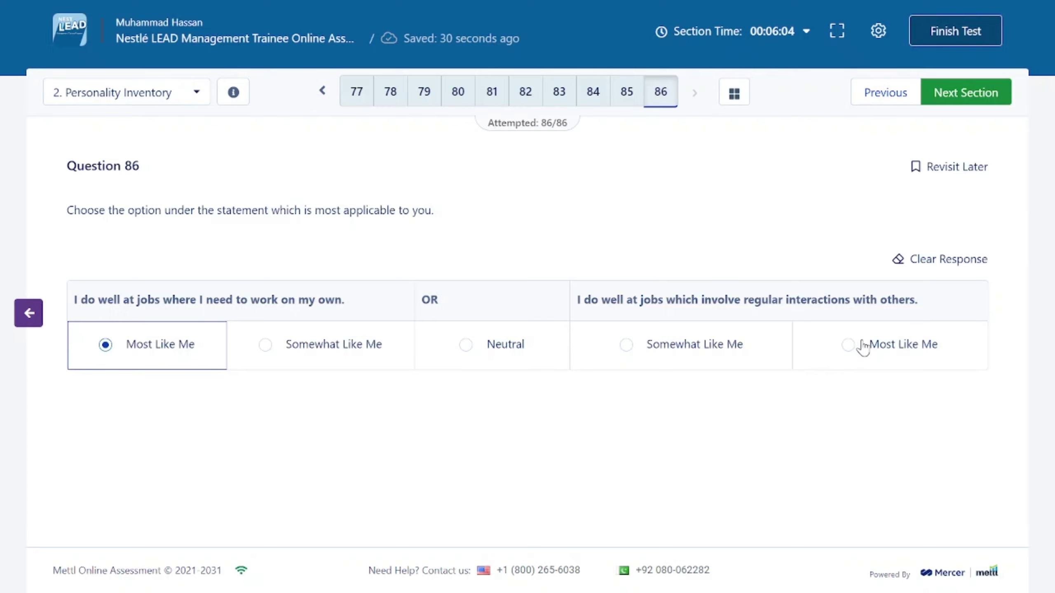
click(850, 345)
Leave the Personality Inventory for the following section and start the Cognitive Ability - Section A test
click(968, 96)
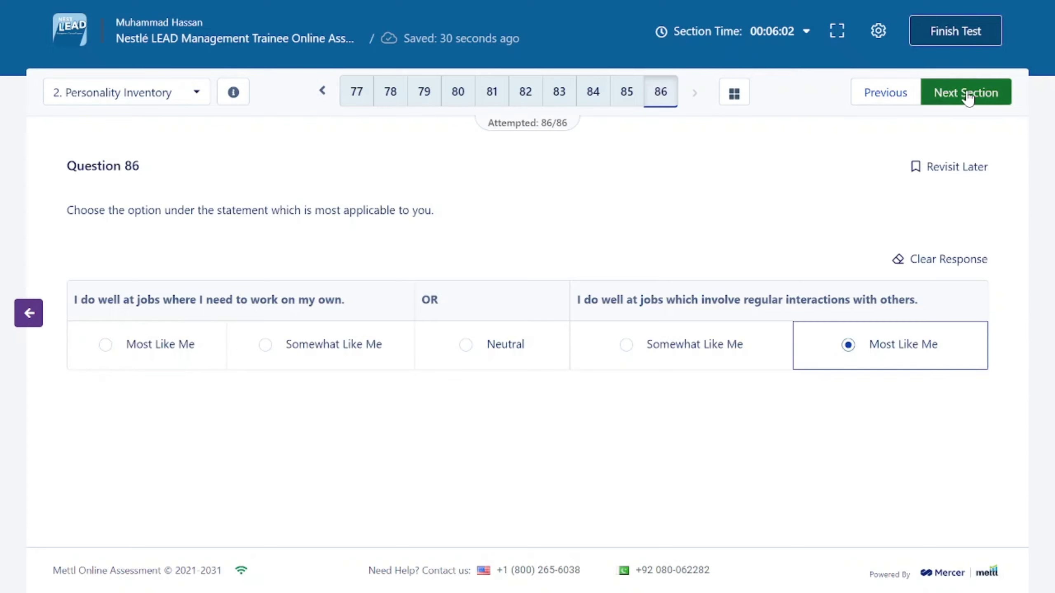
click(299, 245)
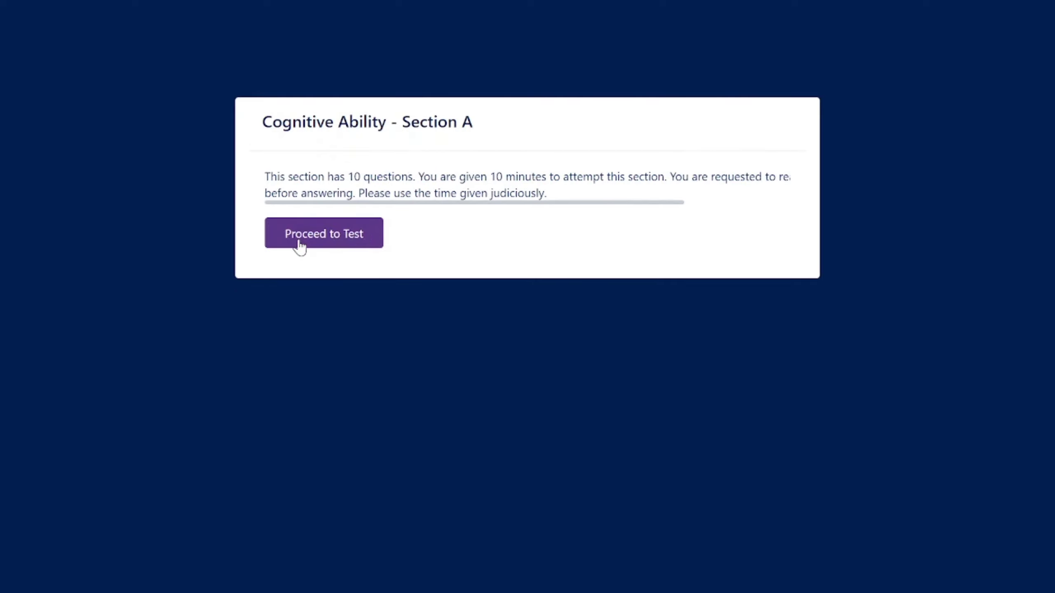
click(359, 243)
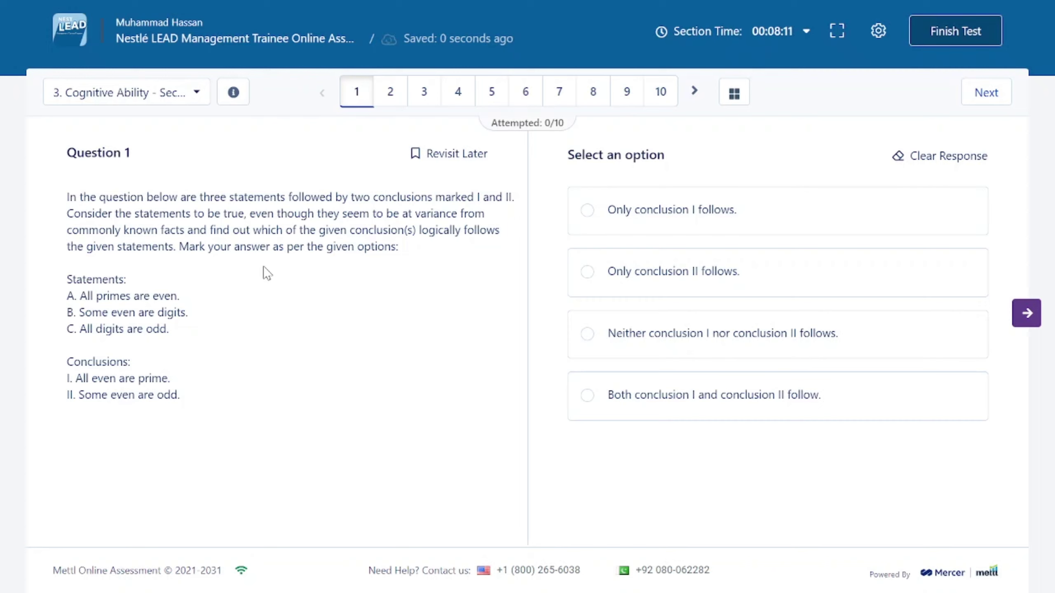
Answer Cognitive Ability question 1 with "Only conclusion I follows." and question 2 with "E-Red-S"
click(685, 211)
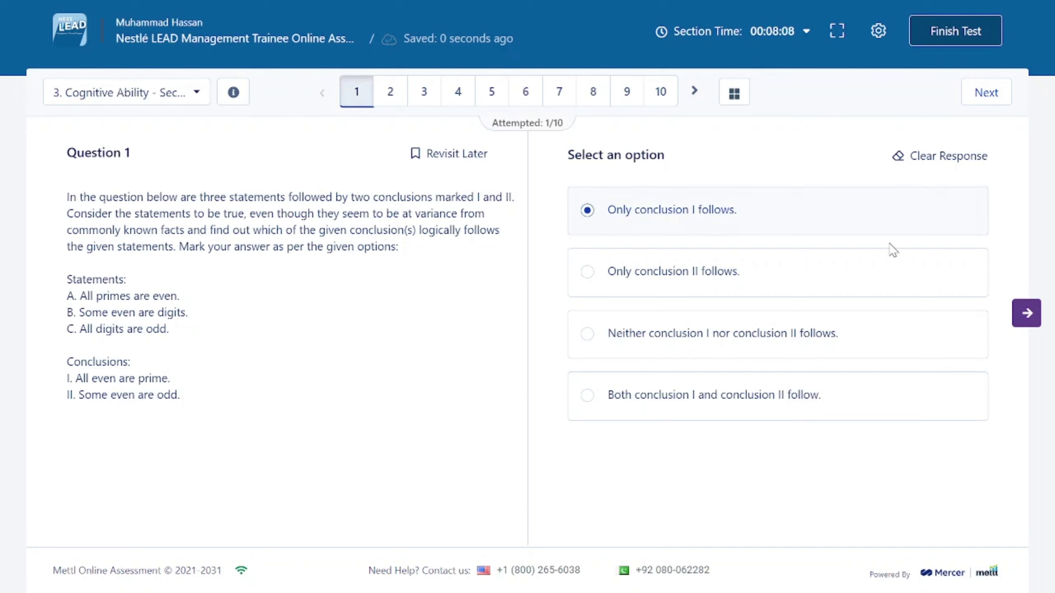
click(1008, 319)
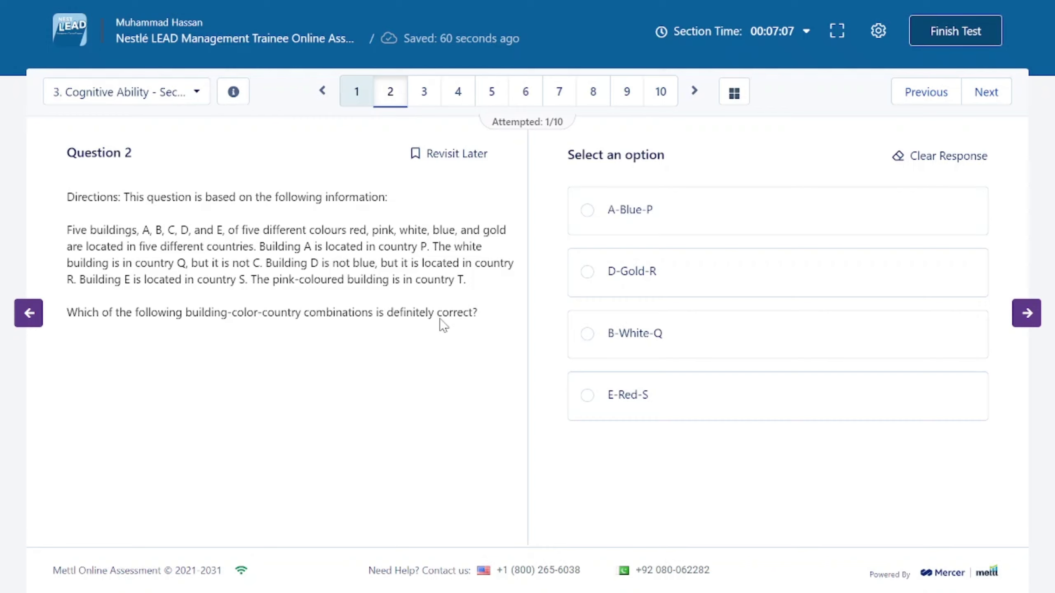
click(665, 391)
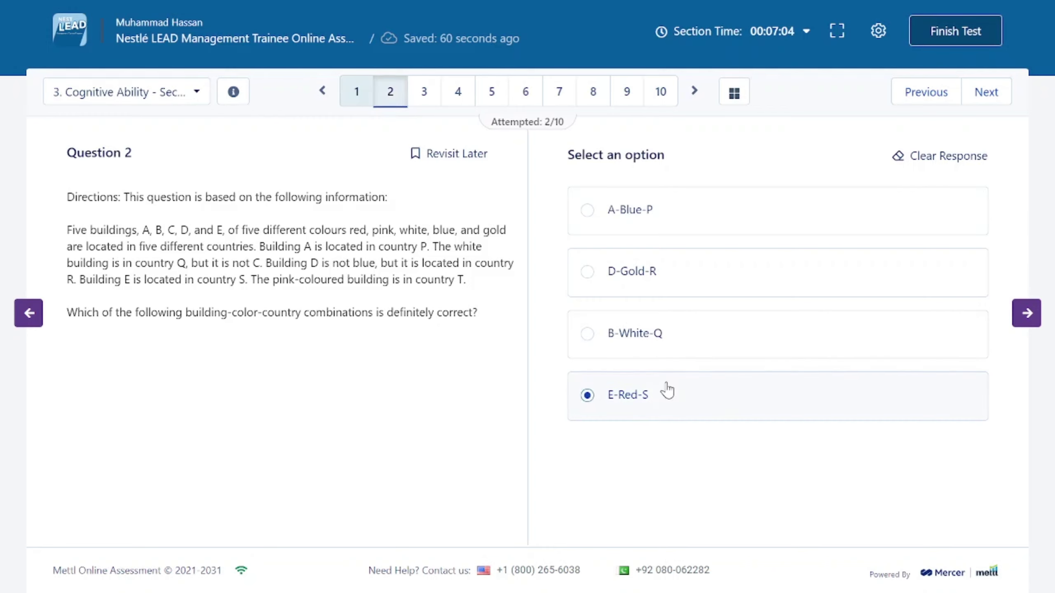
click(1013, 314)
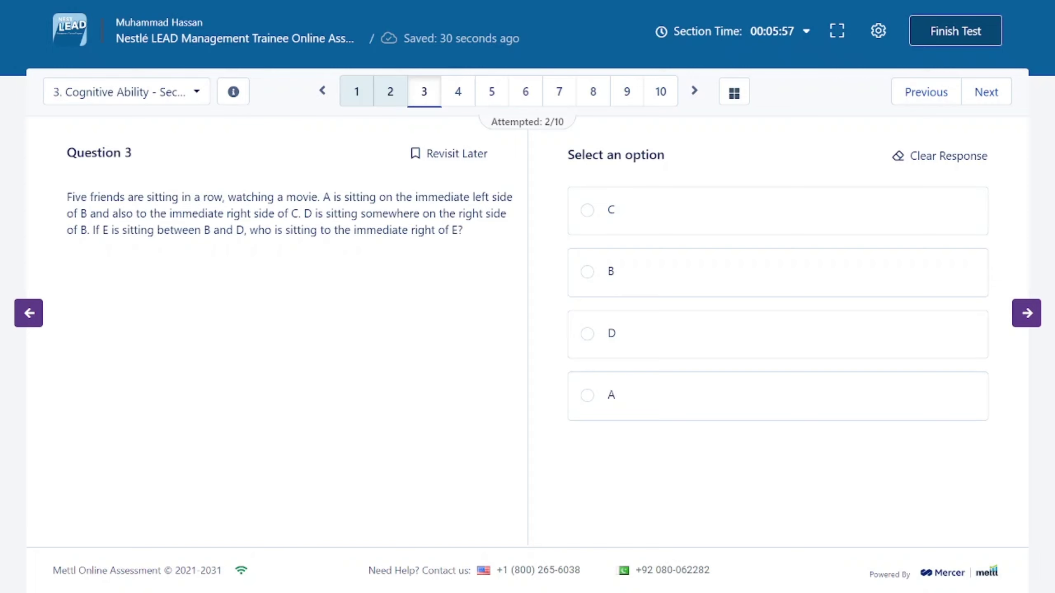
Answer Cognitive Ability questions 3 to 5 with D, West and Granddaughter respectively, and continue to question 6
click(632, 328)
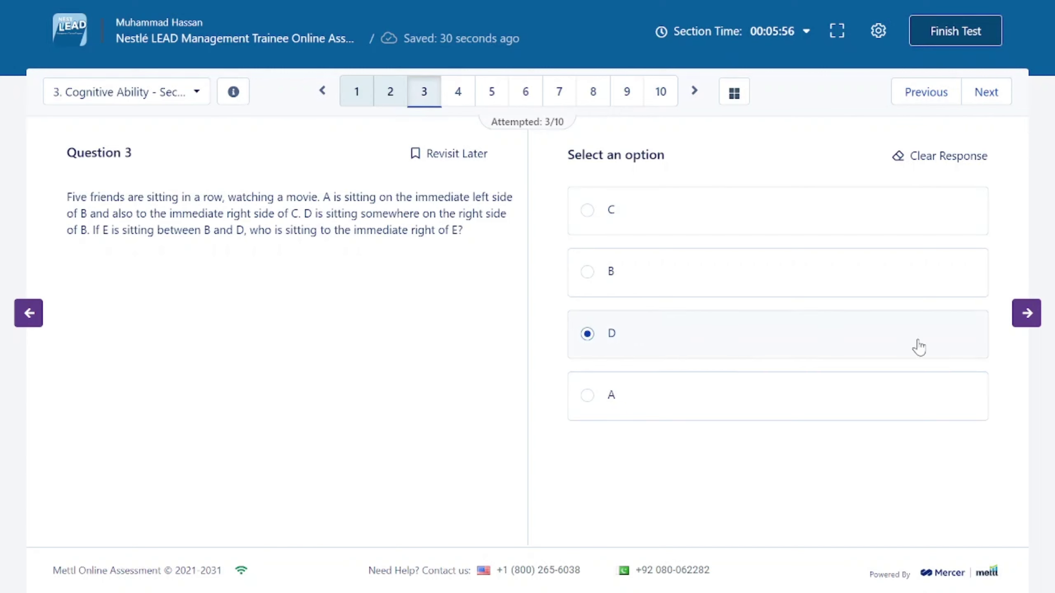
click(1019, 320)
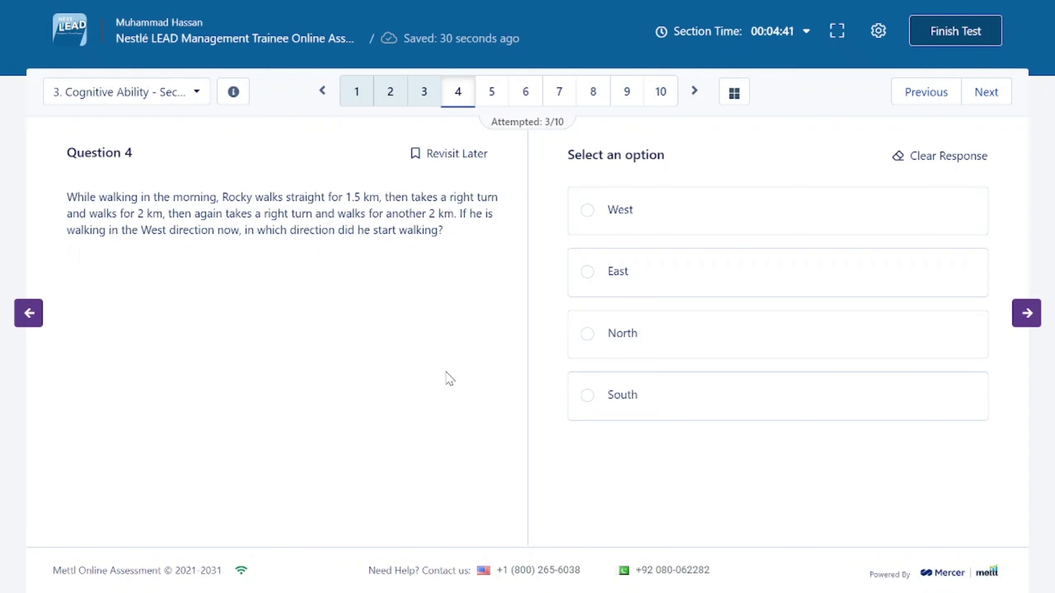
click(824, 206)
click(1012, 312)
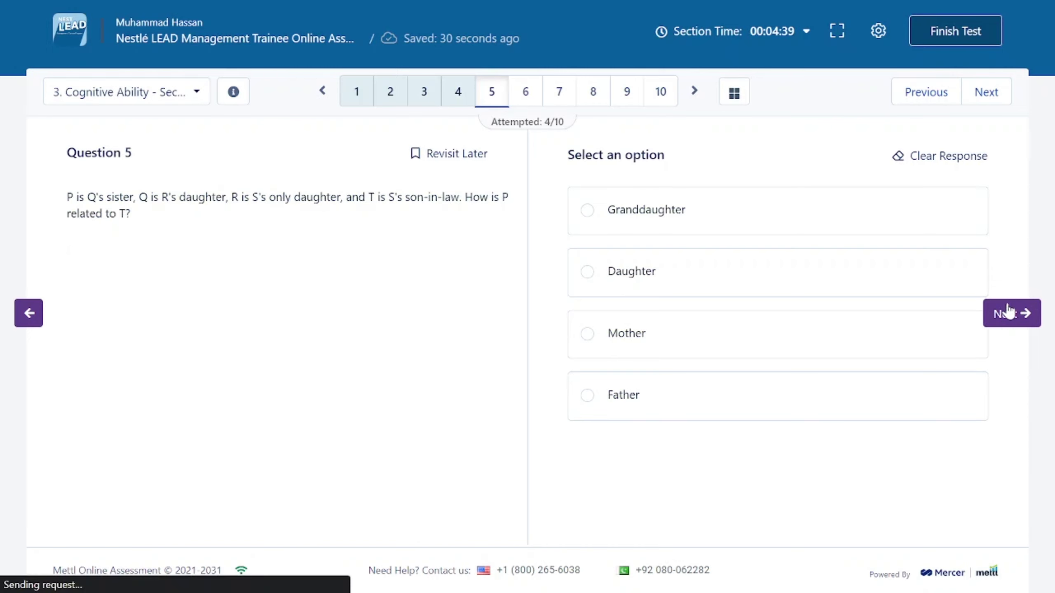
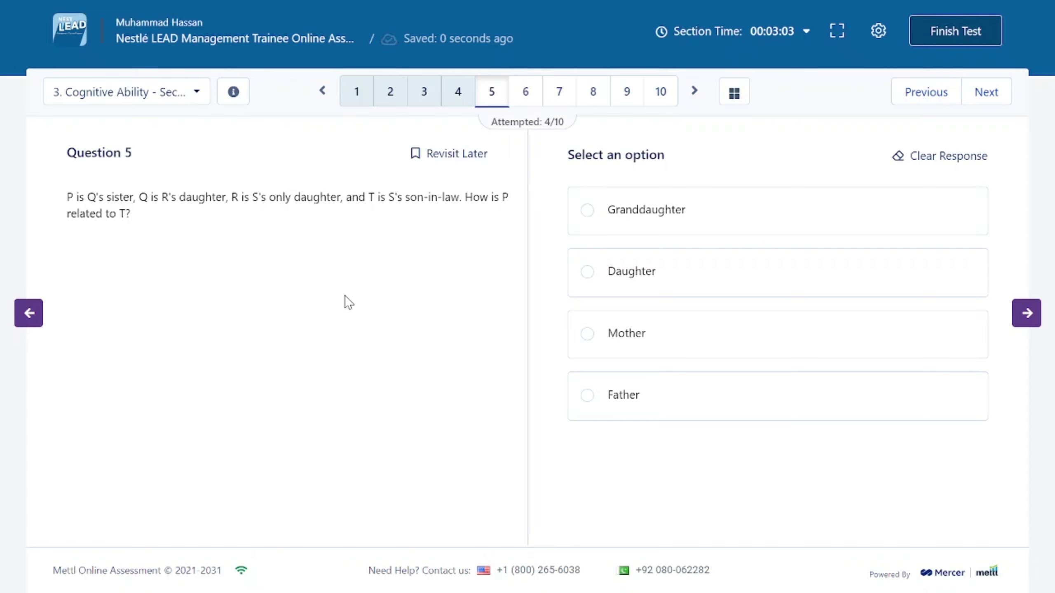
click(714, 237)
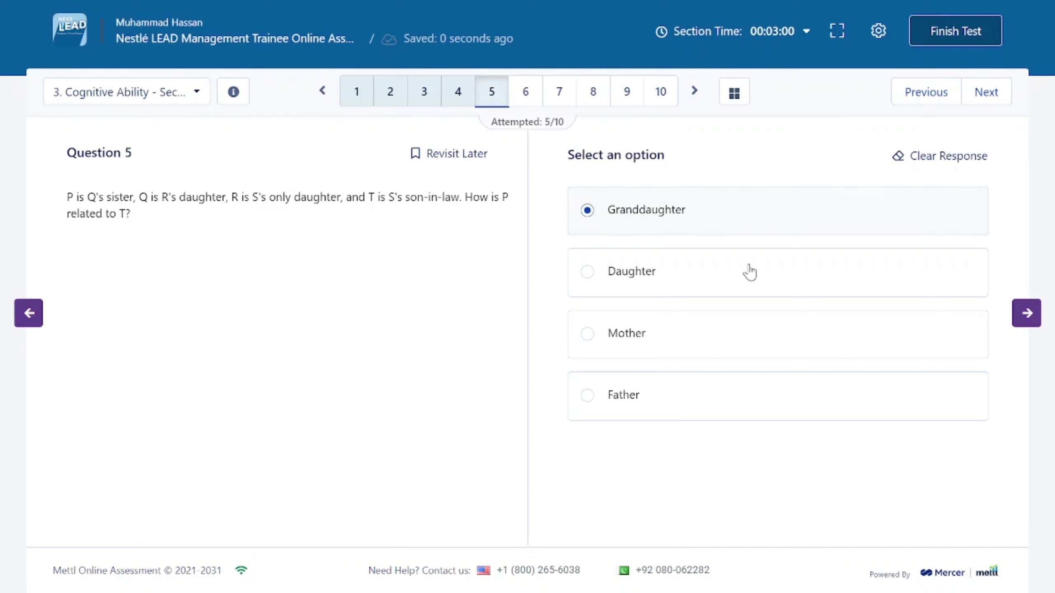
click(1014, 314)
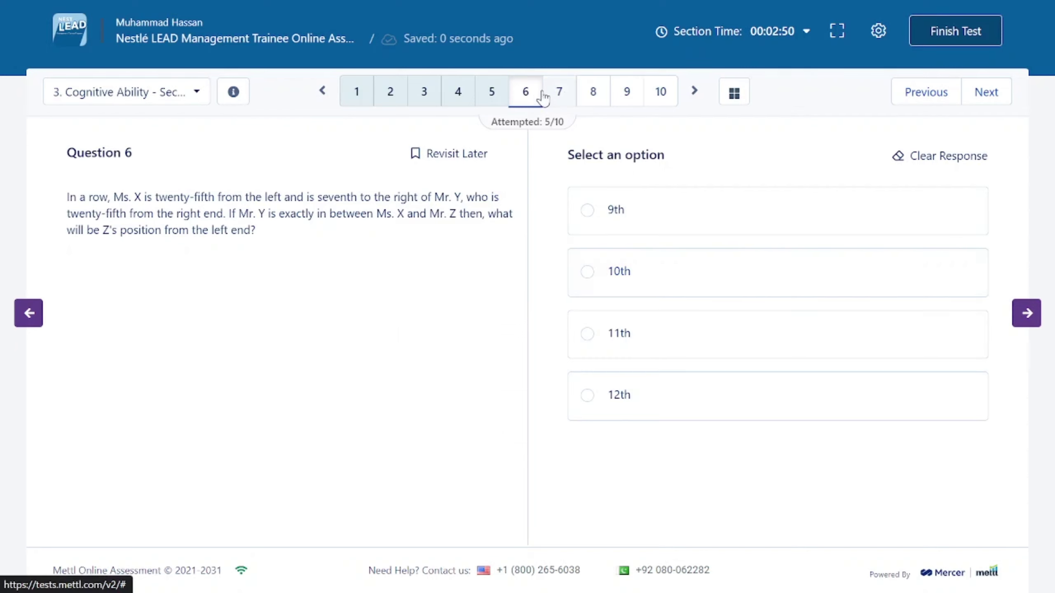
Skip question 6 and answer Cognitive Ability Section A question 7 with "A ÷ P + Z" and question 8 with "greater than 4 metres"
click(560, 95)
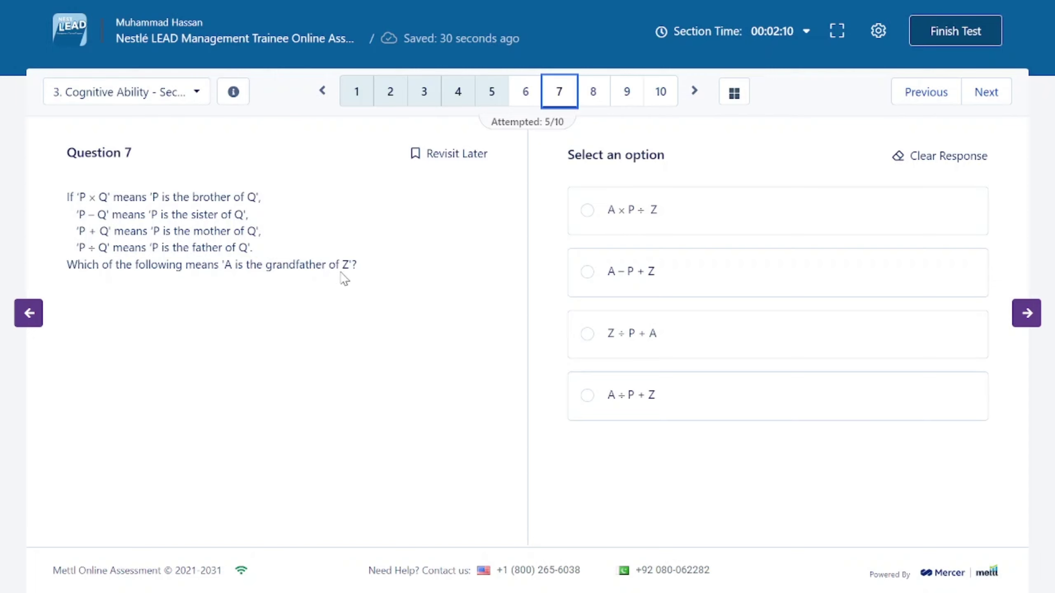
click(671, 398)
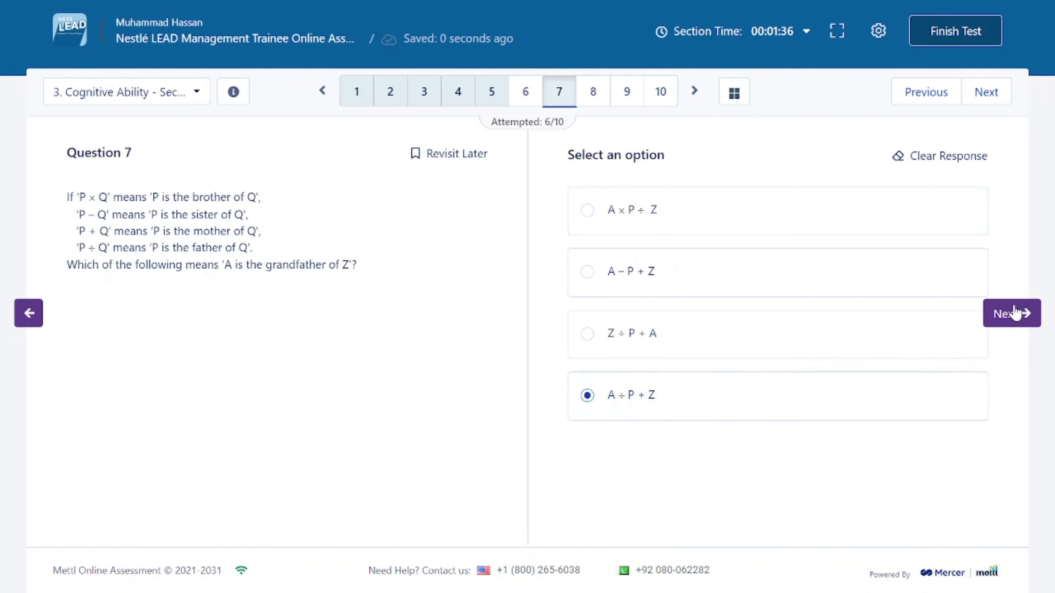
click(1013, 312)
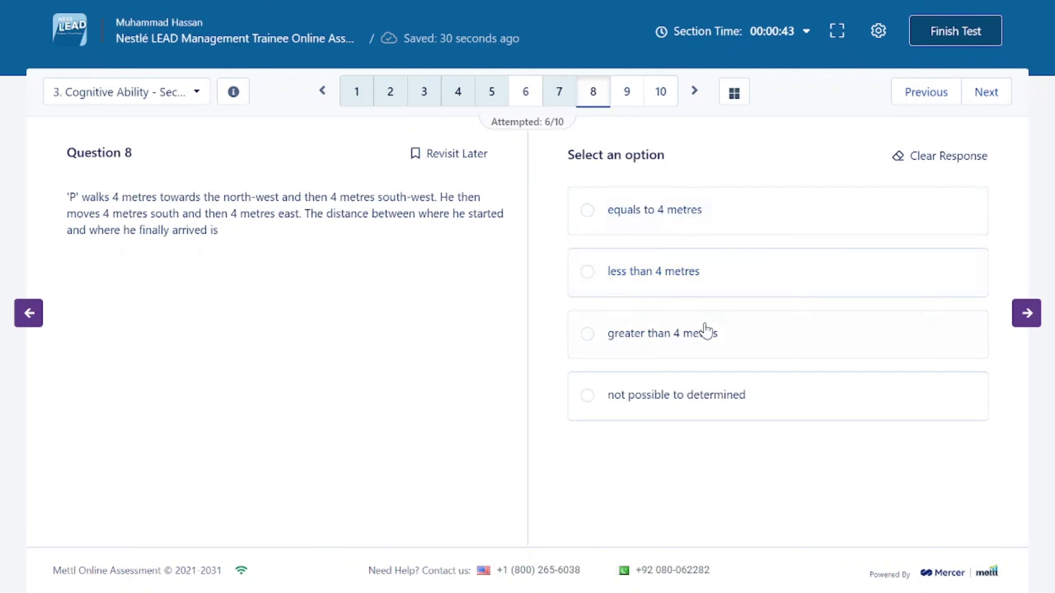
click(731, 346)
click(1022, 311)
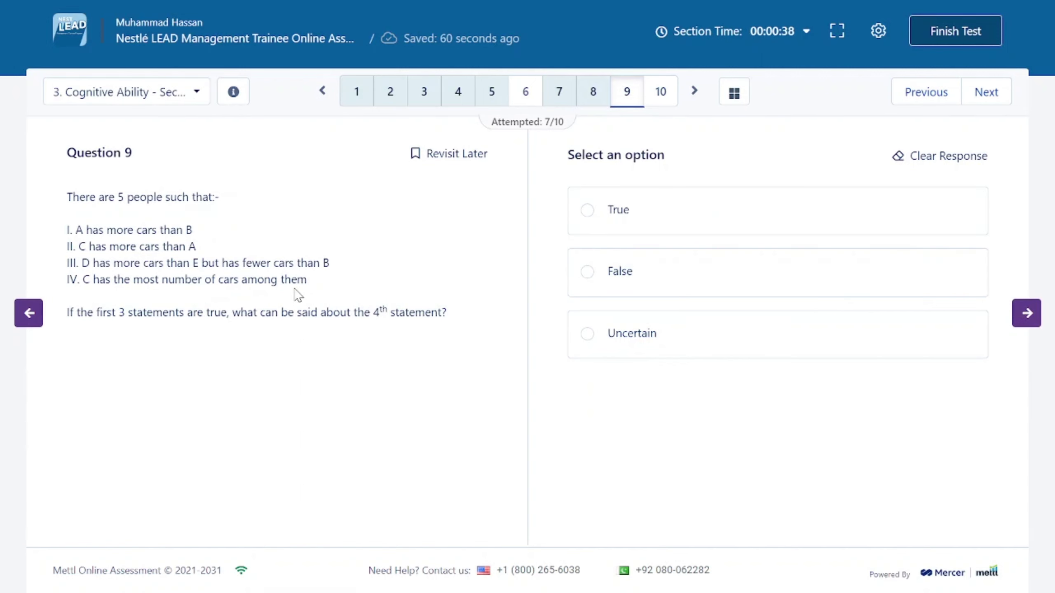
Answer question 10 with "12th", then return to the skipped question 6 and answer it with "11th"
click(660, 108)
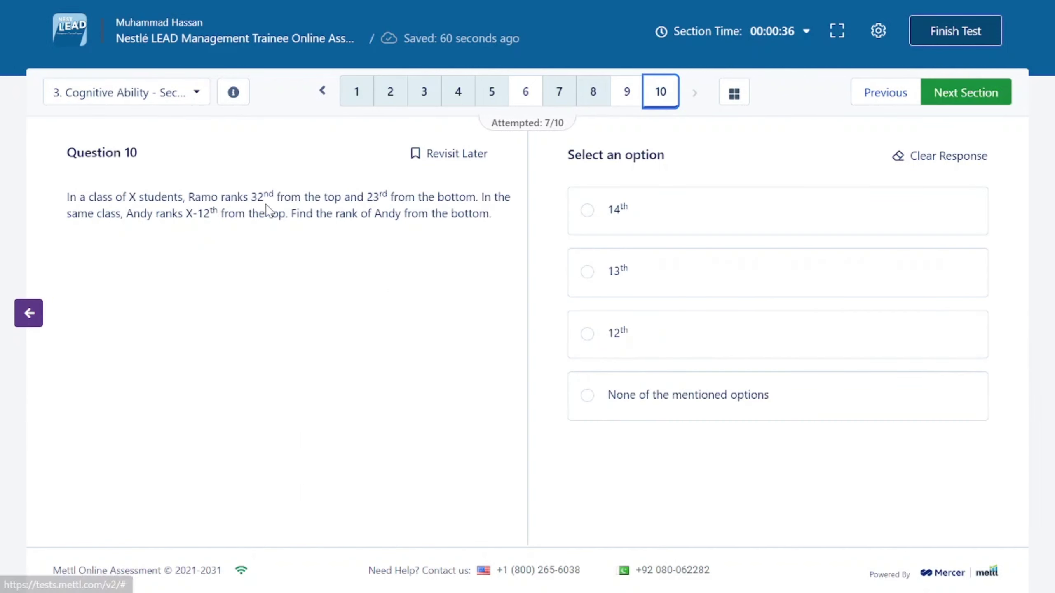
click(646, 336)
click(627, 91)
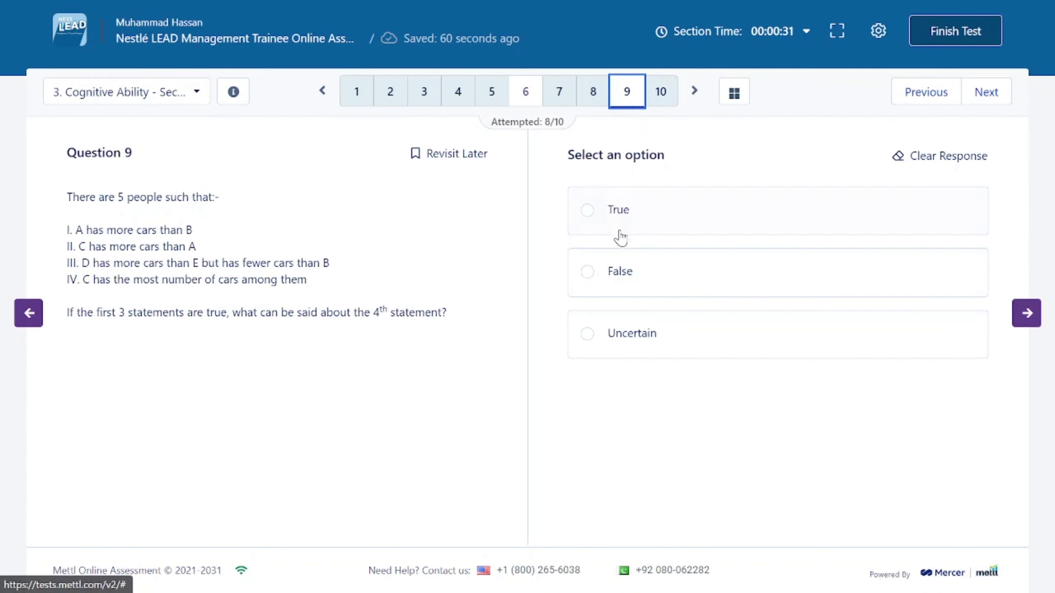
click(523, 94)
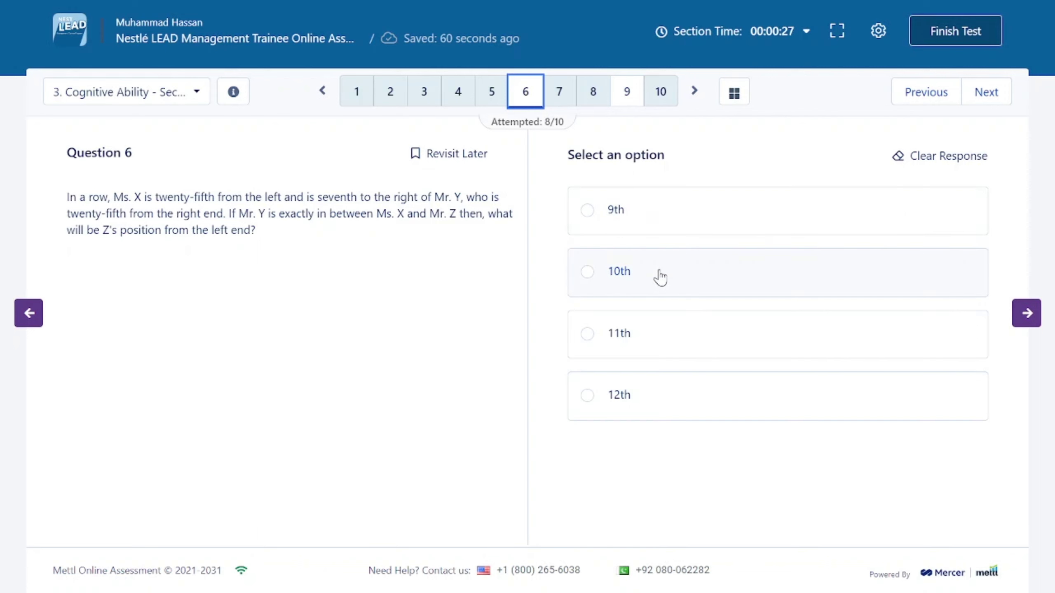
click(645, 330)
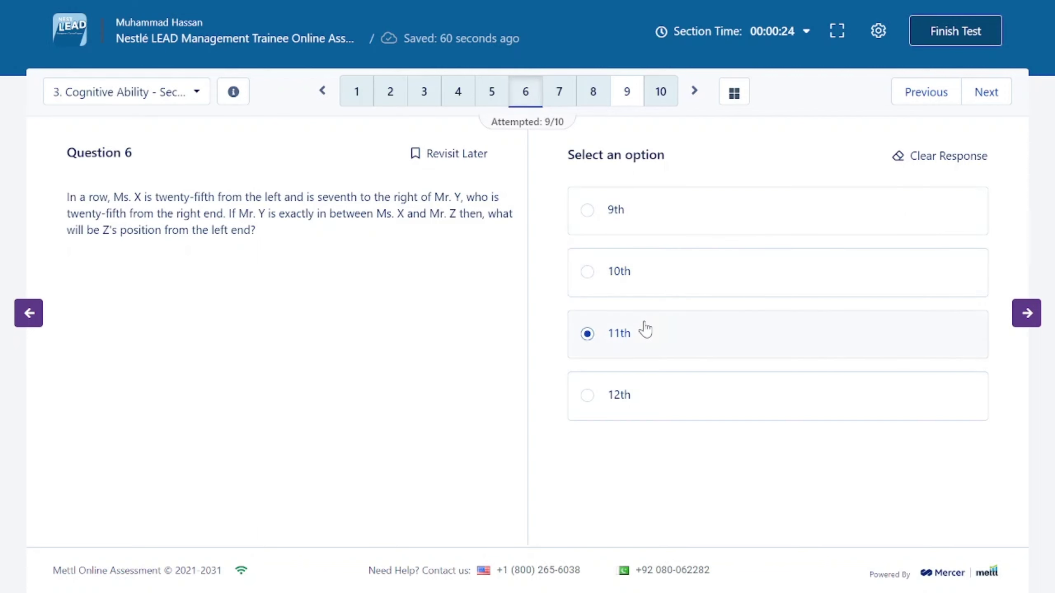
Answer the remaining question 9 about the number of cars with "True" and continue to question 10
click(630, 91)
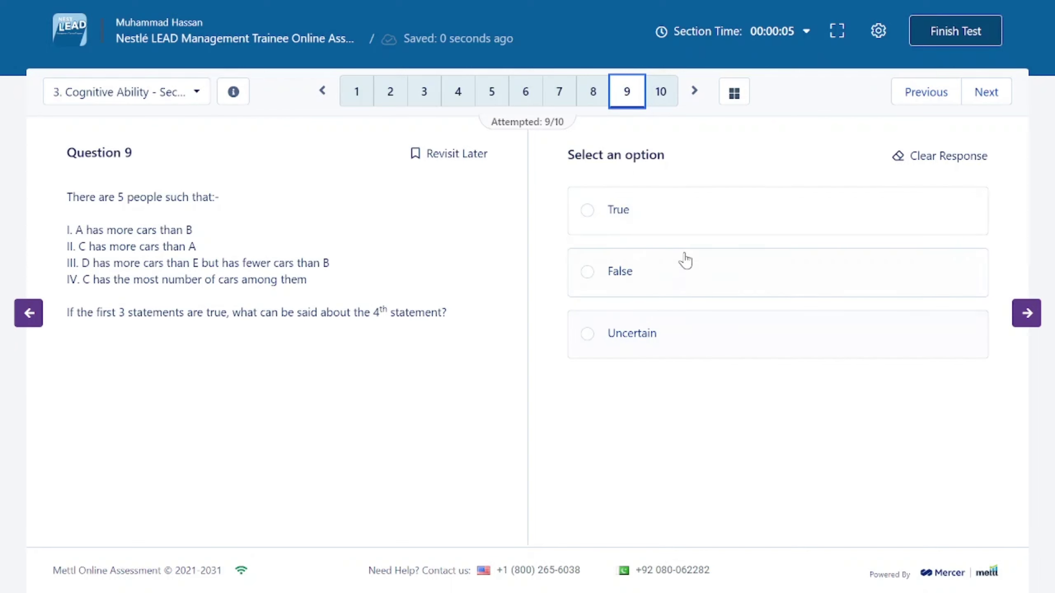
click(690, 217)
click(1029, 312)
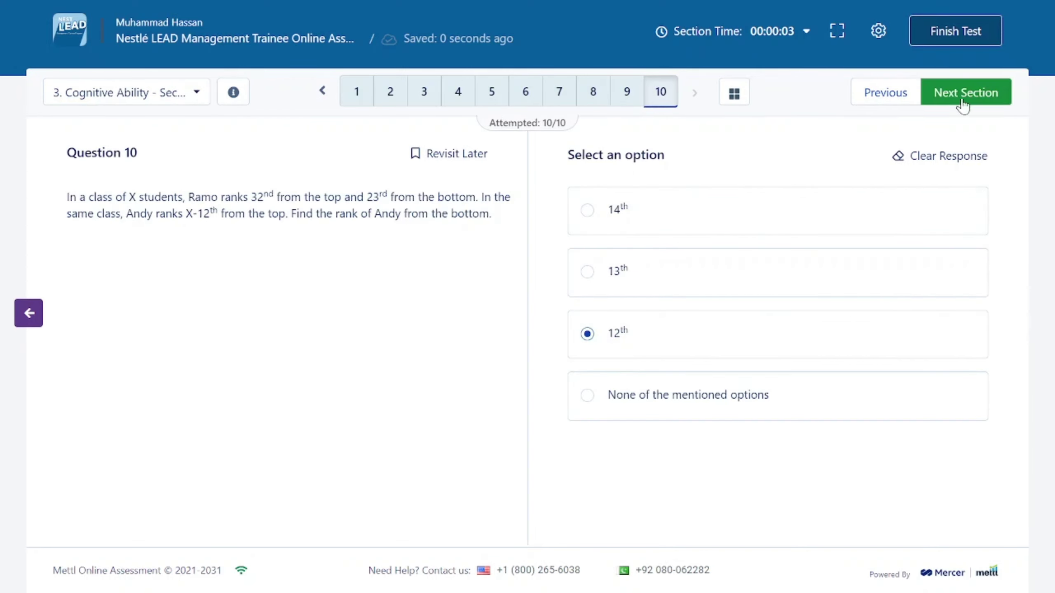
Finish the timed Cognitive Ability Section A, confirm the exit, and start the Section B test
click(962, 90)
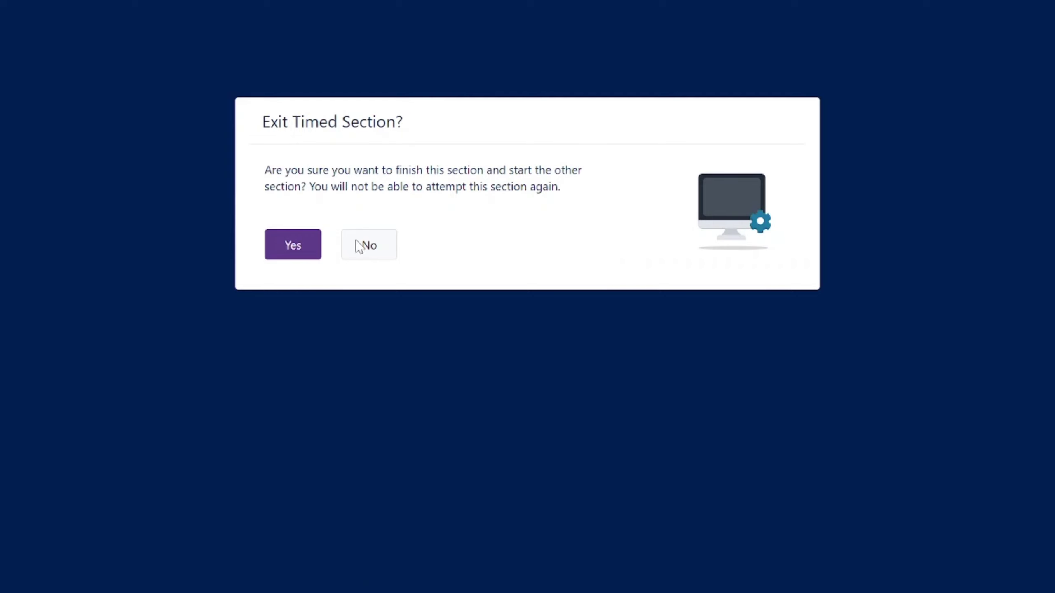
click(305, 249)
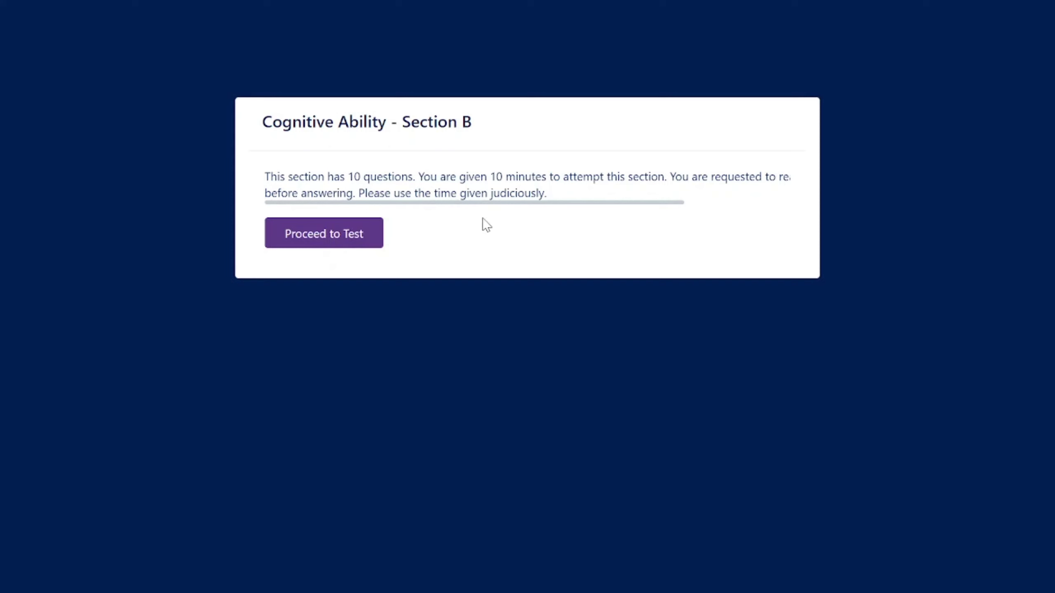
click(318, 238)
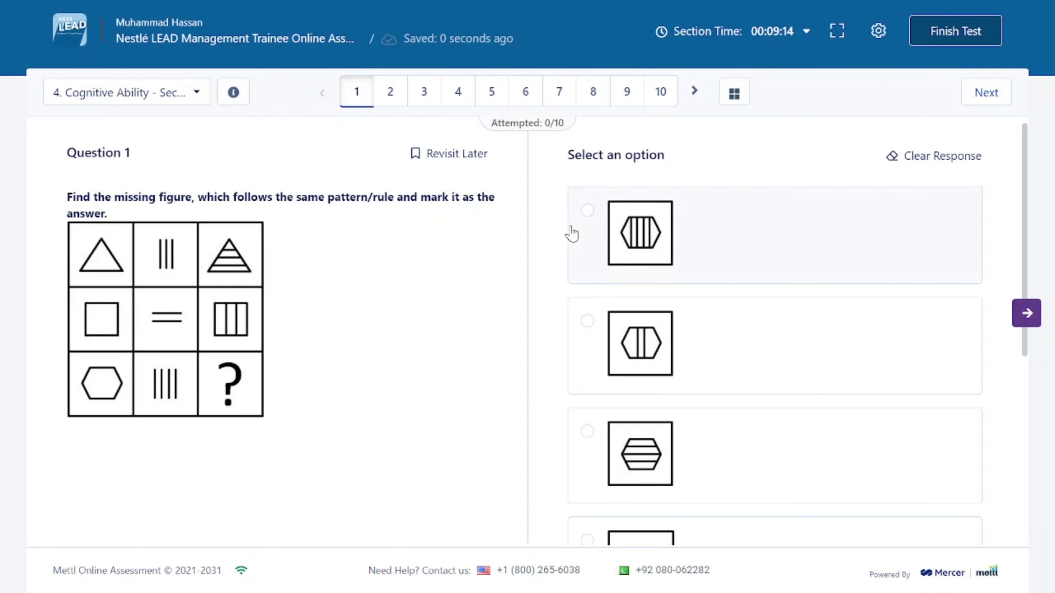
Answer Section B question 1 with the hexagon holding four horizontal lines and question 2 with the open circle above a horizontal bar
scroll(570, 231, down, 4)
click(642, 374)
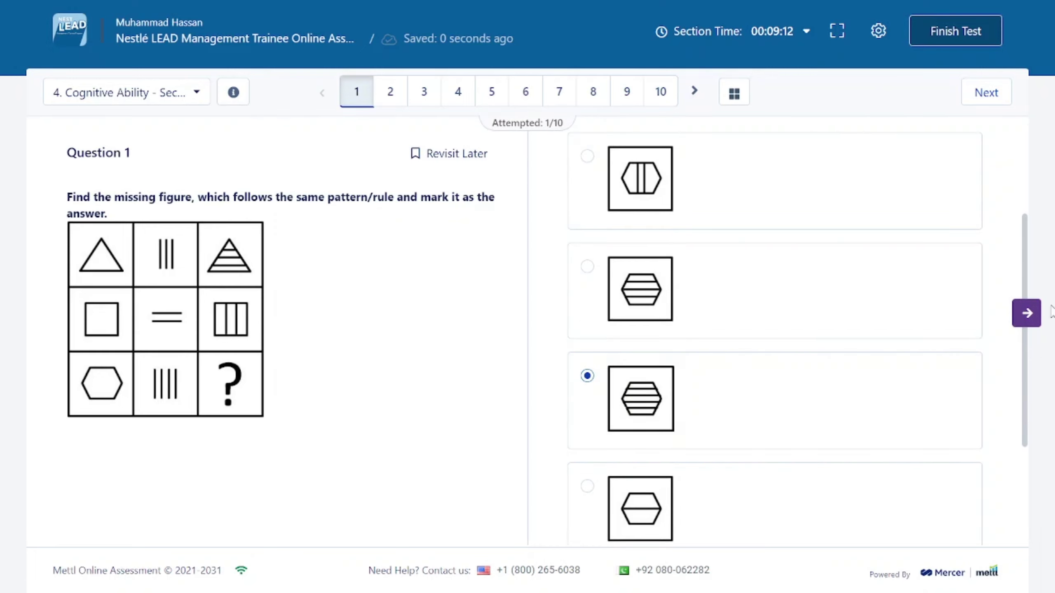
click(1021, 313)
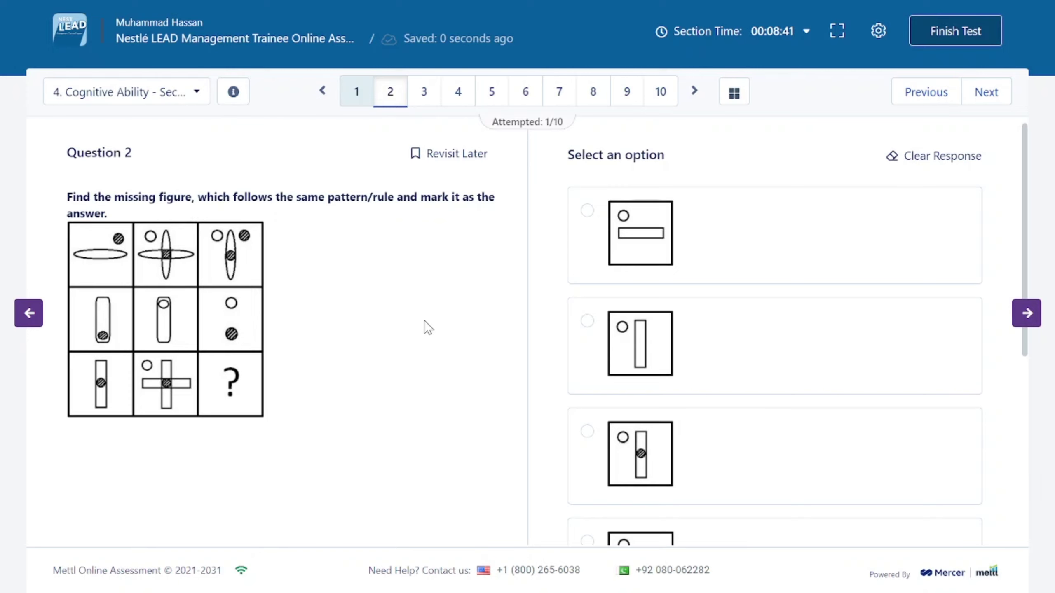
click(810, 217)
scroll(843, 313, down, 5)
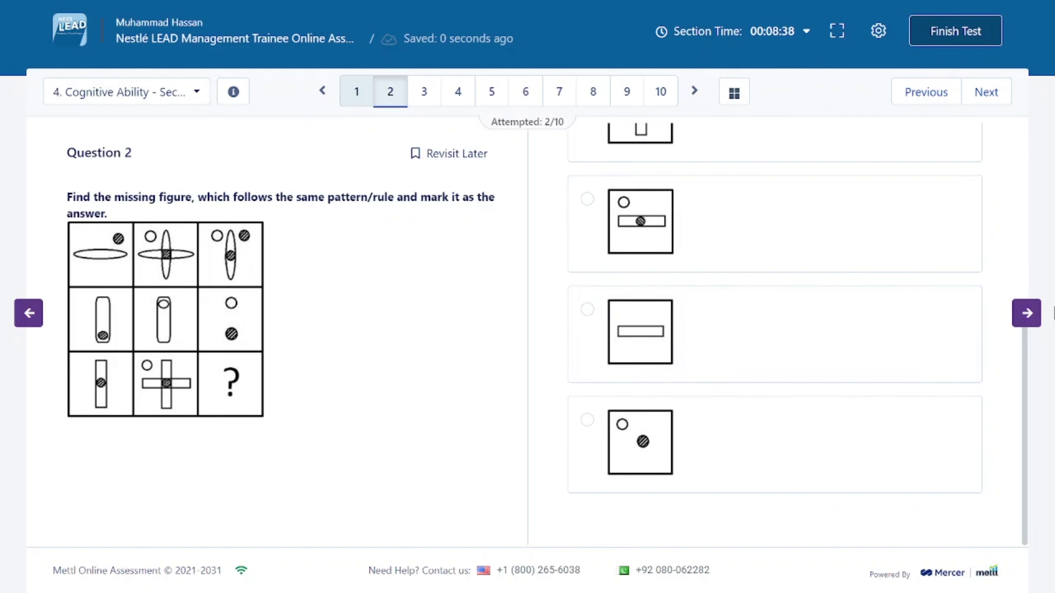
click(1024, 313)
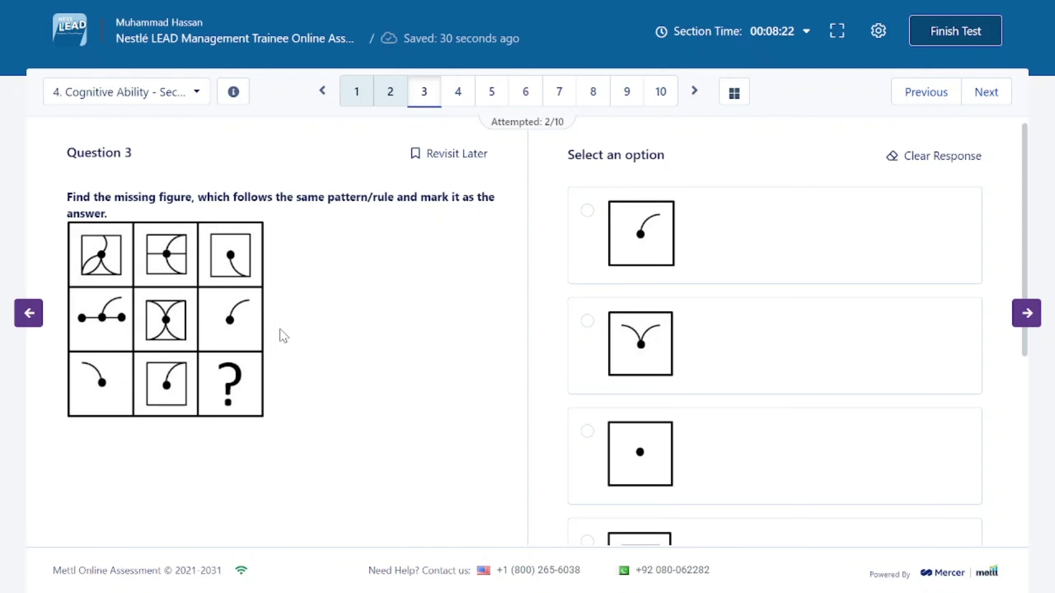
Answer question 3 with the figure showing only a single dot and continue to question 4
scroll(725, 346, down, 3)
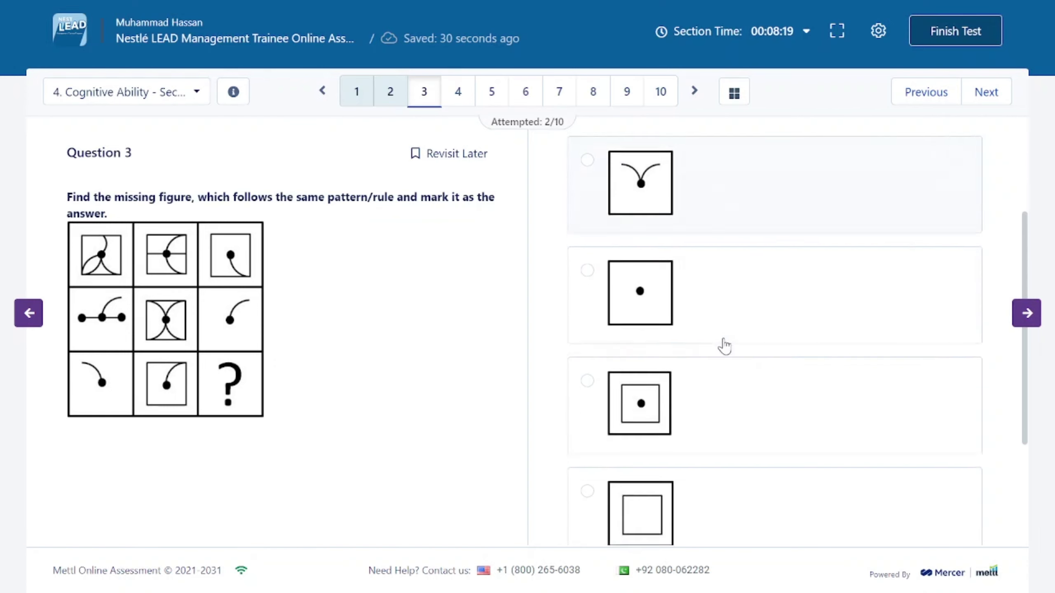
click(749, 259)
click(1028, 312)
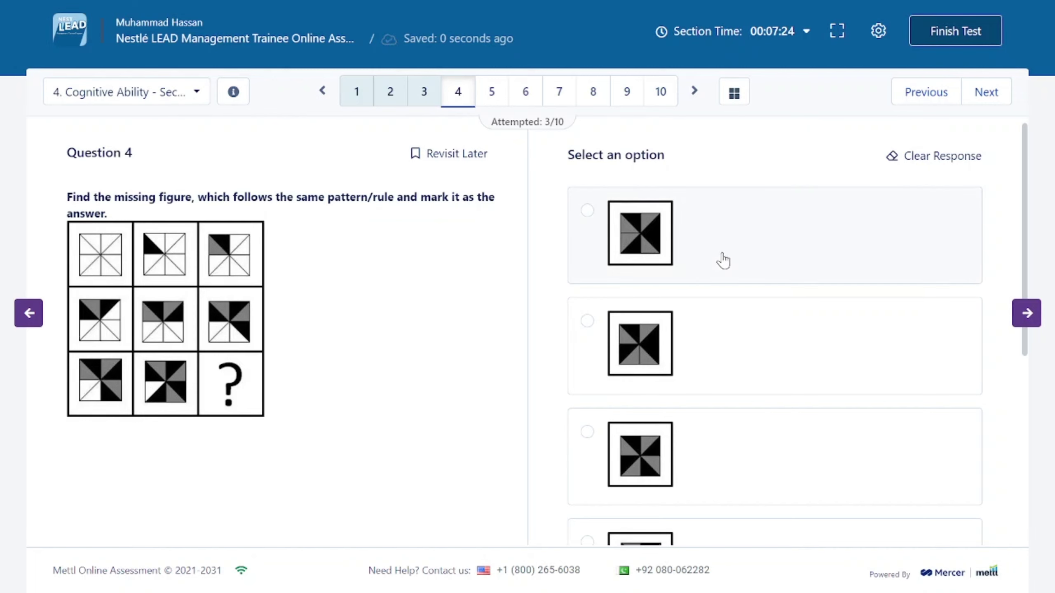
Compare all the shaded-square options for question 4, settle on the third figure as the answer, and continue to question 5
click(682, 358)
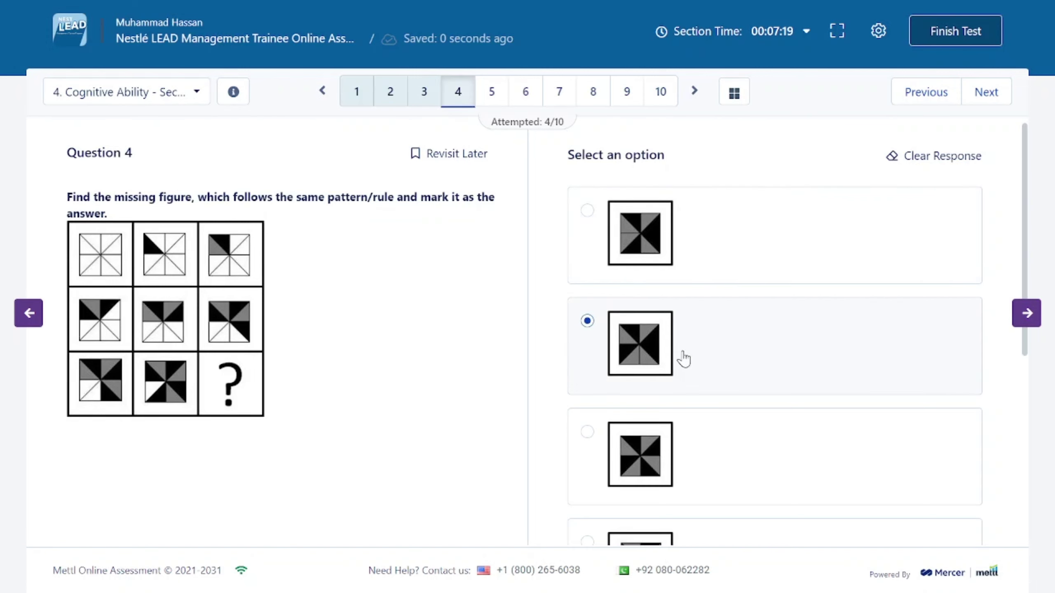
scroll(683, 358, down, 5)
scroll(683, 357, up, 1)
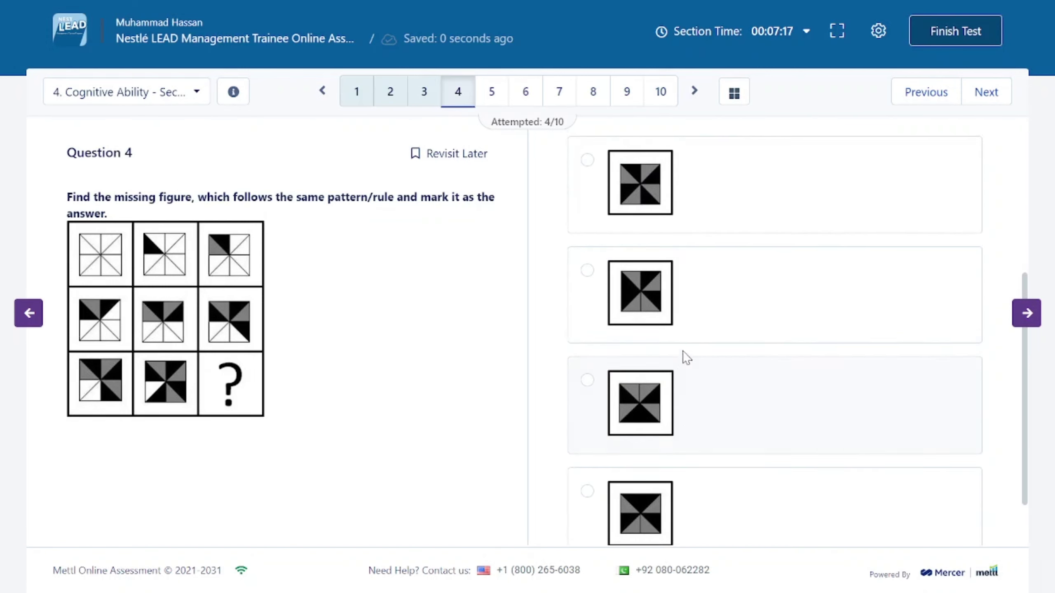
scroll(700, 317, down, 2)
scroll(699, 318, up, 2)
scroll(699, 318, down, 1)
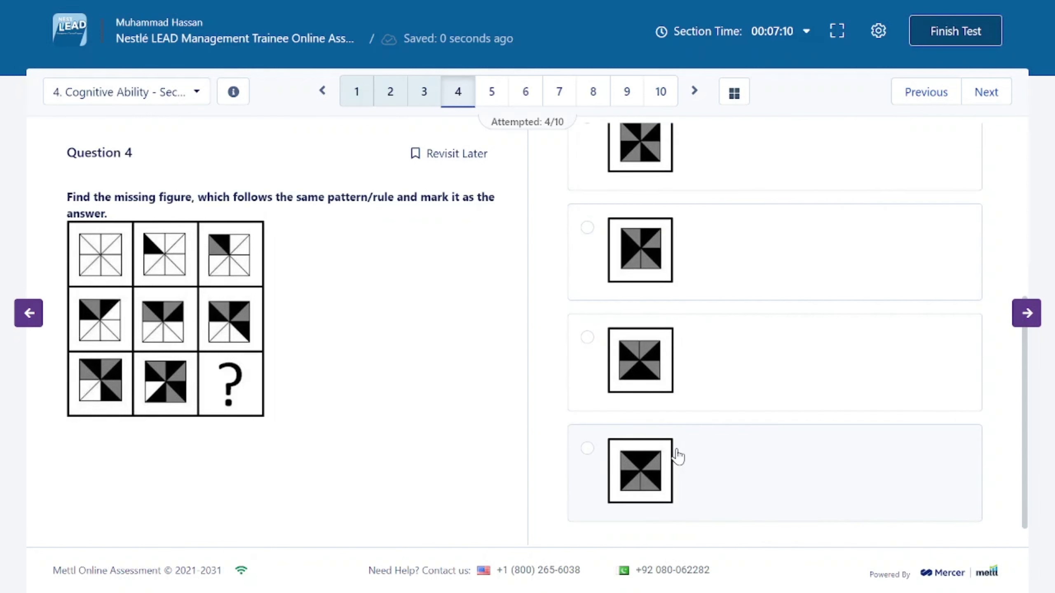
scroll(731, 353, up, 3)
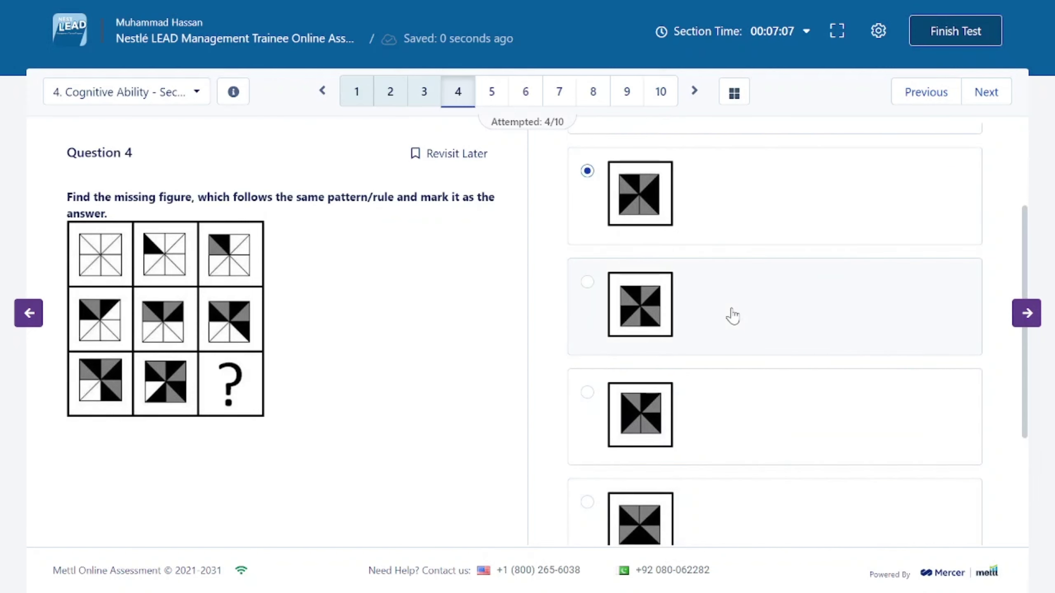
scroll(714, 261, up, 1)
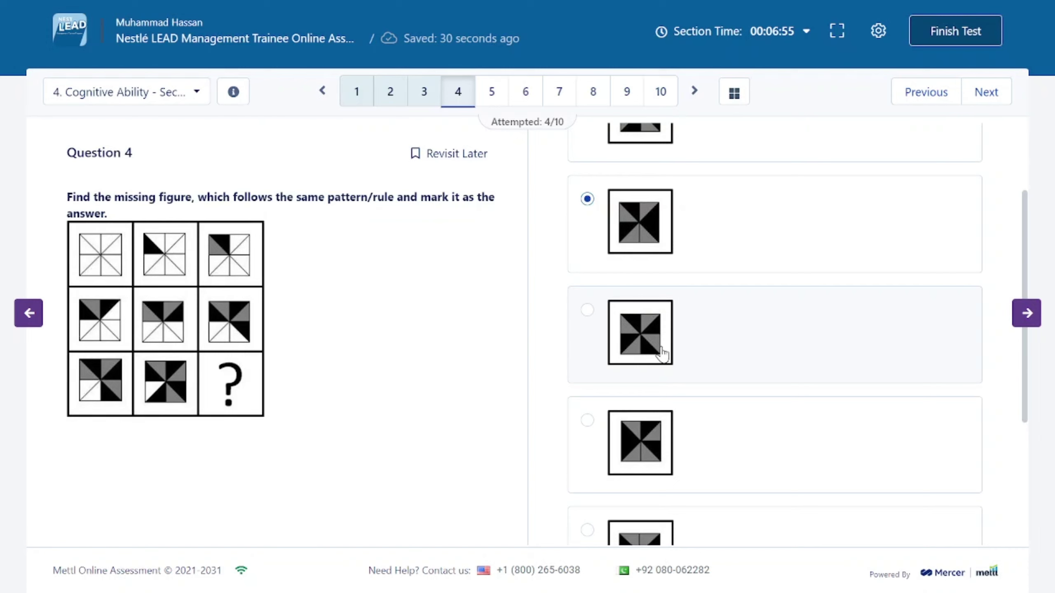
click(776, 336)
click(1020, 318)
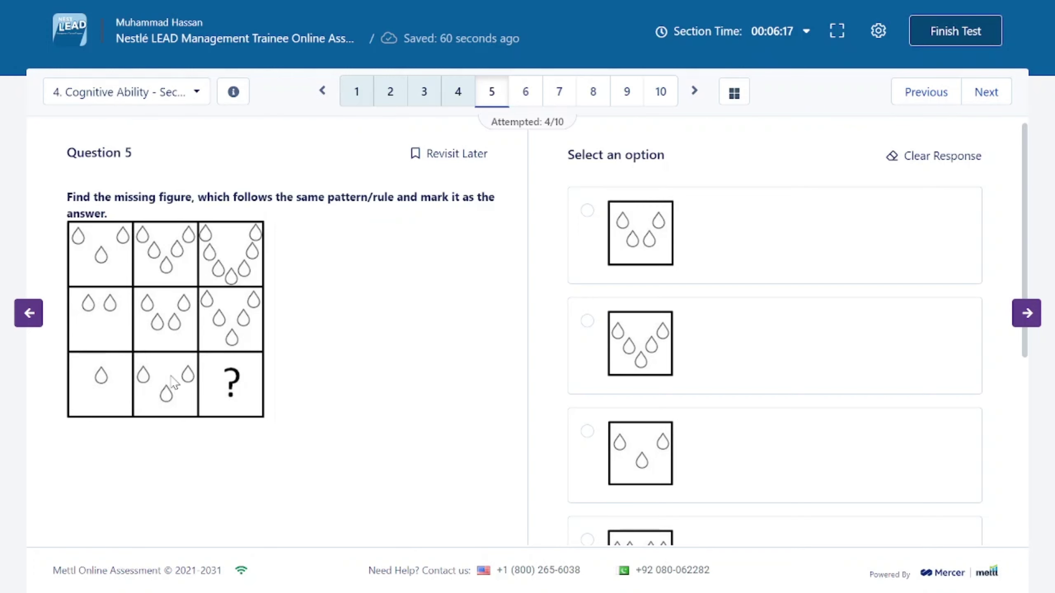
Review the options for question 5, answer with the figure of three drops, and continue to question 6
scroll(685, 360, down, 5)
scroll(682, 359, down, 3)
scroll(681, 360, up, 5)
click(688, 342)
scroll(688, 342, up, 1)
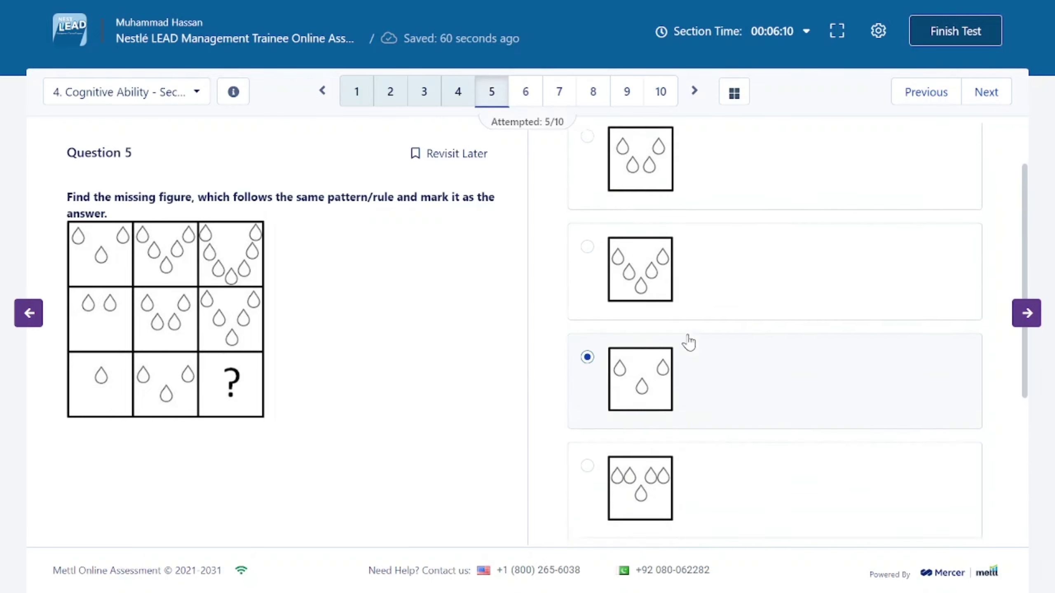
scroll(688, 342, up, 2)
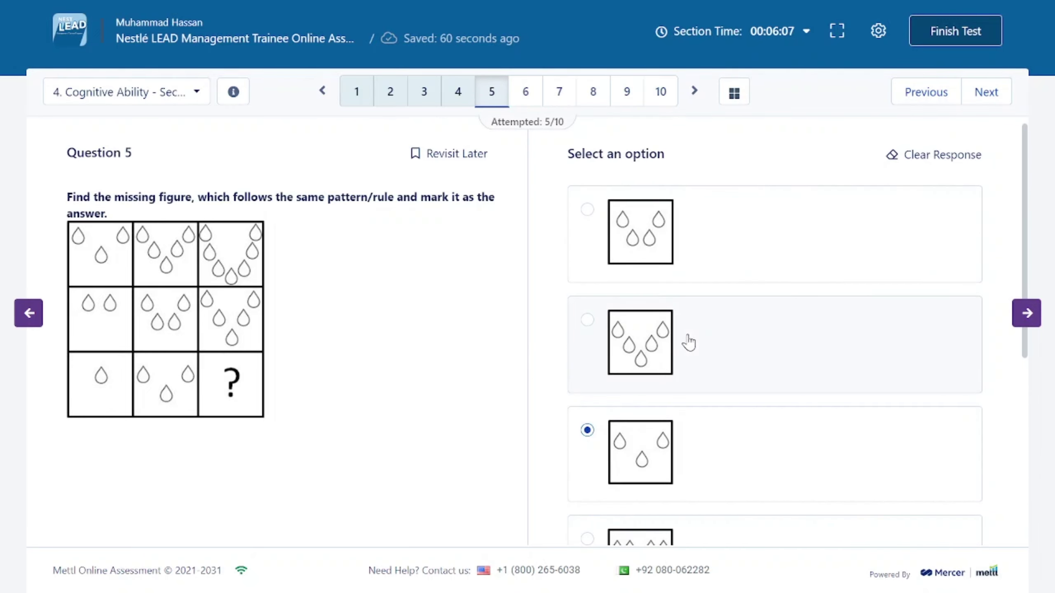
scroll(688, 342, down, 3)
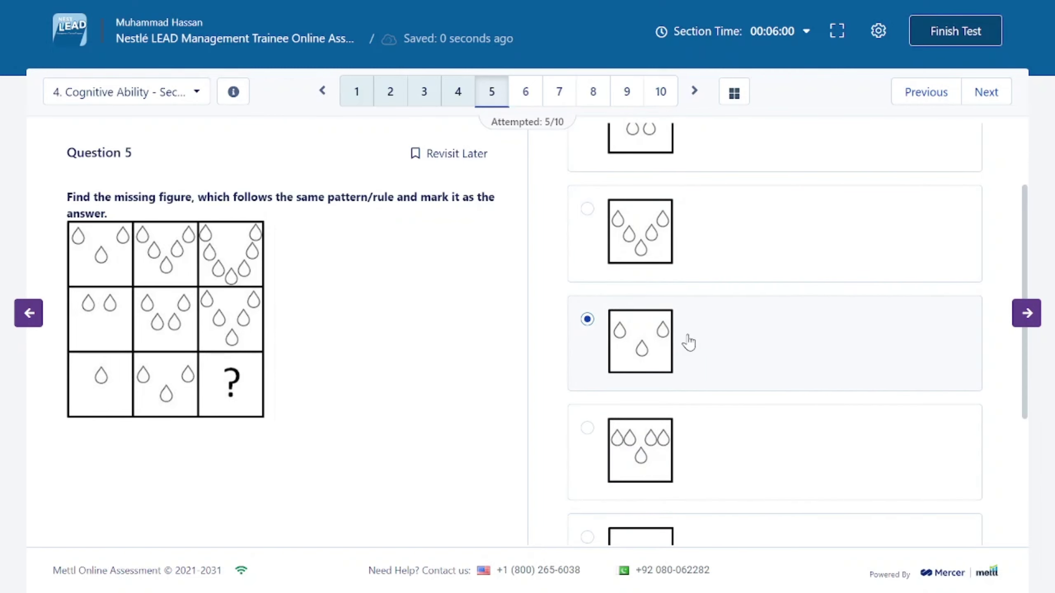
scroll(976, 341, down, 3)
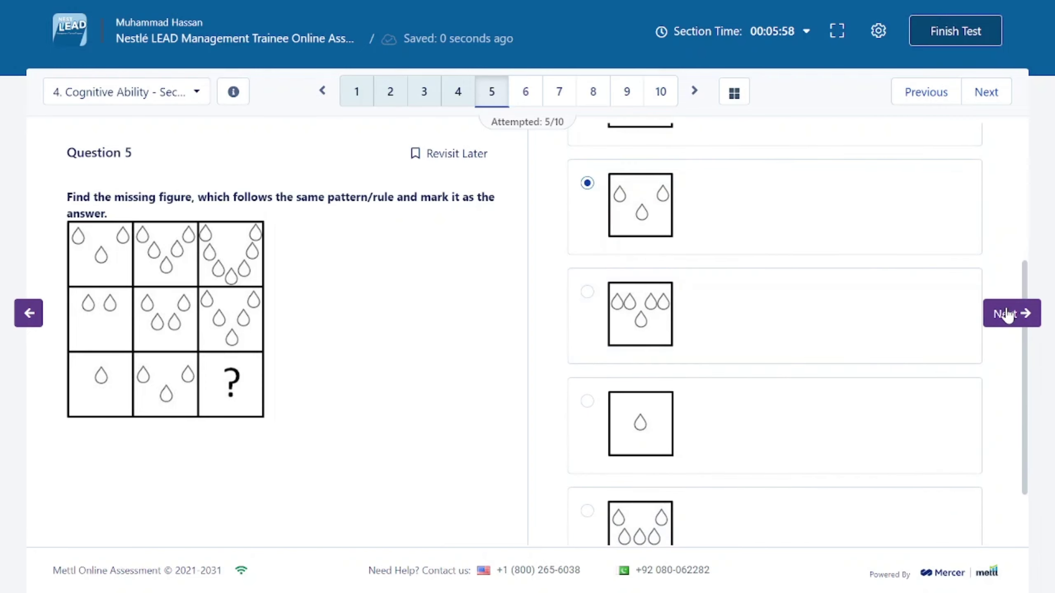
click(1008, 324)
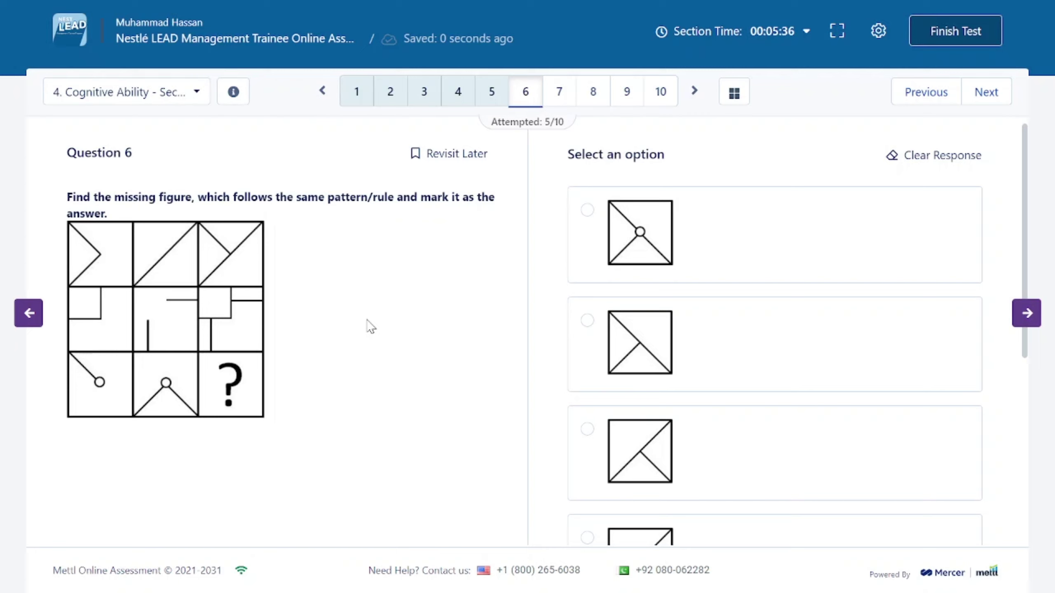
Answer question 6 with the first figure, three diagonal lines meeting at an open circle, and continue to question 7
click(746, 241)
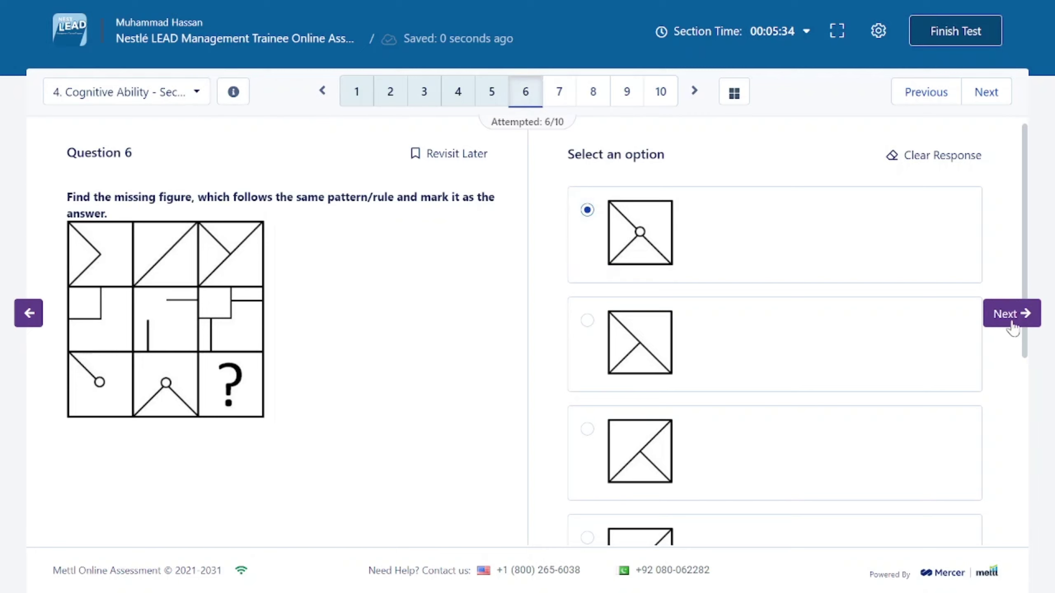
scroll(821, 429, down, 5)
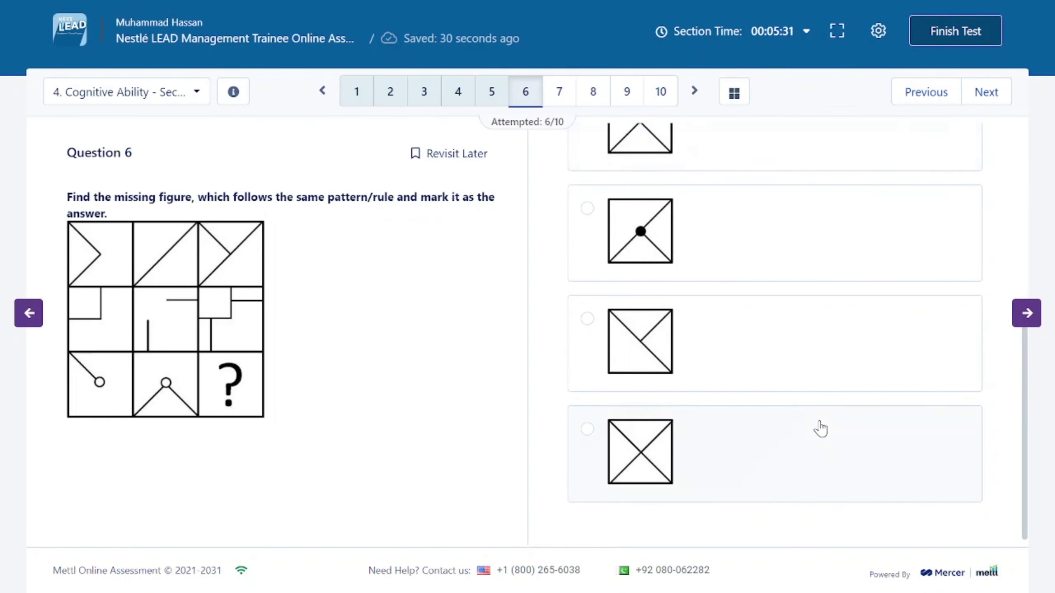
scroll(820, 429, up, 5)
click(1019, 312)
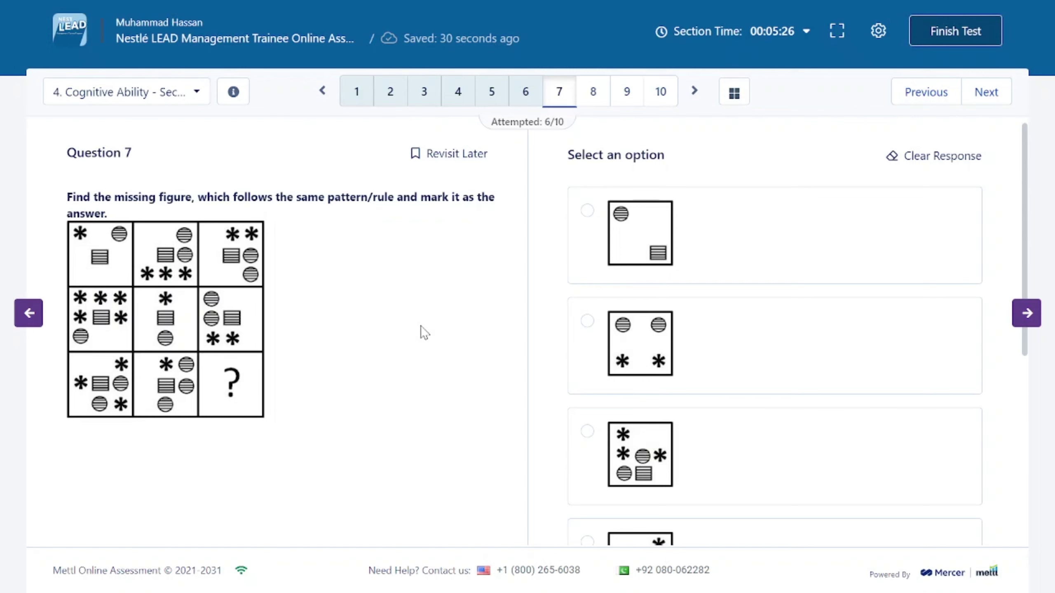
Skip ahead to question 9, answer it with the arrow pointing diagonally up-left, and continue to question 10
click(592, 93)
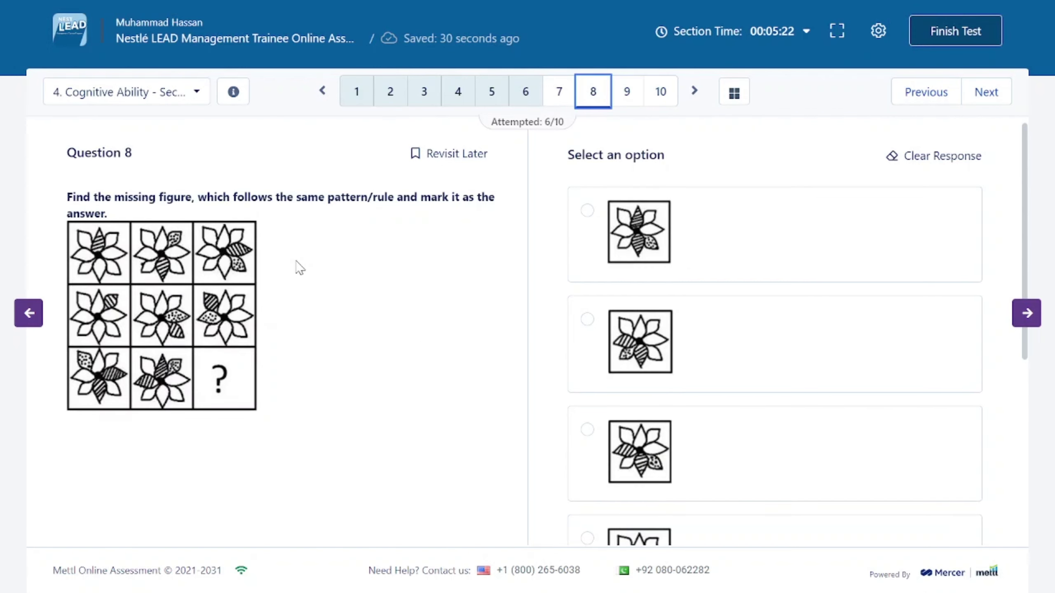
click(627, 93)
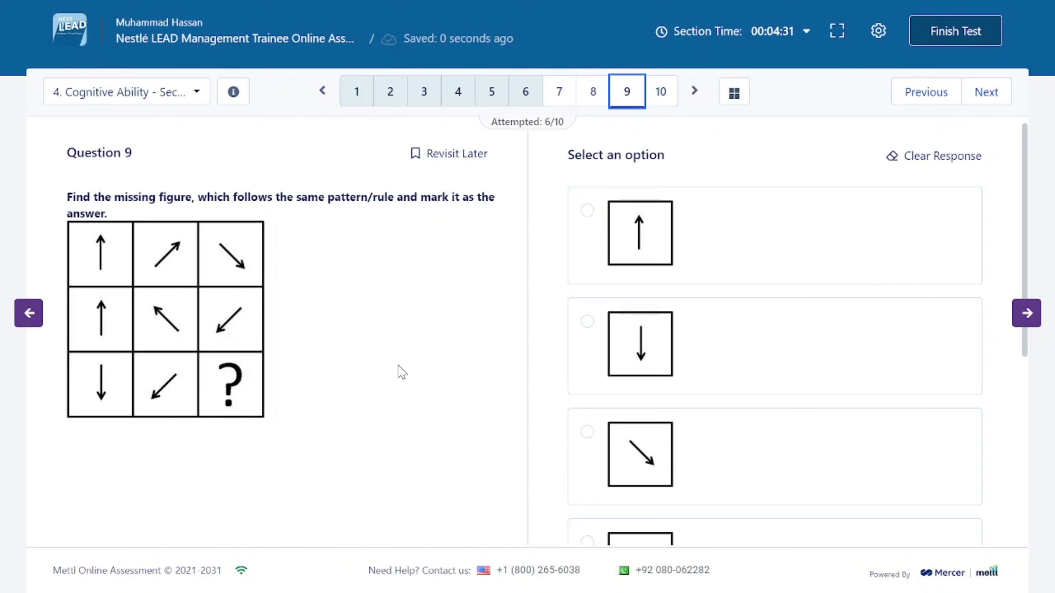
scroll(629, 341, down, 8)
click(669, 336)
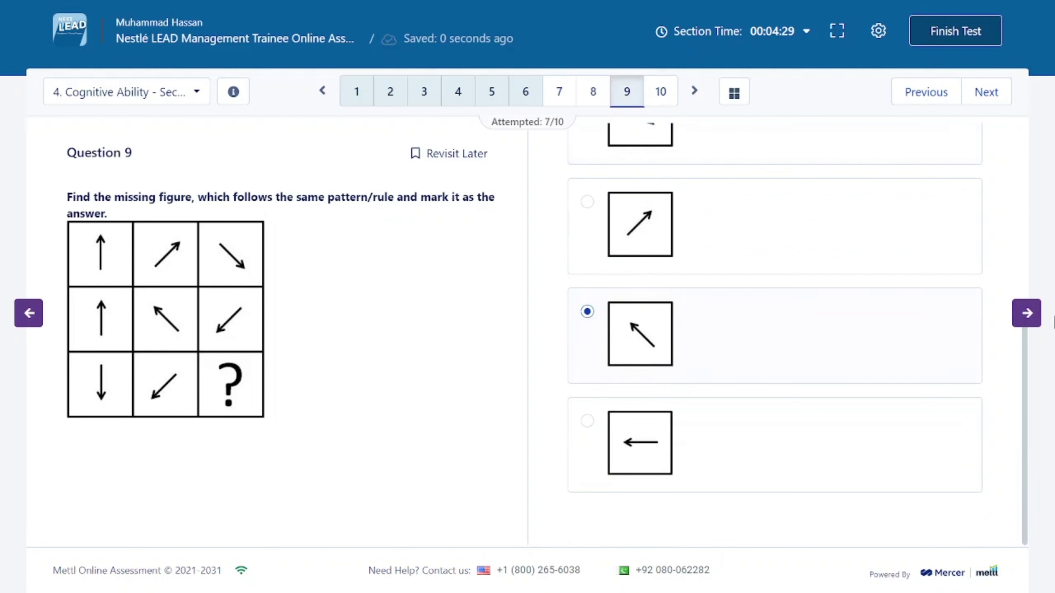
click(1025, 316)
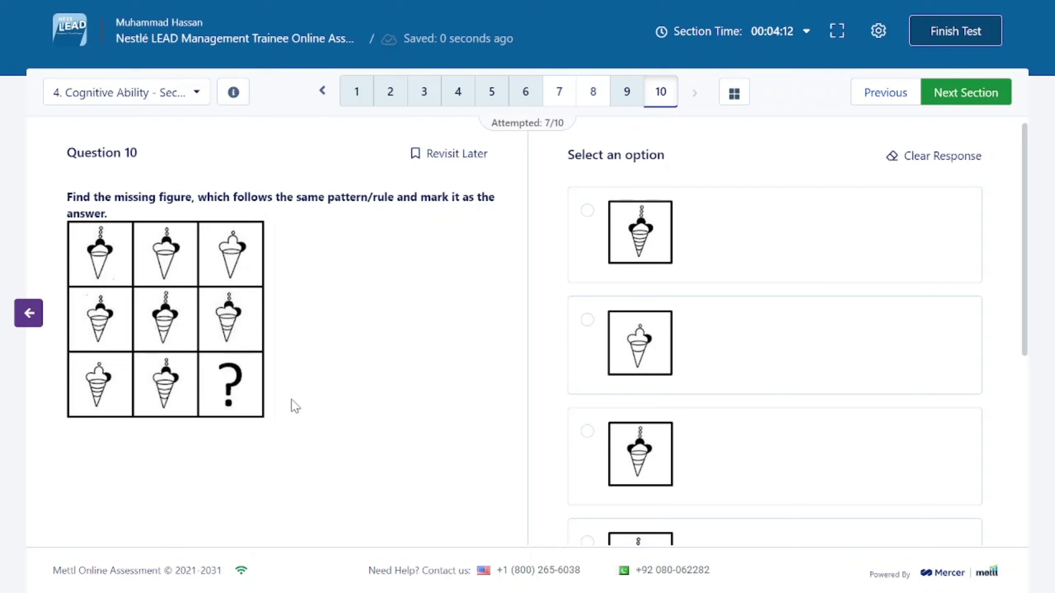
Answer question 10 with the first ice-cream cone figure and return to the unanswered question 7
click(722, 225)
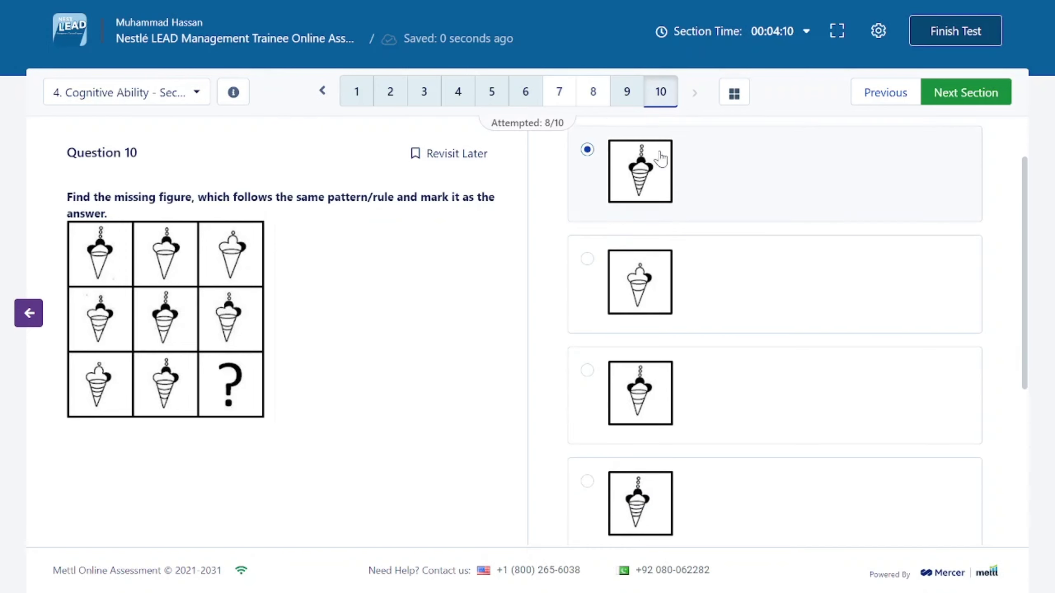
click(559, 91)
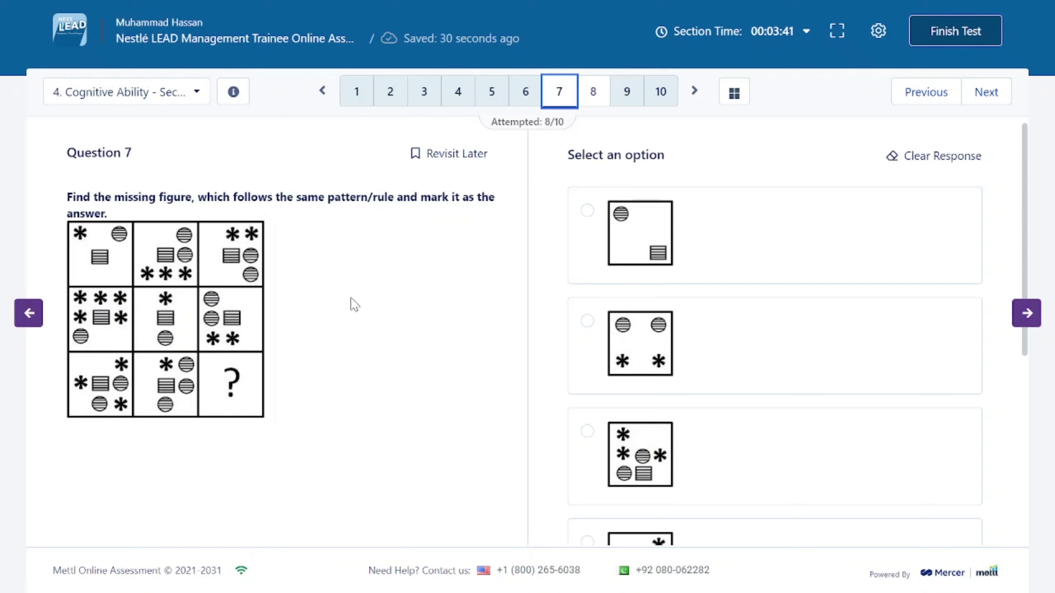
click(353, 302)
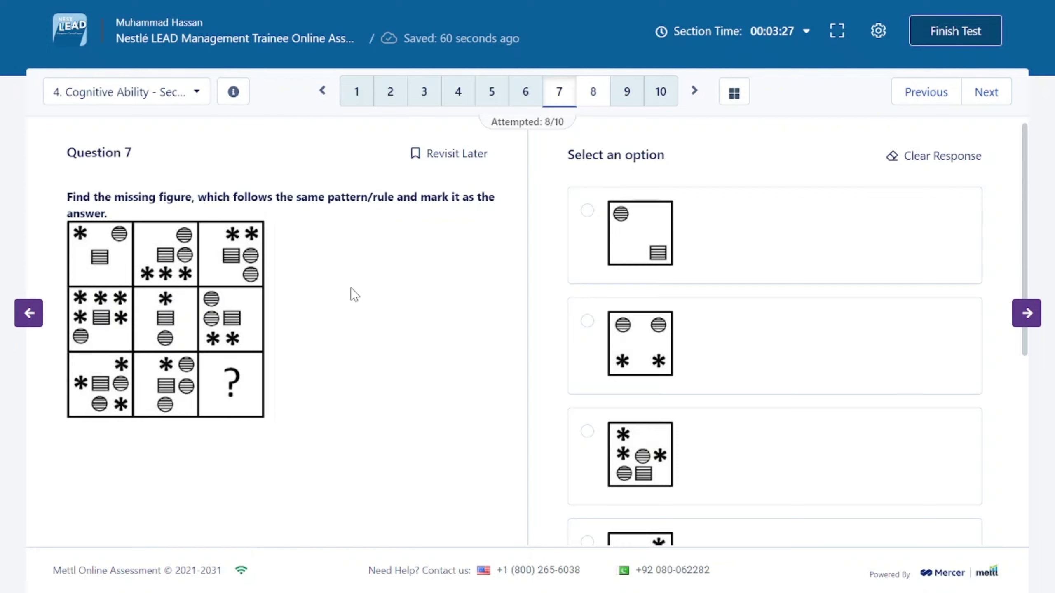
Leave question 7 open, compare all the flower options for question 8, and answer it with the fourth figure
click(594, 96)
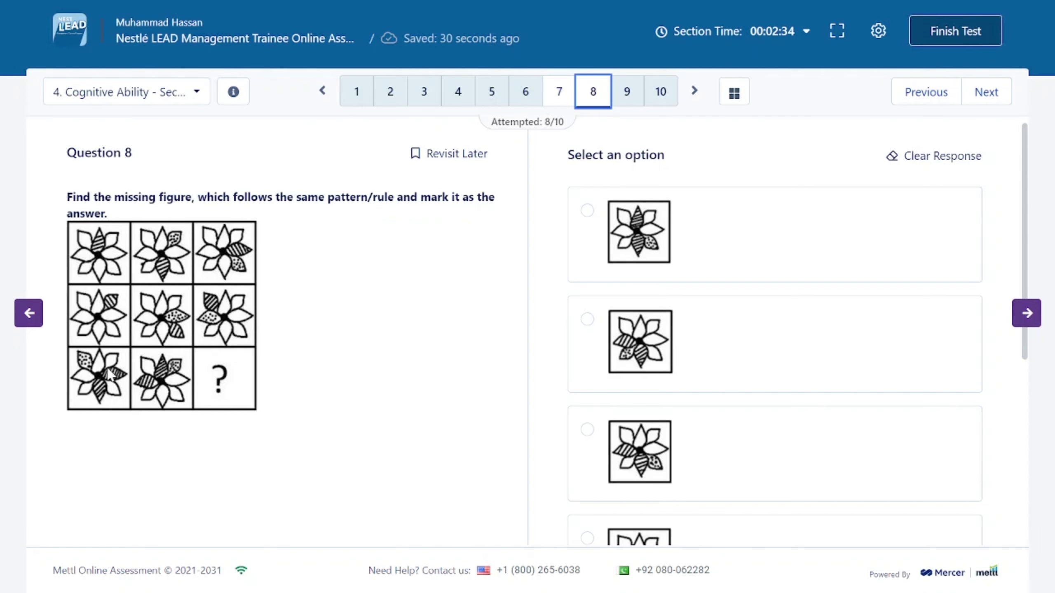
scroll(698, 418, down, 1)
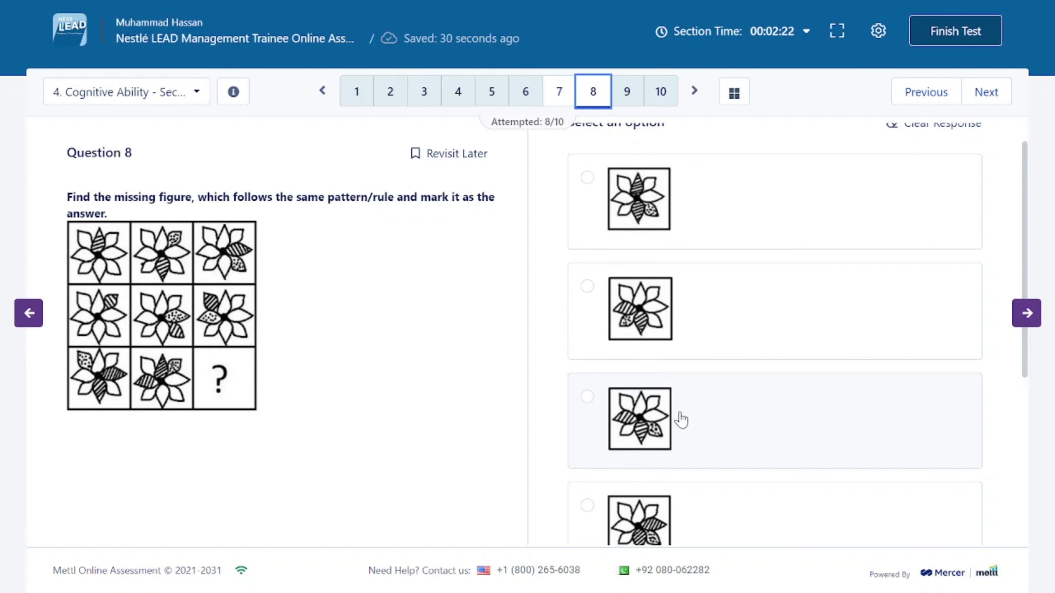
scroll(681, 420, down, 3)
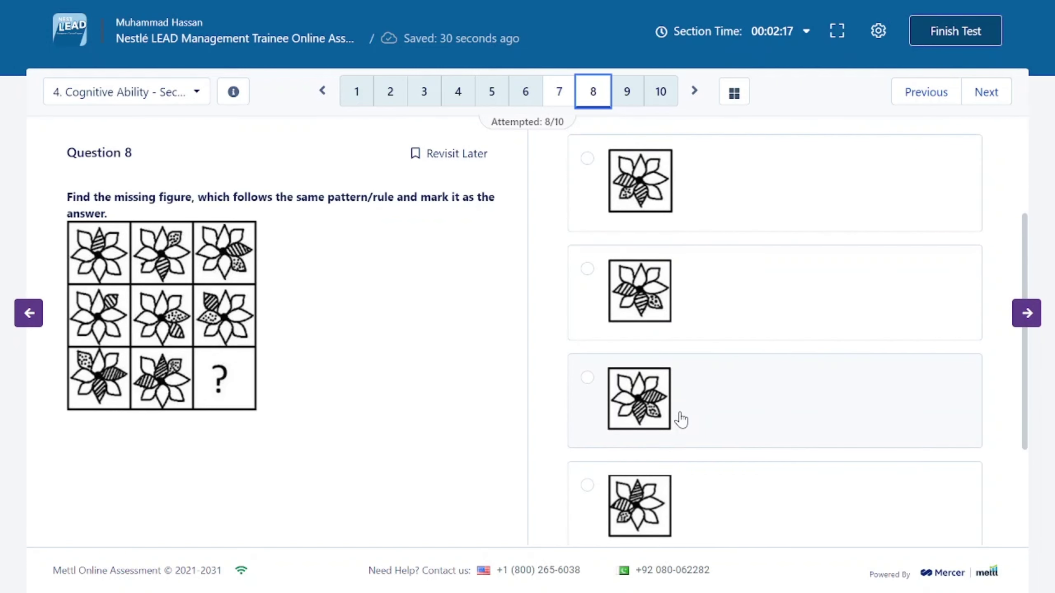
scroll(681, 419, up, 1)
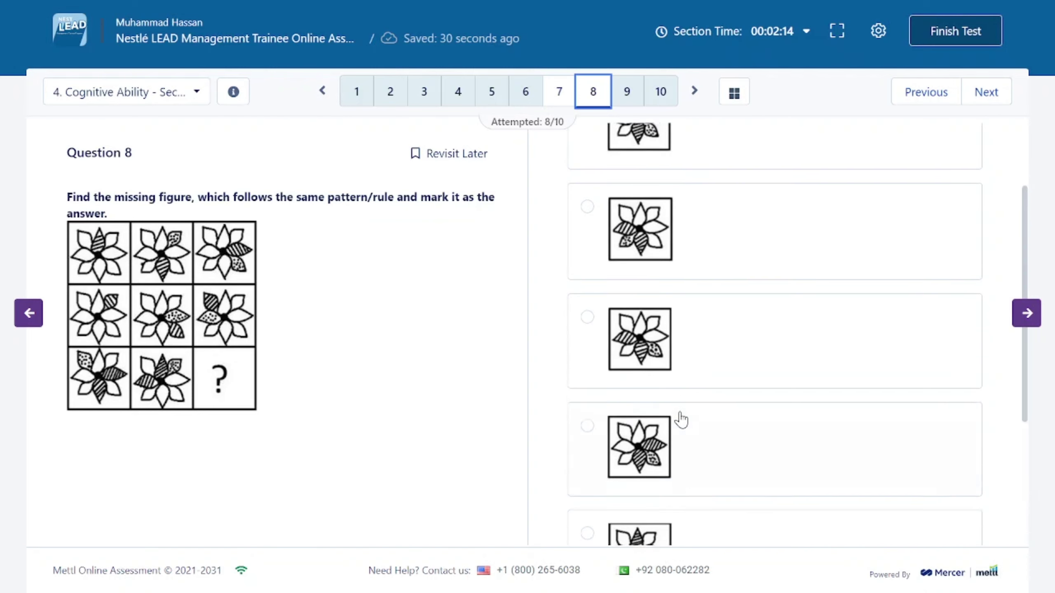
scroll(681, 419, up, 1)
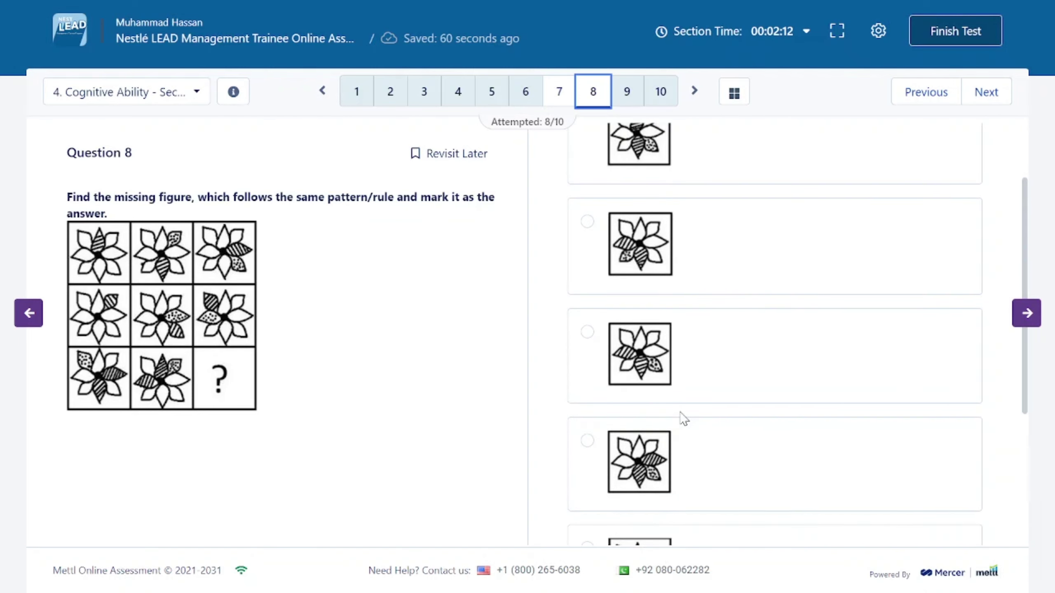
scroll(684, 419, up, 3)
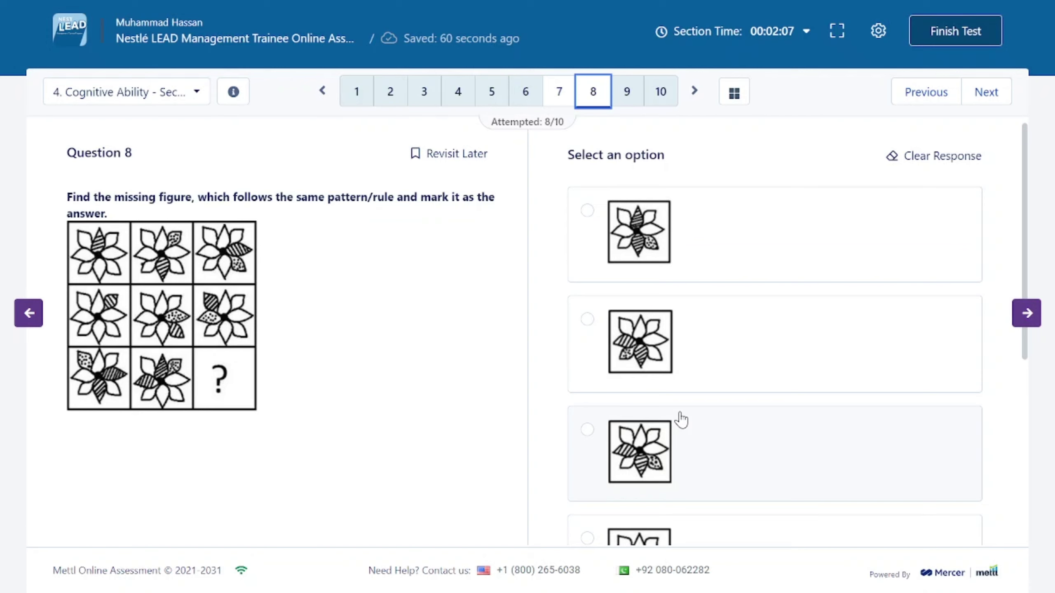
scroll(681, 419, down, 1)
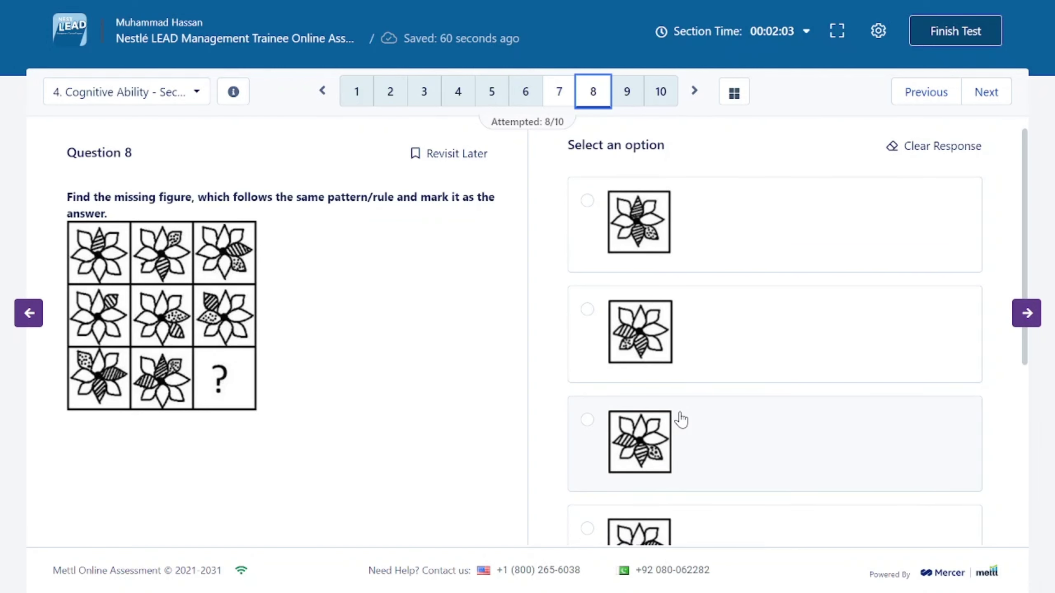
scroll(681, 419, down, 2)
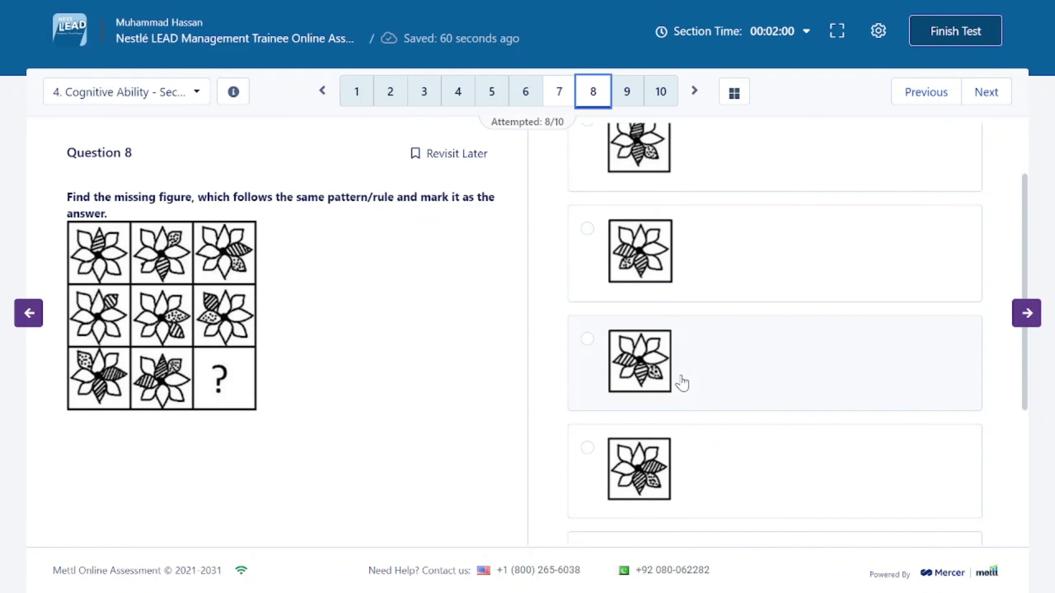
scroll(677, 383, down, 3)
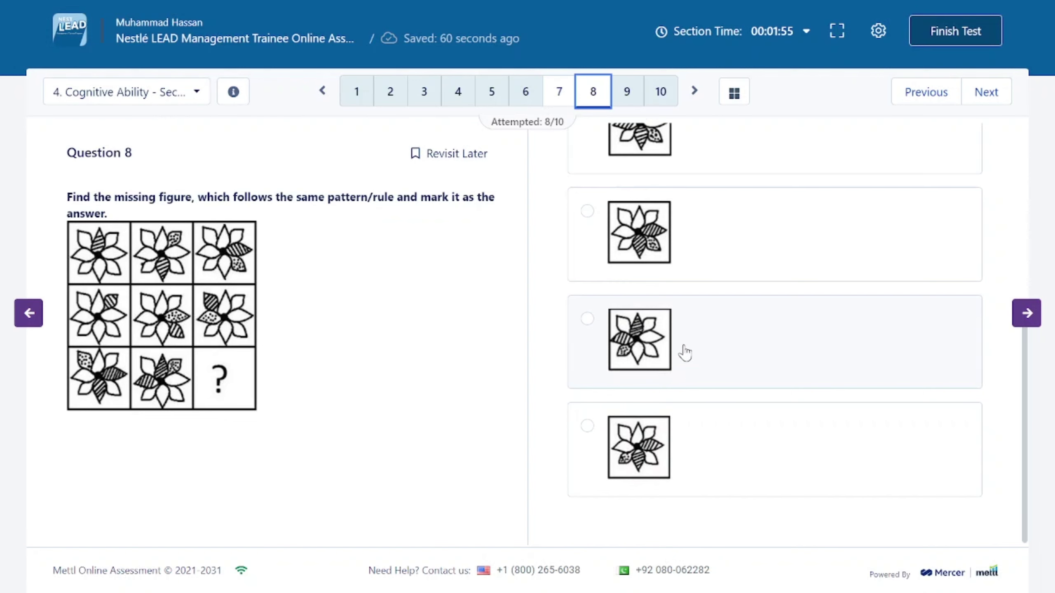
scroll(711, 300, up, 1)
click(711, 300)
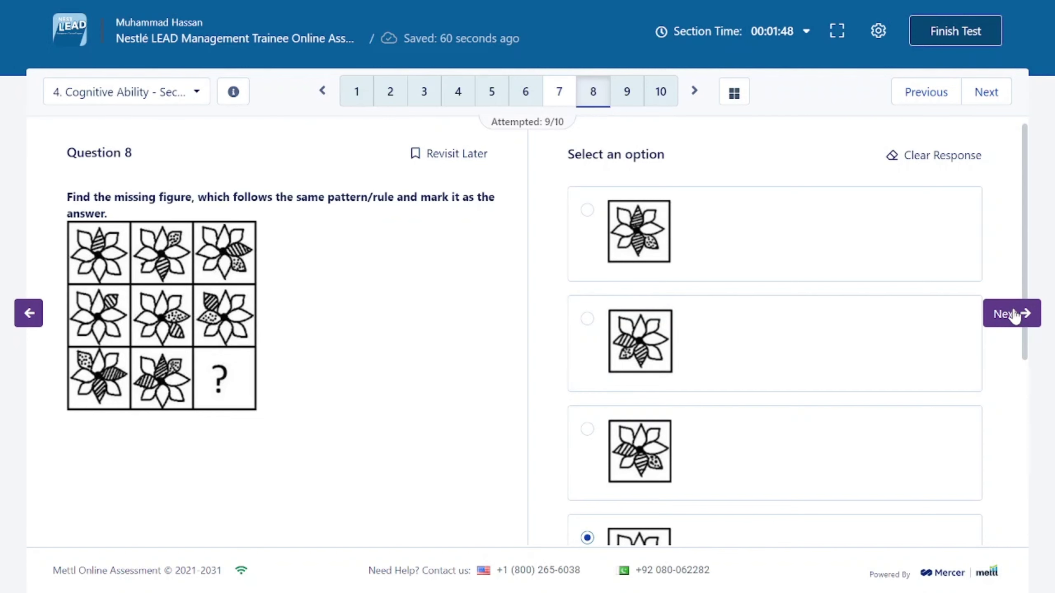
Change the answer to question 8 to the third flower figure and go back to question 7
scroll(690, 464, down, 2)
click(726, 392)
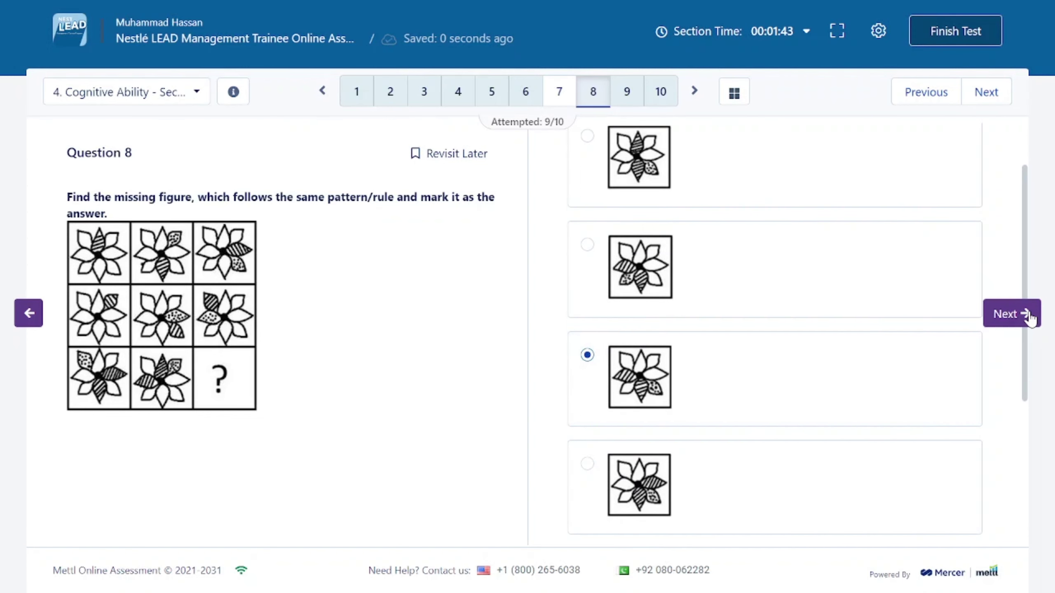
click(552, 95)
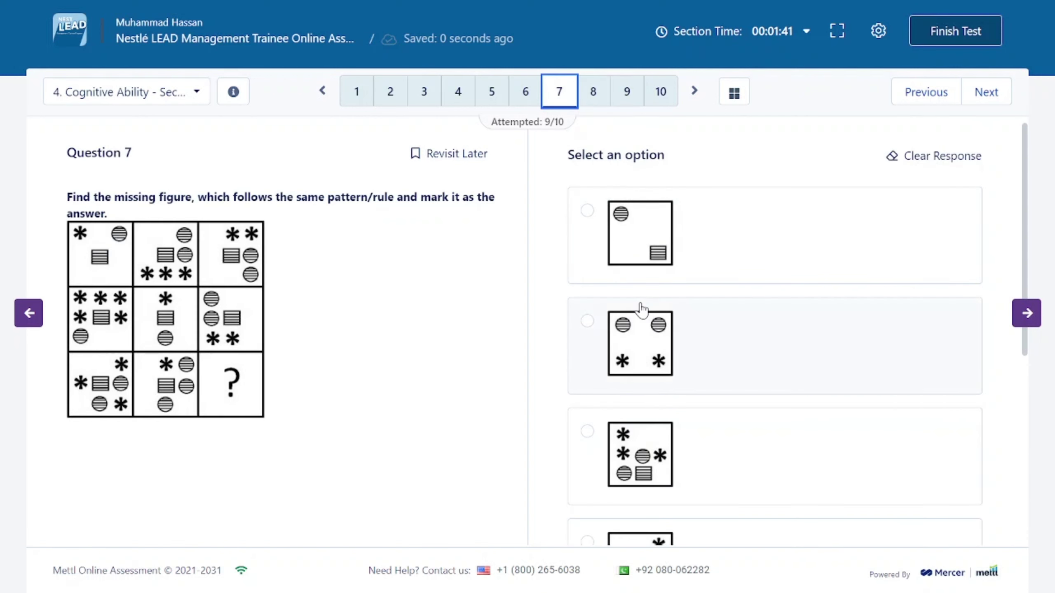